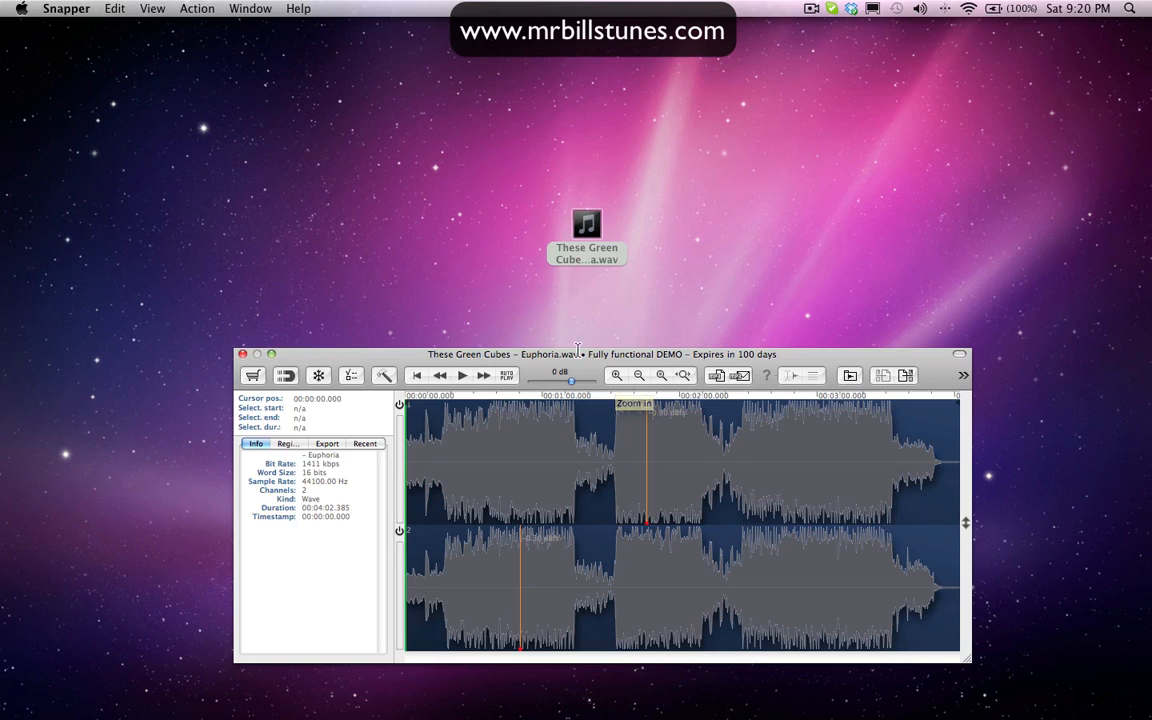
# - Open the desktop WAV file "These Green Cubes – Euphoria" in iTunes
pyautogui.moveTo(562, 359); pyautogui.dragTo(562, 349)
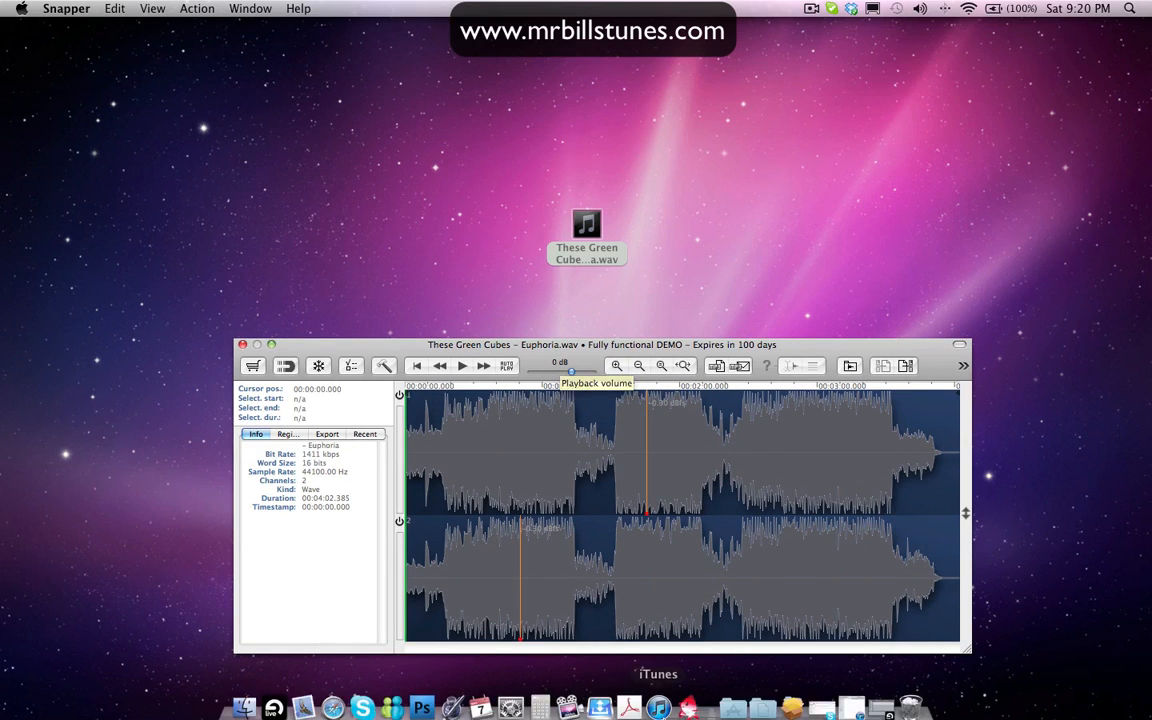
pyautogui.rightClick(588, 226)
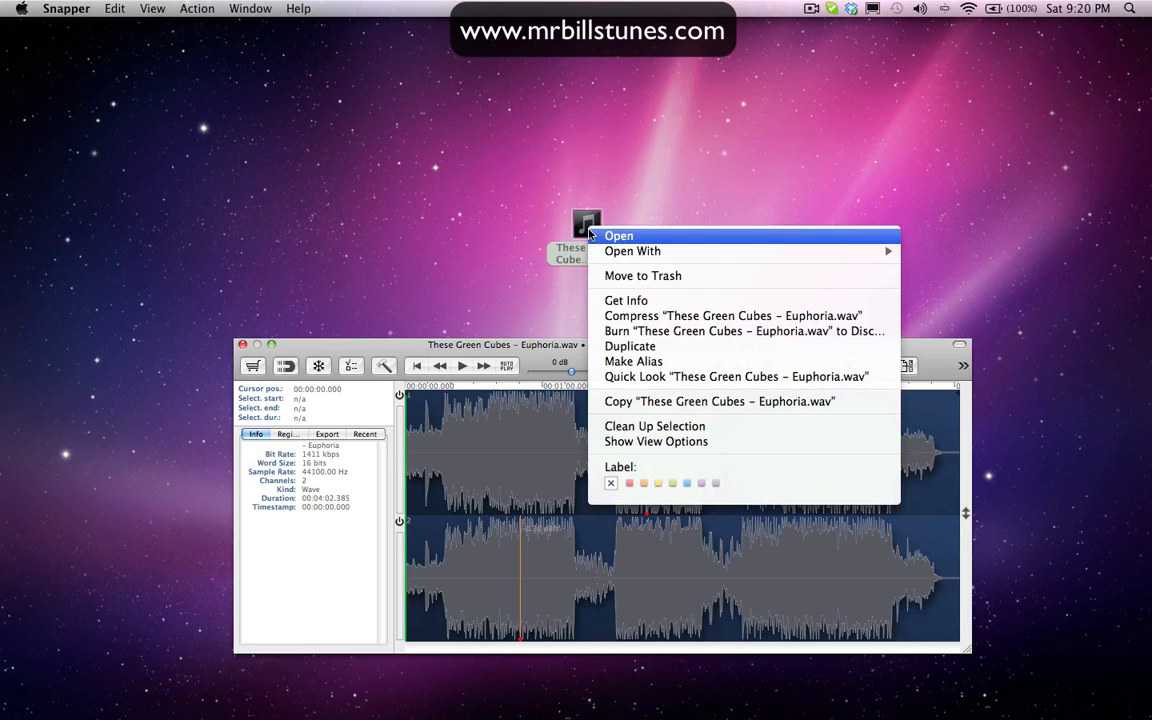
pyautogui.moveTo(860, 251)
pyautogui.click(962, 252)
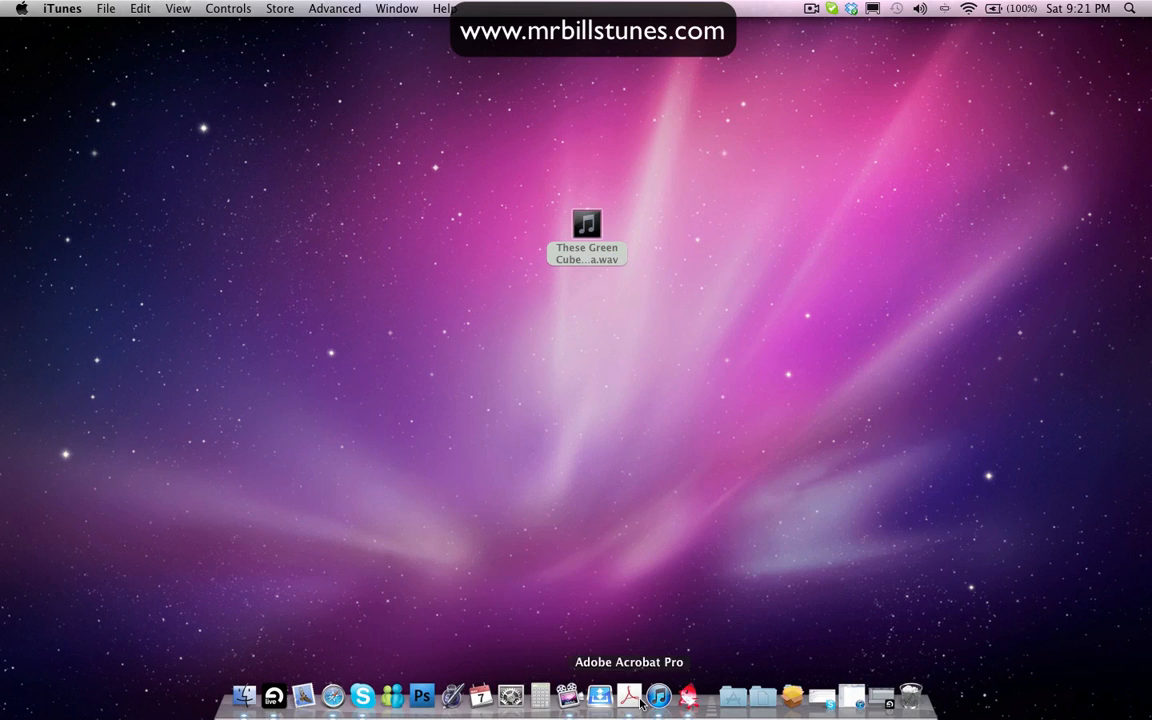
pyautogui.click(766, 630)
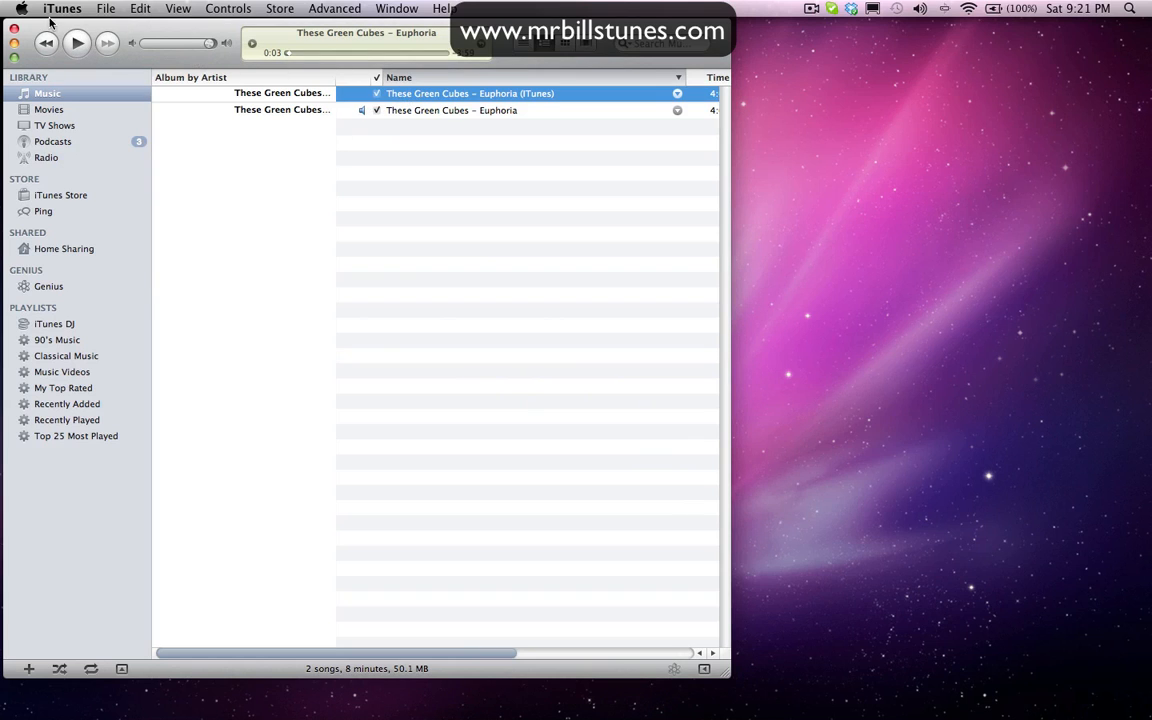
# - Delete the song "These Green Cubes – Euphoria (ITunes)" from the music library and move its file to the Trash
pyautogui.hscroll(5, 418, 85)
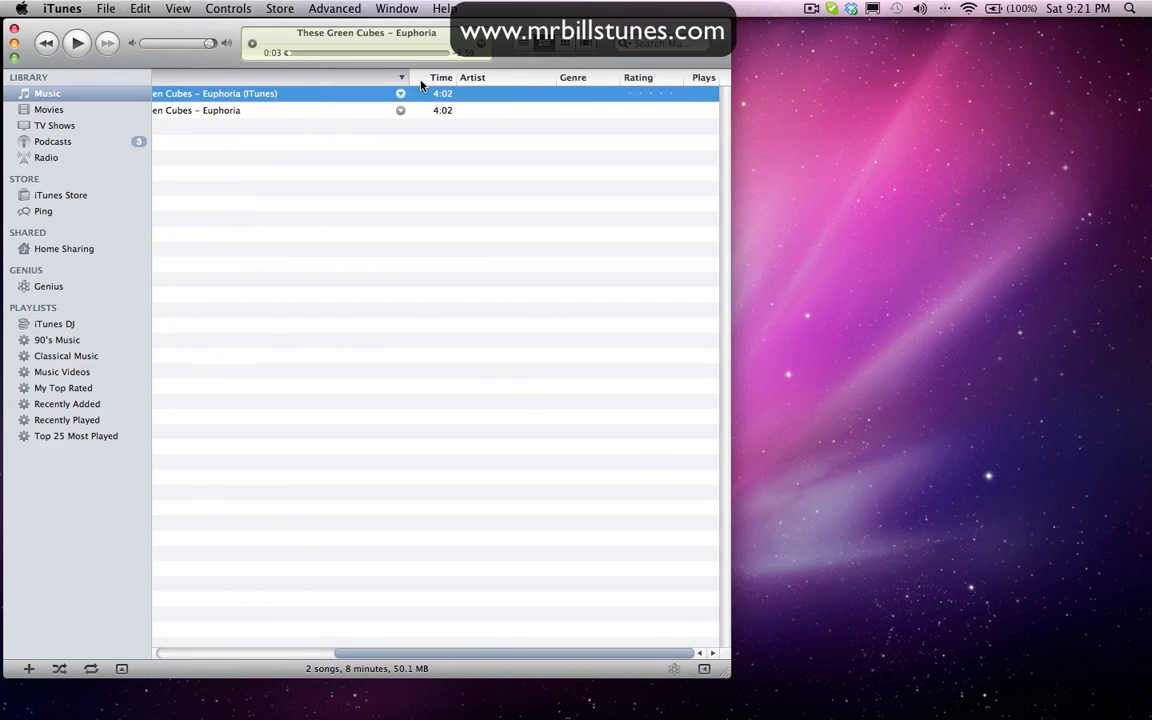
pyautogui.press('Delete')
pyautogui.click(724, 295)
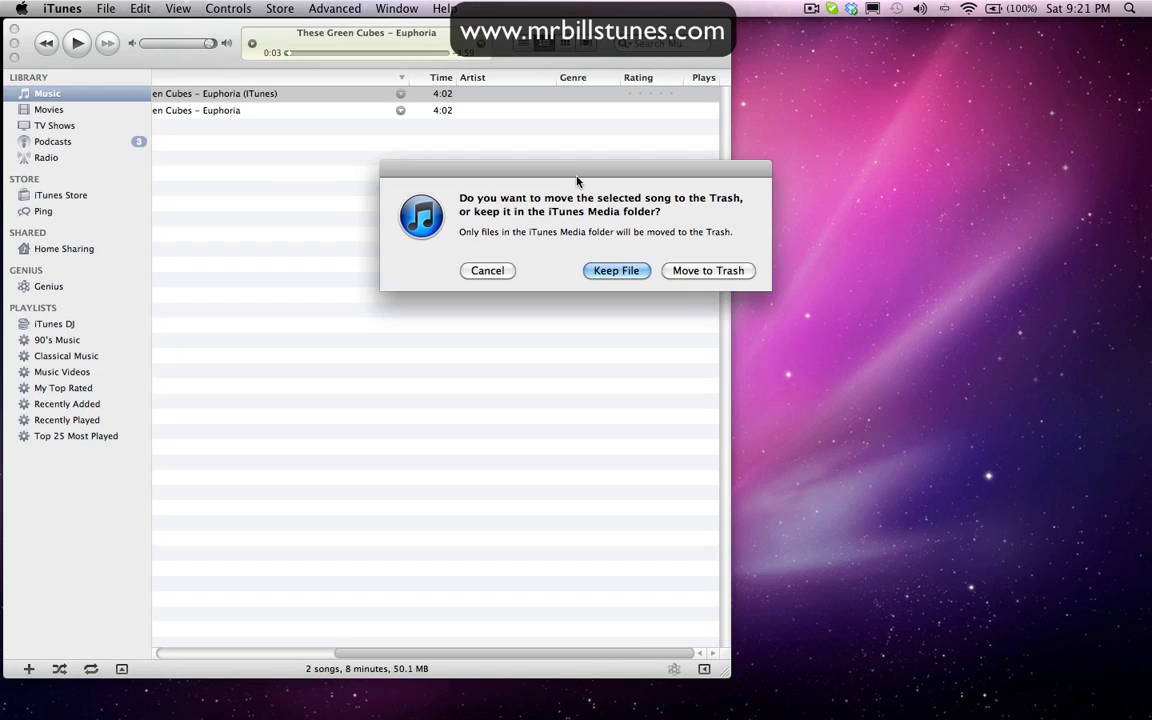
pyautogui.click(730, 267)
pyautogui.hscroll(-5, 343, 196)
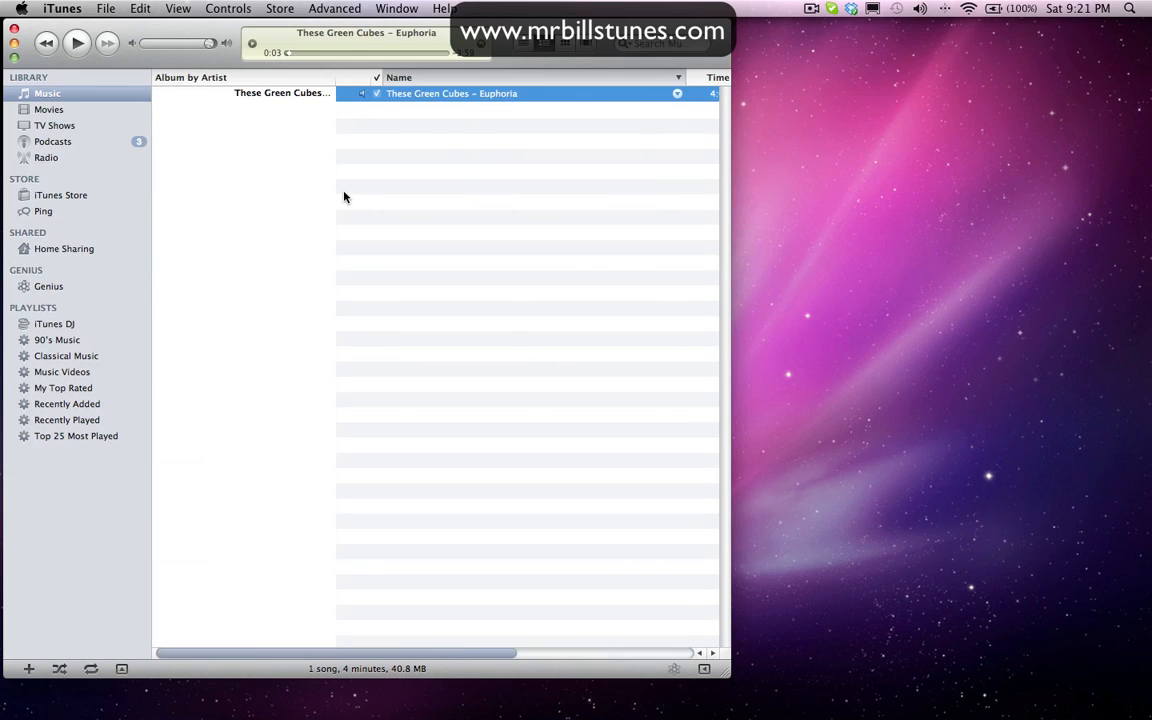
# - Open the custom MP3 Encoder settings from the import settings in the iTunes general preferences
pyautogui.moveTo(644, 26); pyautogui.dragTo(643, 38)
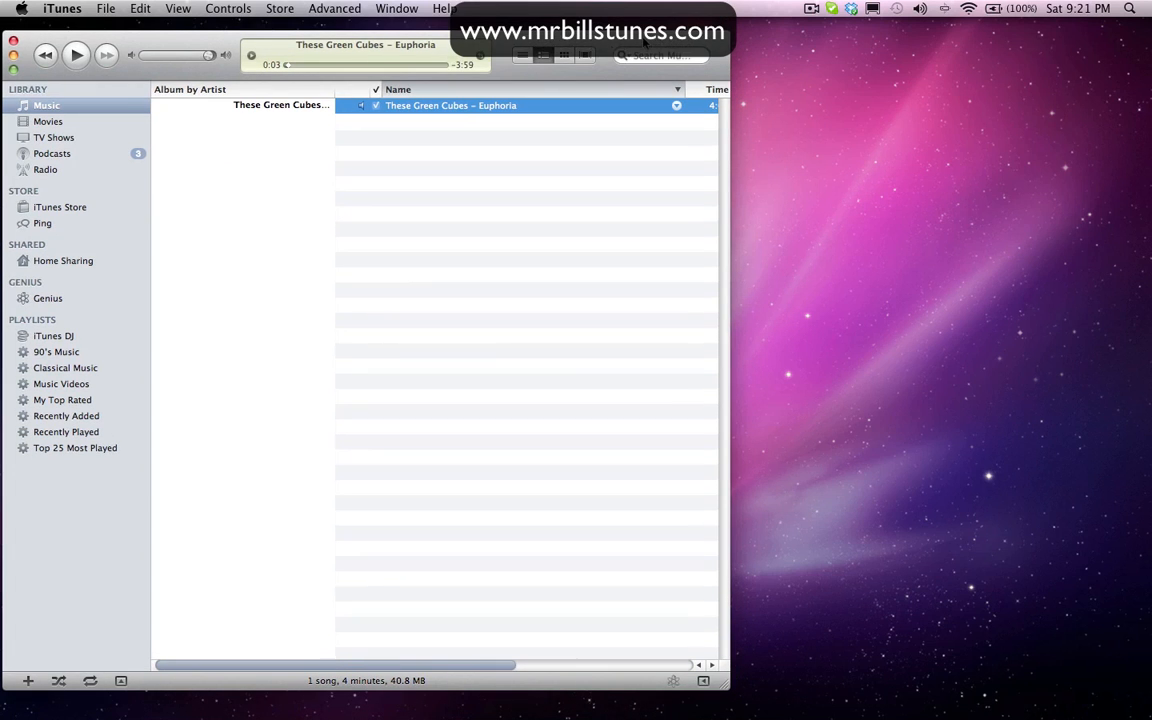
pyautogui.moveTo(285, 49); pyautogui.dragTo(233, 37)
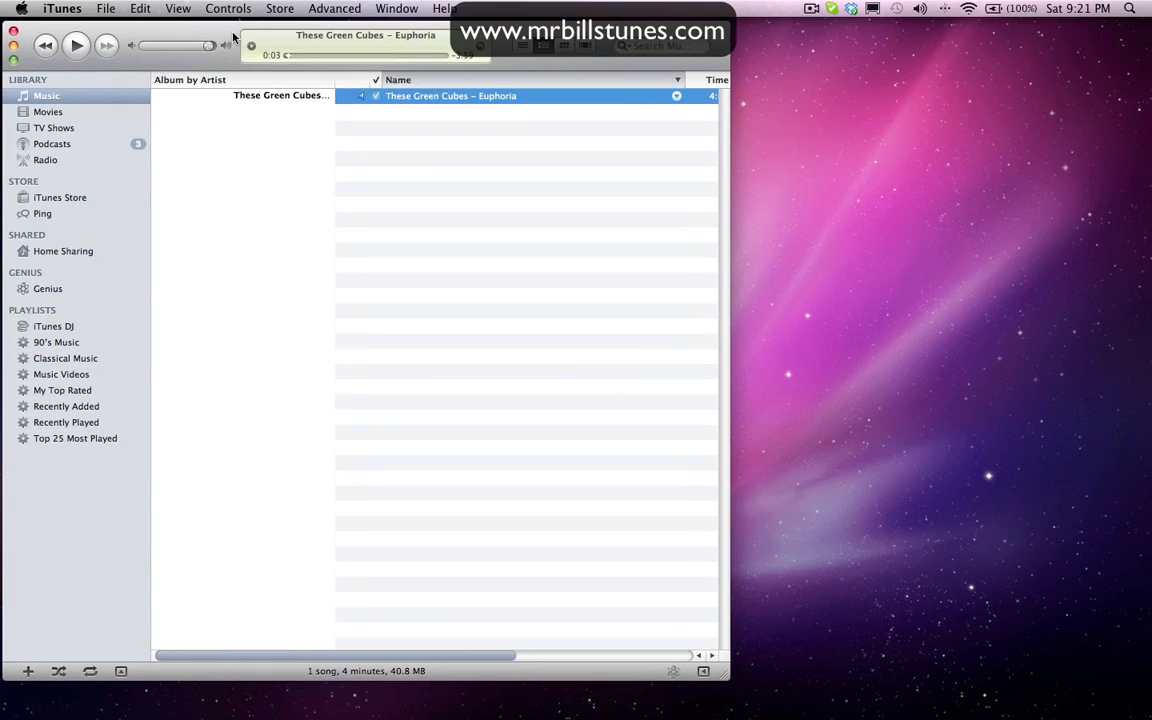
pyautogui.click(62, 10)
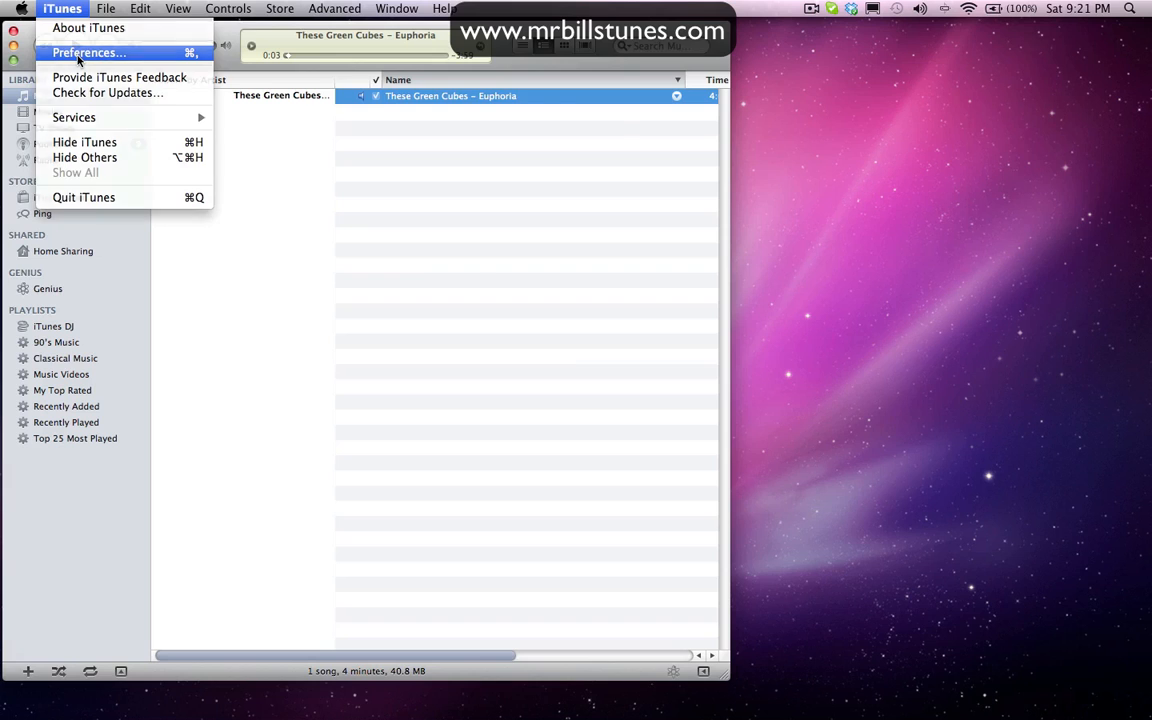
pyautogui.click(80, 54)
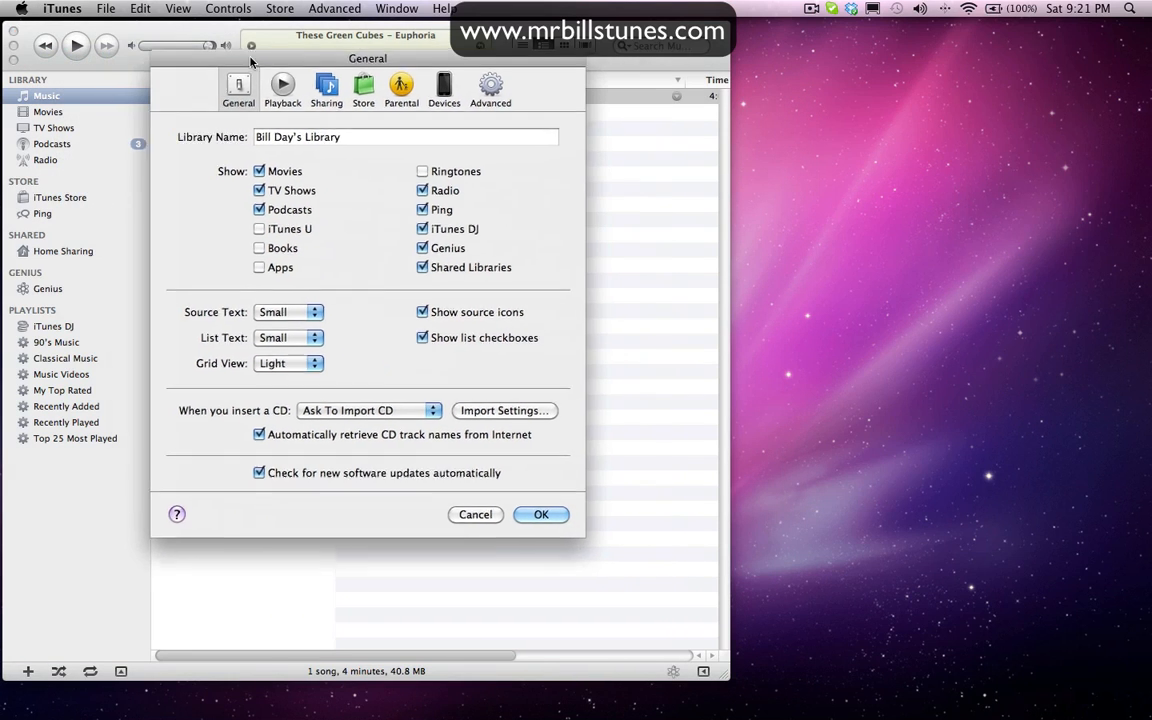
pyautogui.moveTo(250, 62); pyautogui.dragTo(167, 53)
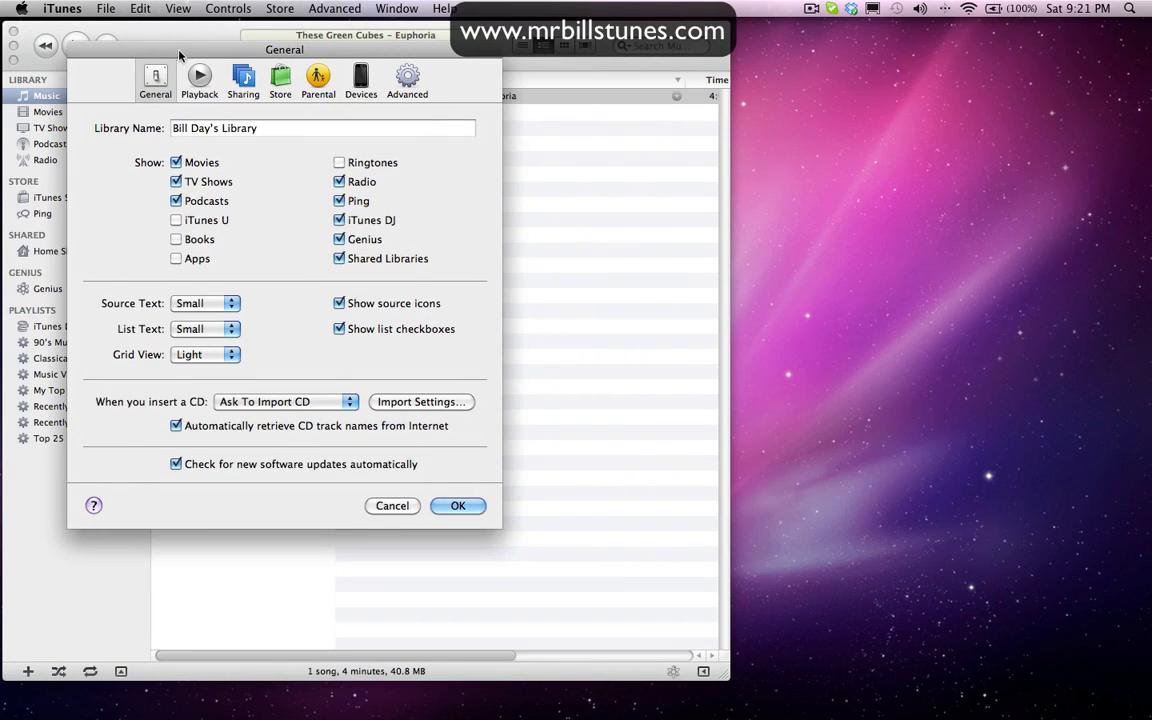
pyautogui.click(422, 402)
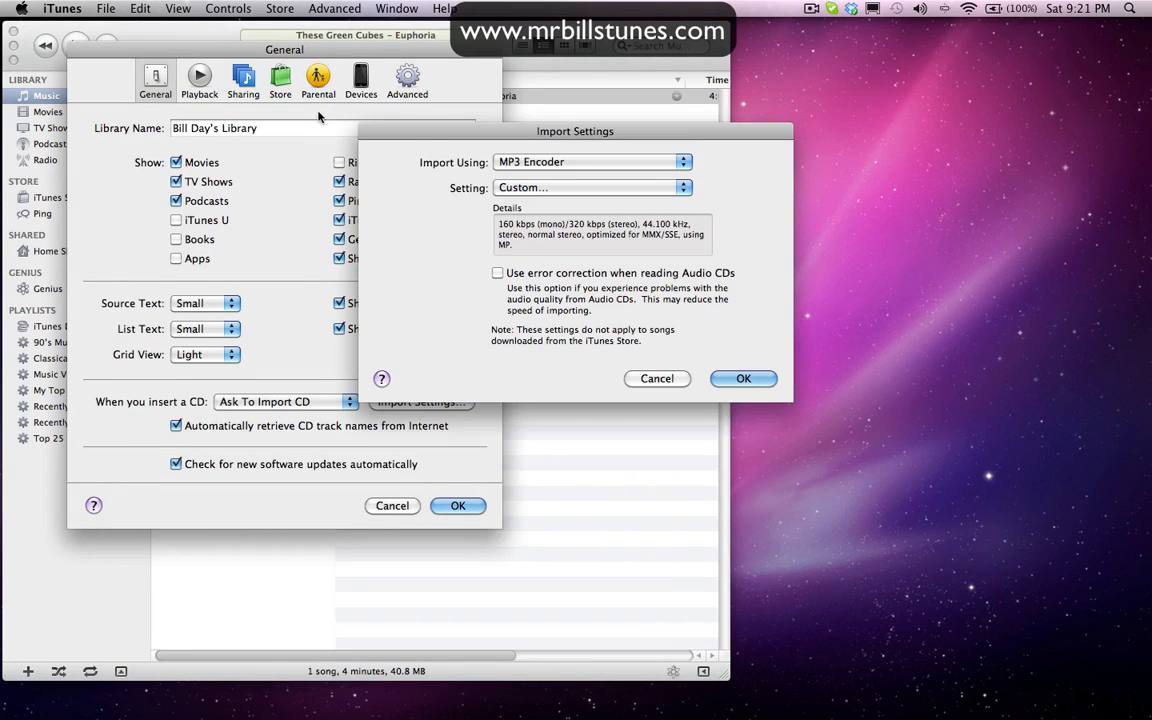
pyautogui.click(476, 186)
pyautogui.click(527, 189)
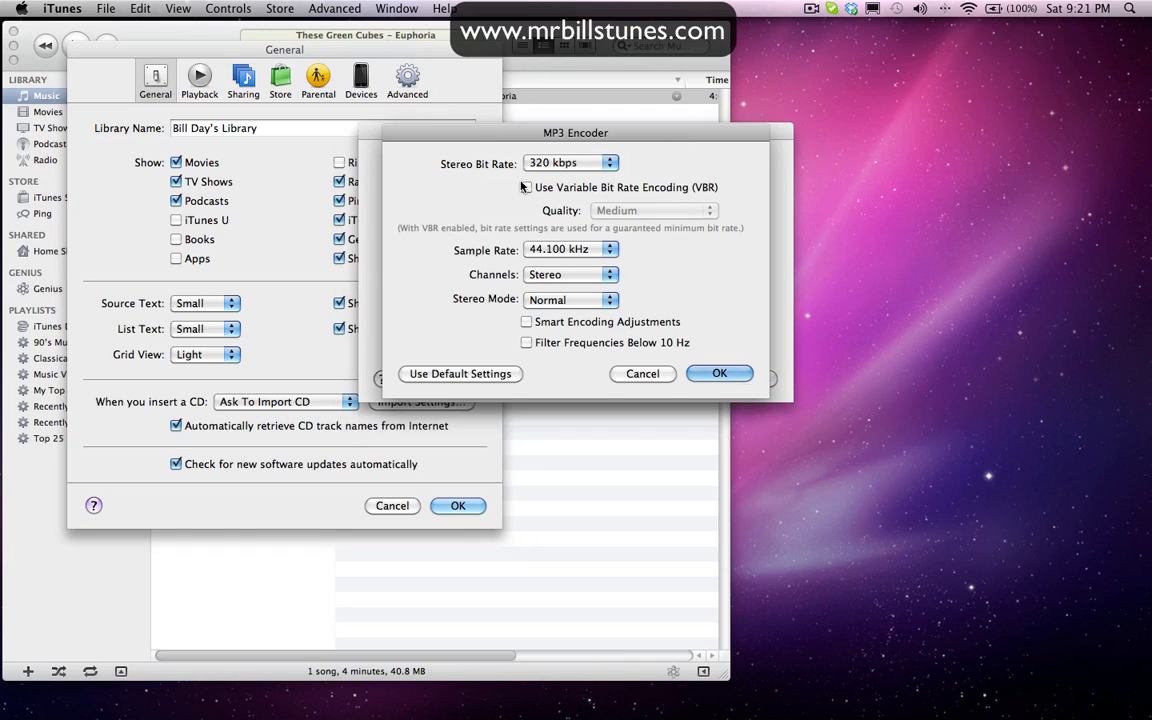
# - Reposition the MP3 Encoder dialog over the preferences and set its stereo mode to Joint Stereo
pyautogui.moveTo(438, 136); pyautogui.dragTo(235, 135)
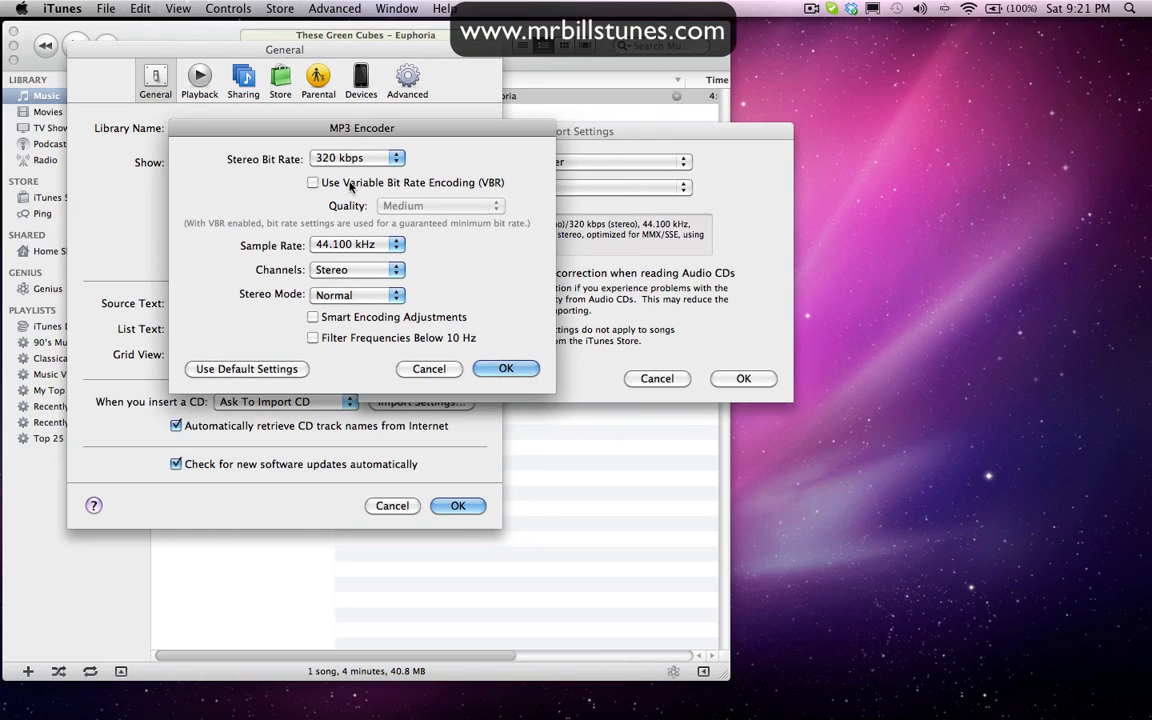
pyautogui.moveTo(312, 133); pyautogui.dragTo(207, 118)
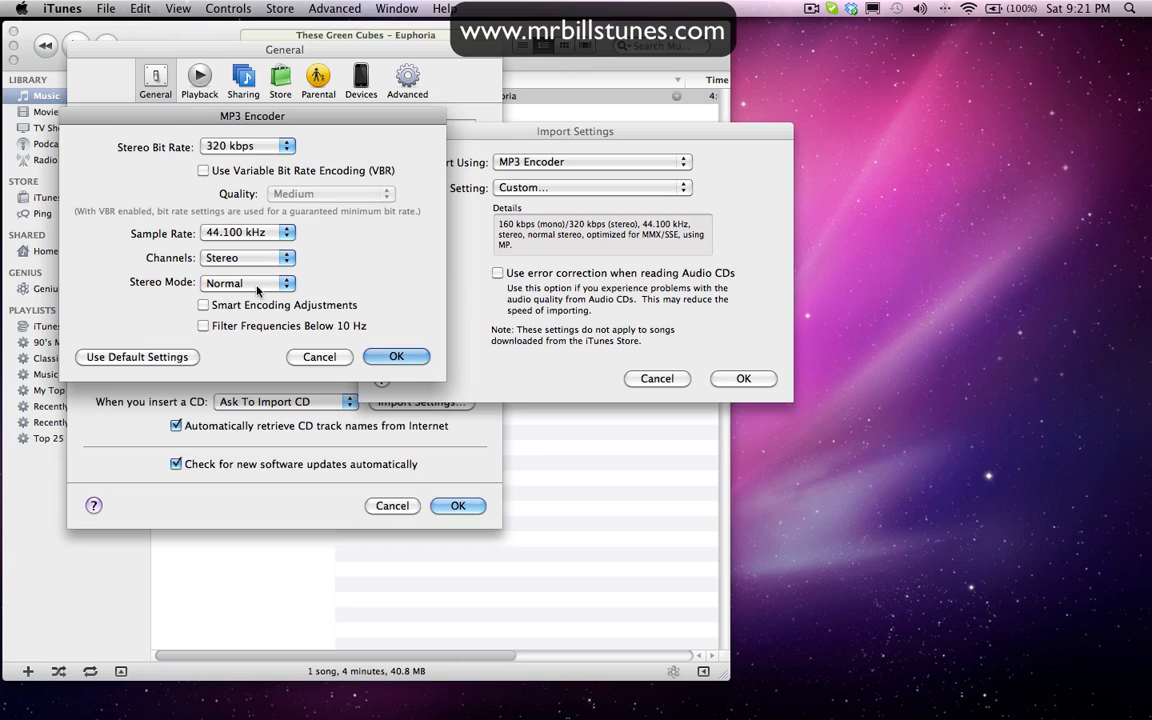
pyautogui.click(222, 284)
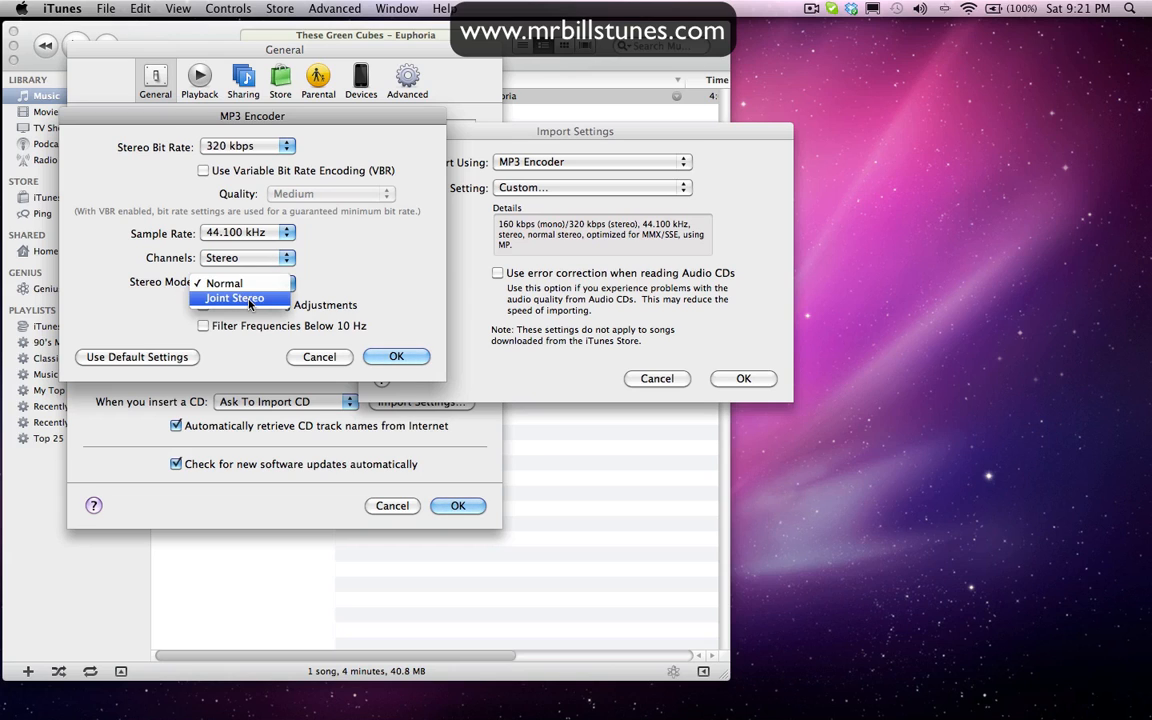
pyautogui.click(252, 300)
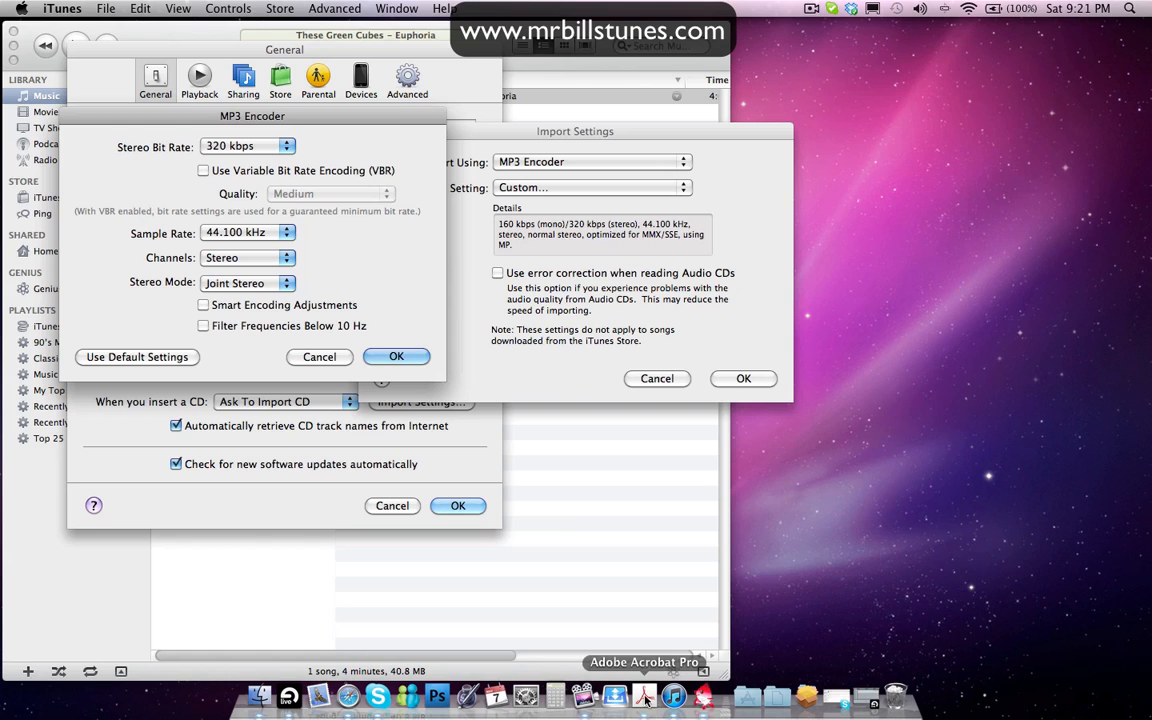
# - Clear the iTunes windows away from the desktop WAV file and bring its waveform up in Snapper beside the encoder settings
pyautogui.click(703, 696)
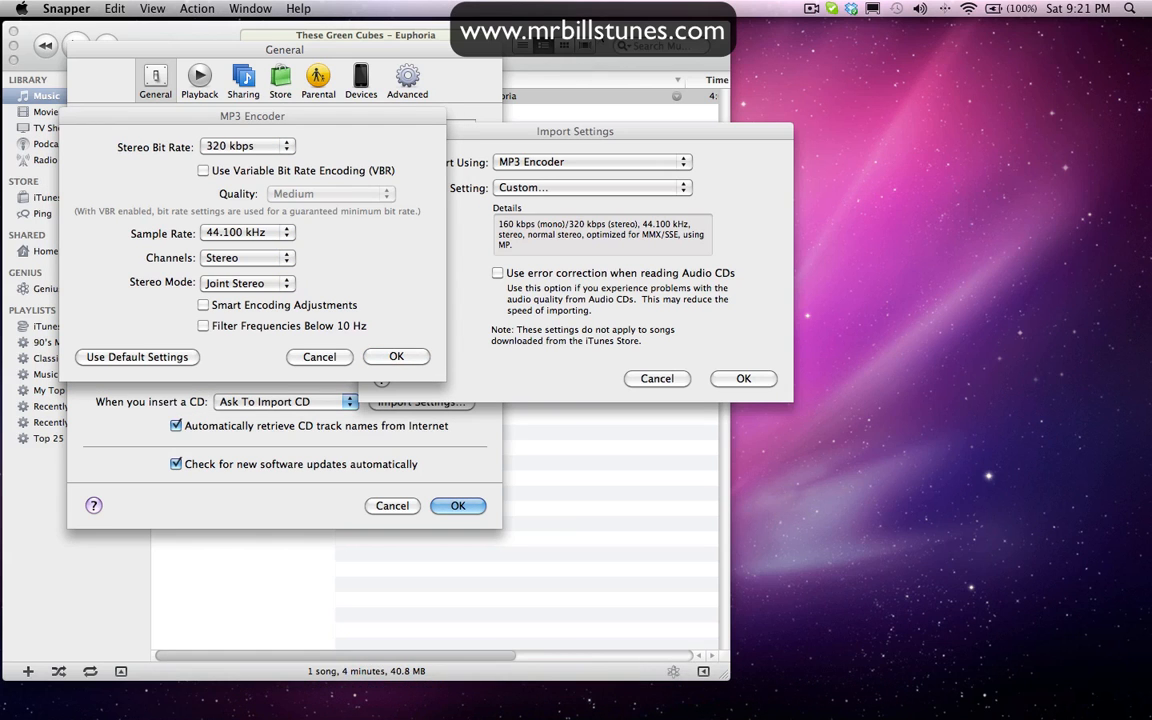
pyautogui.moveTo(601, 34); pyautogui.dragTo(496, 363)
pyautogui.moveTo(541, 138); pyautogui.dragTo(243, 294)
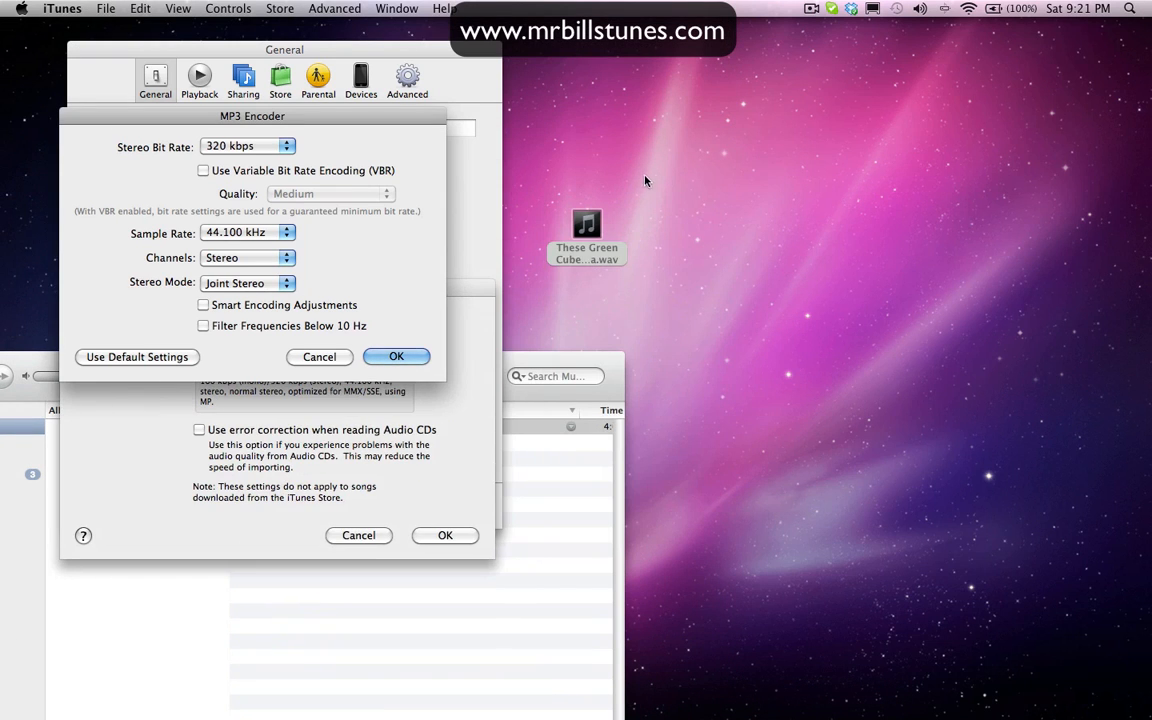
pyautogui.click(592, 224)
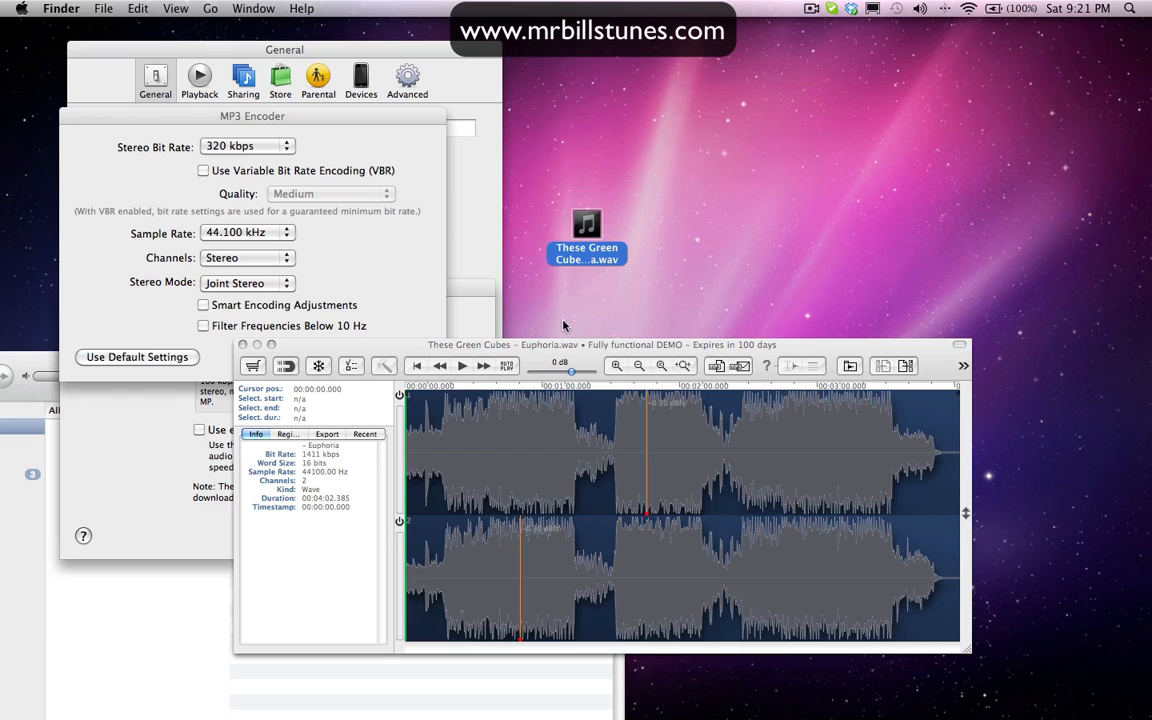
pyautogui.moveTo(565, 344); pyautogui.dragTo(664, 352)
# - Open Snapper's custom MP3 LAME encoder settings in its export preferences and place them beside the iTunes MP3 Encoder dialog
pyautogui.click(66, 8)
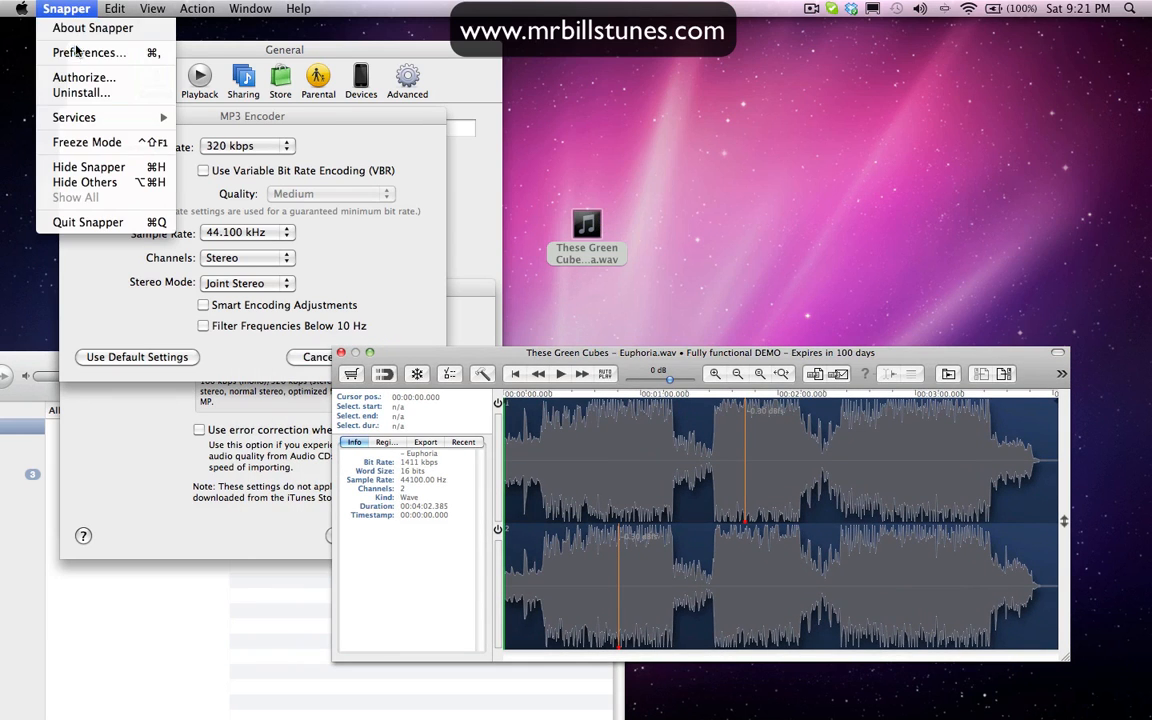
pyautogui.click(78, 52)
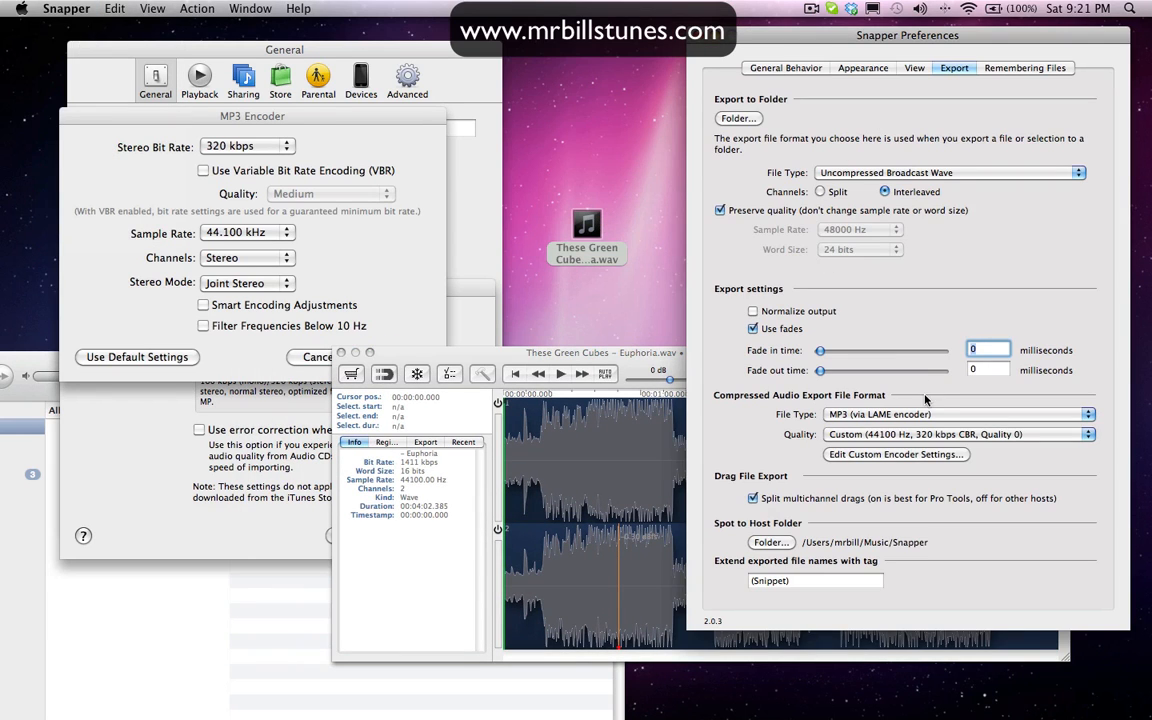
pyautogui.click(896, 454)
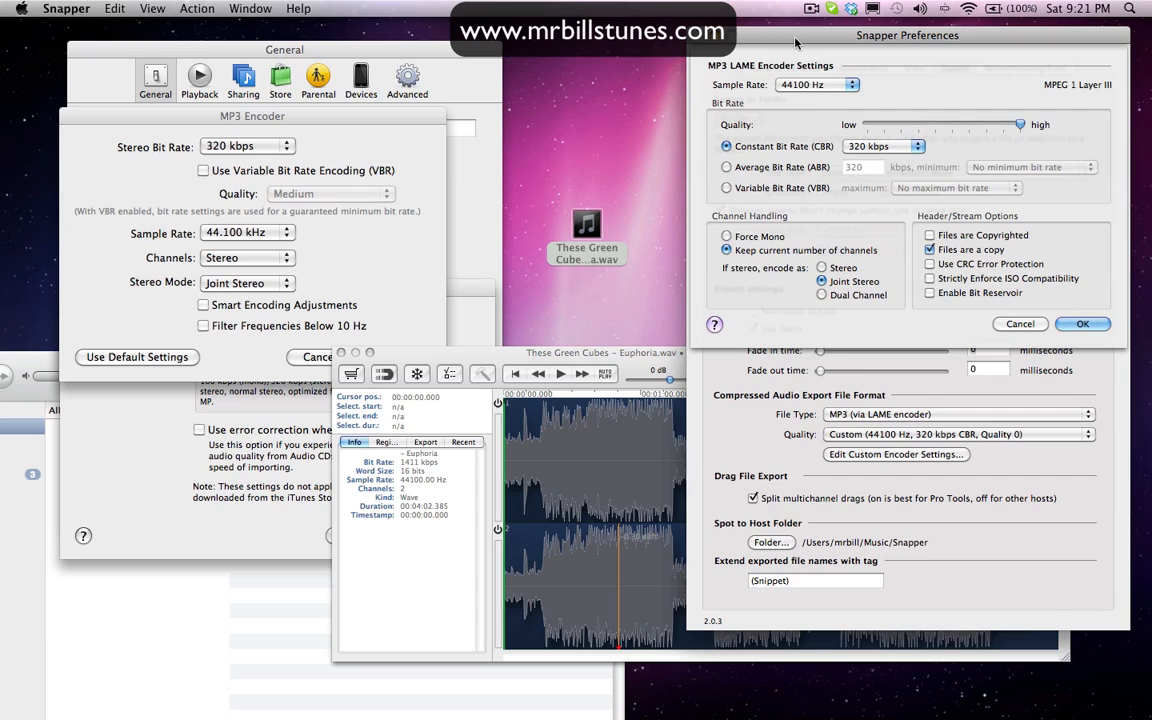
pyautogui.moveTo(791, 44); pyautogui.dragTo(661, 55)
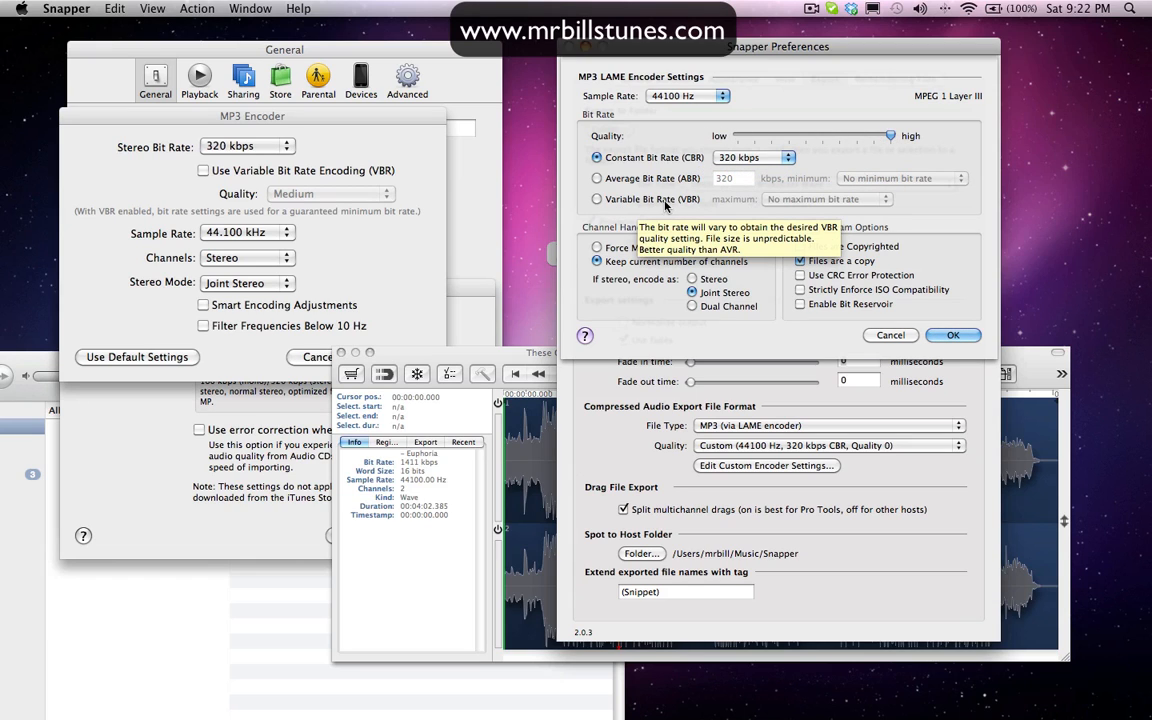
# - Compare the sample rate, bit rate and channel options in the Snapper and iTunes MP3 encoder settings, and close Snapper's preferences
pyautogui.click(664, 96)
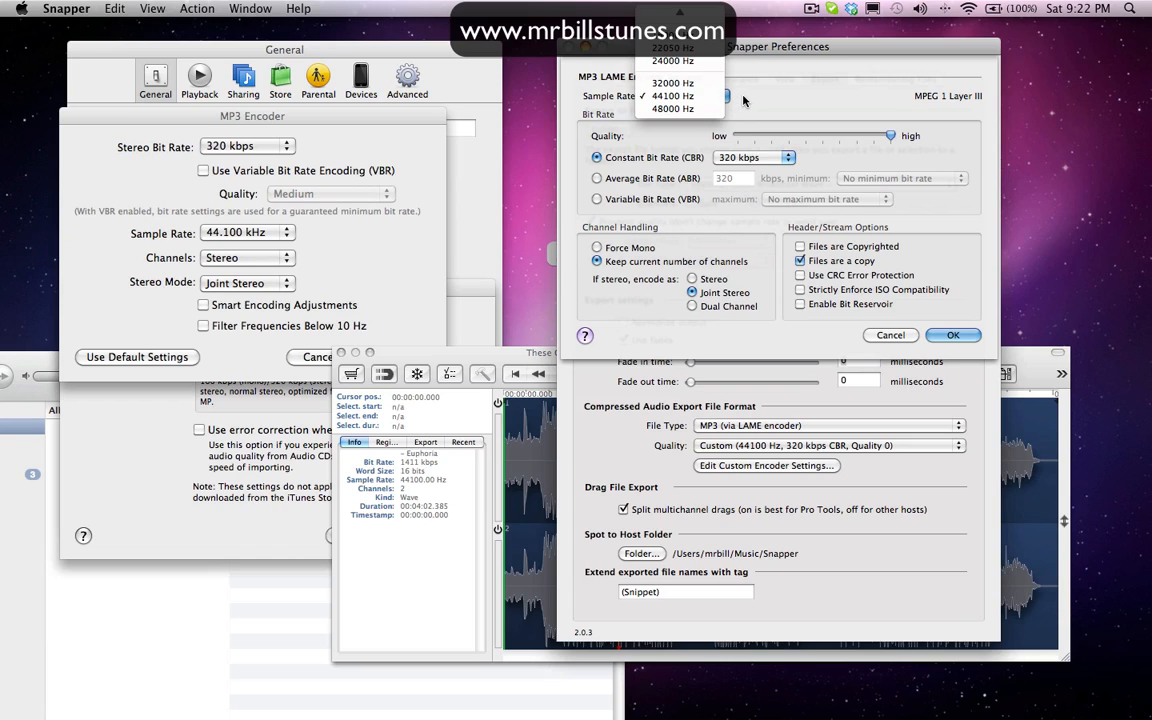
pyautogui.click(743, 99)
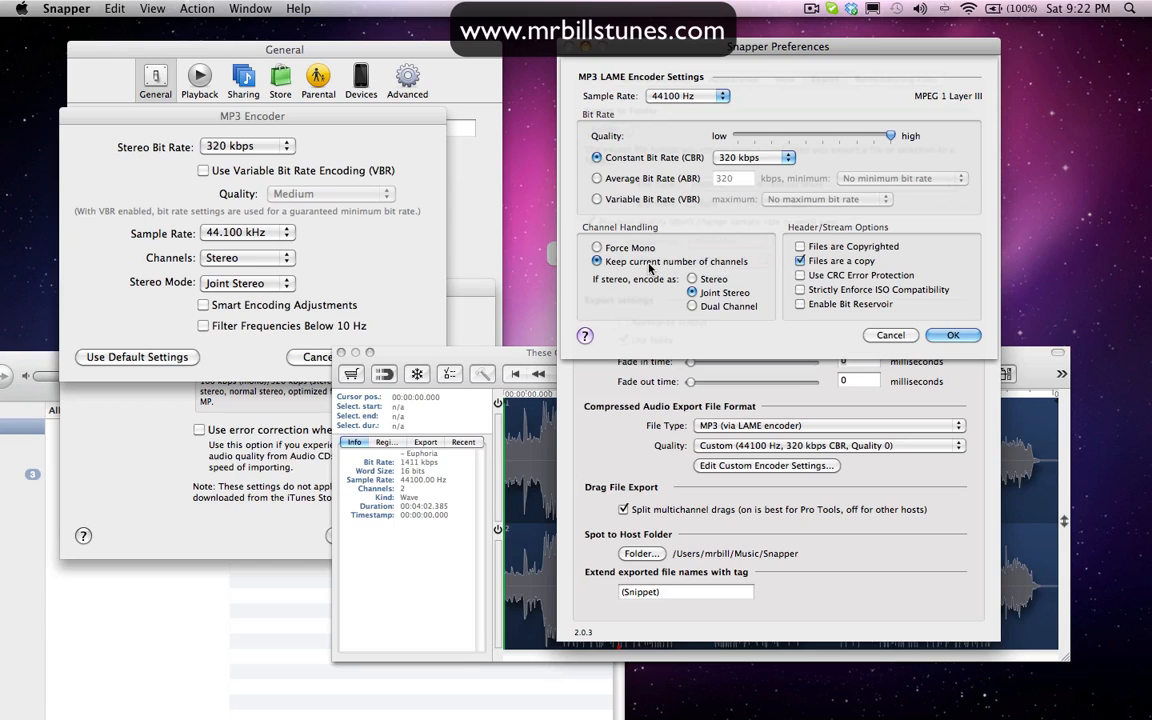
pyautogui.click(268, 258)
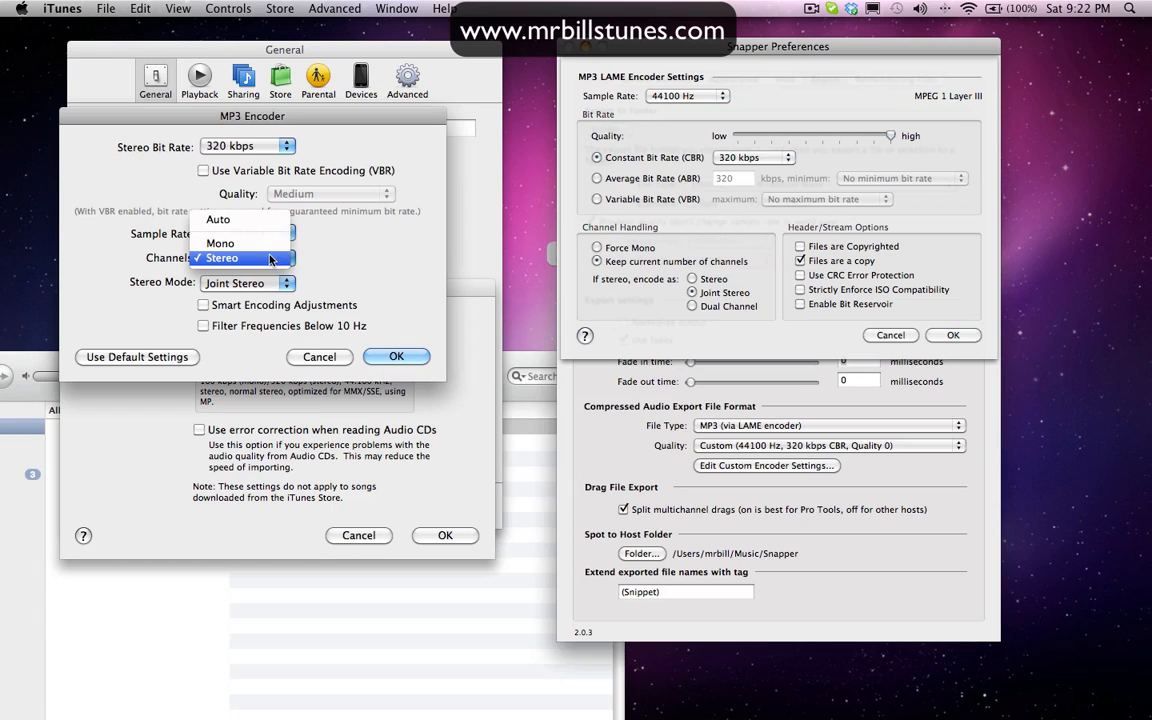
pyautogui.click(262, 259)
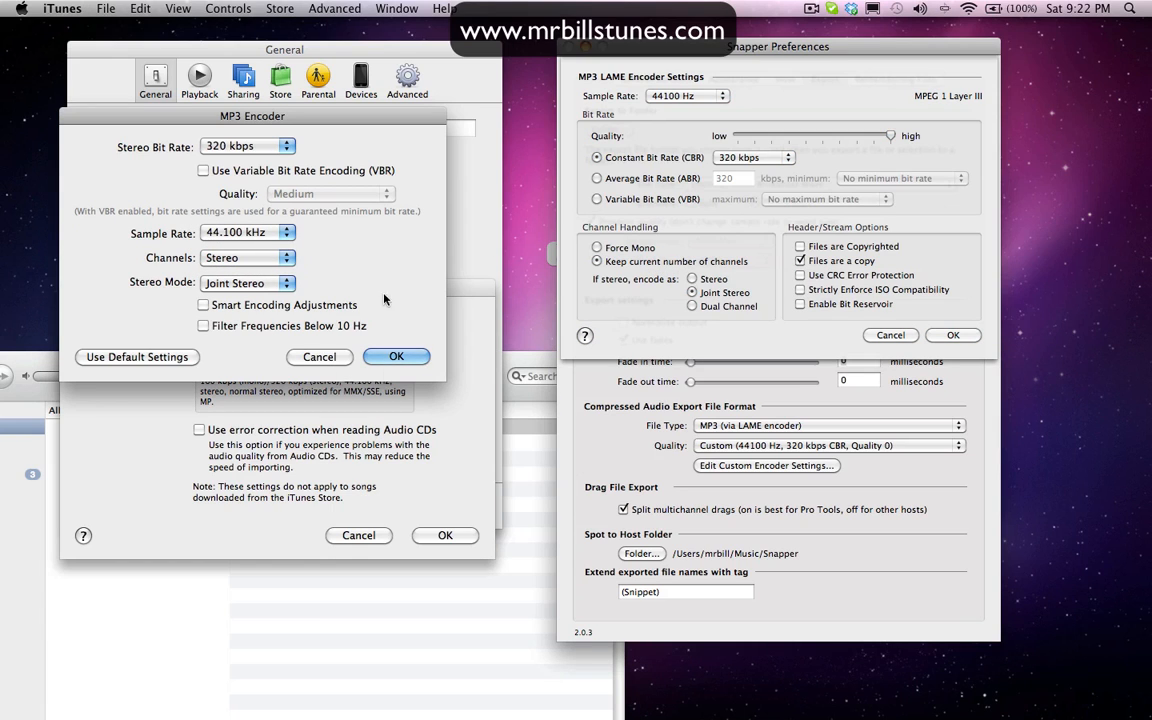
pyautogui.click(715, 316)
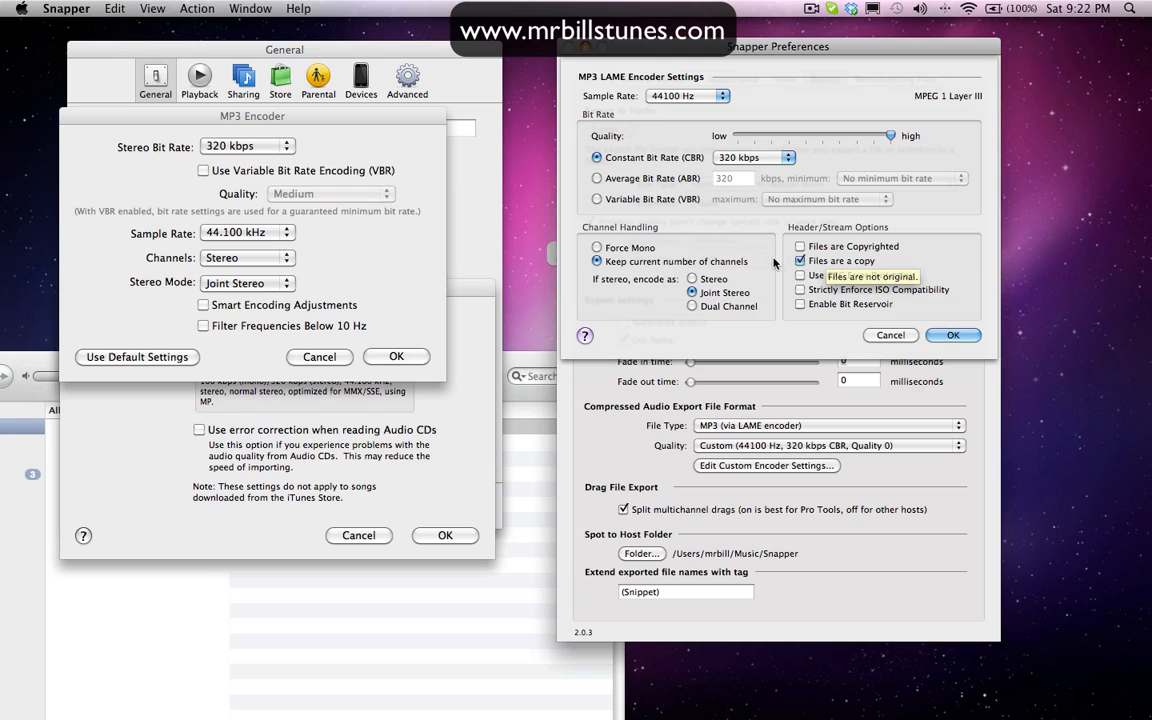
pyautogui.click(952, 335)
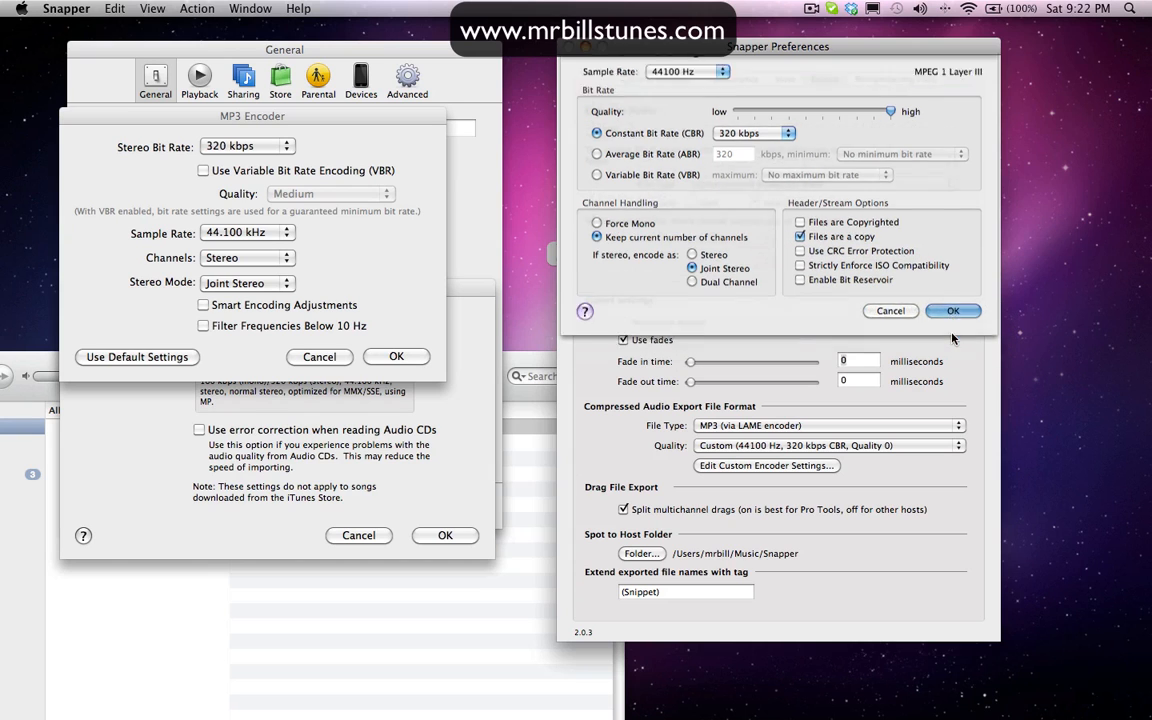
pyautogui.click(567, 47)
# - Confirm the custom MP3 encoder settings in iTunes, declining the recommended settings, and accept the import settings
pyautogui.click(394, 358)
pyautogui.click(394, 358)
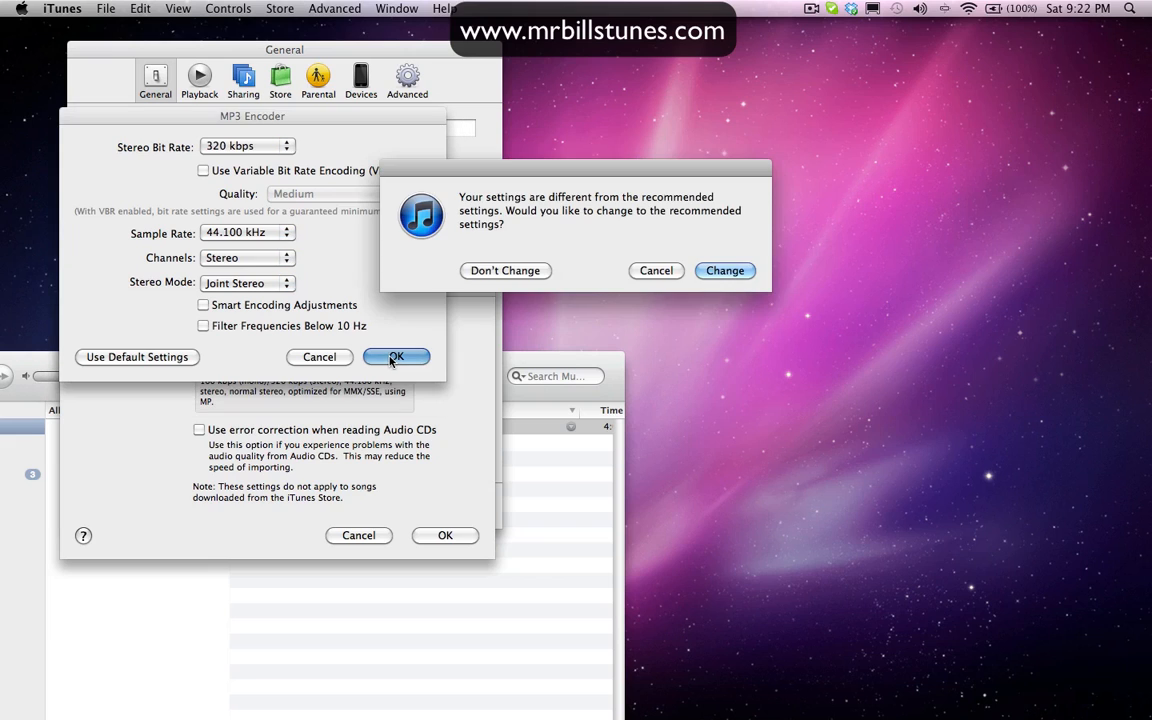
pyautogui.moveTo(505, 197); pyautogui.dragTo(580, 221)
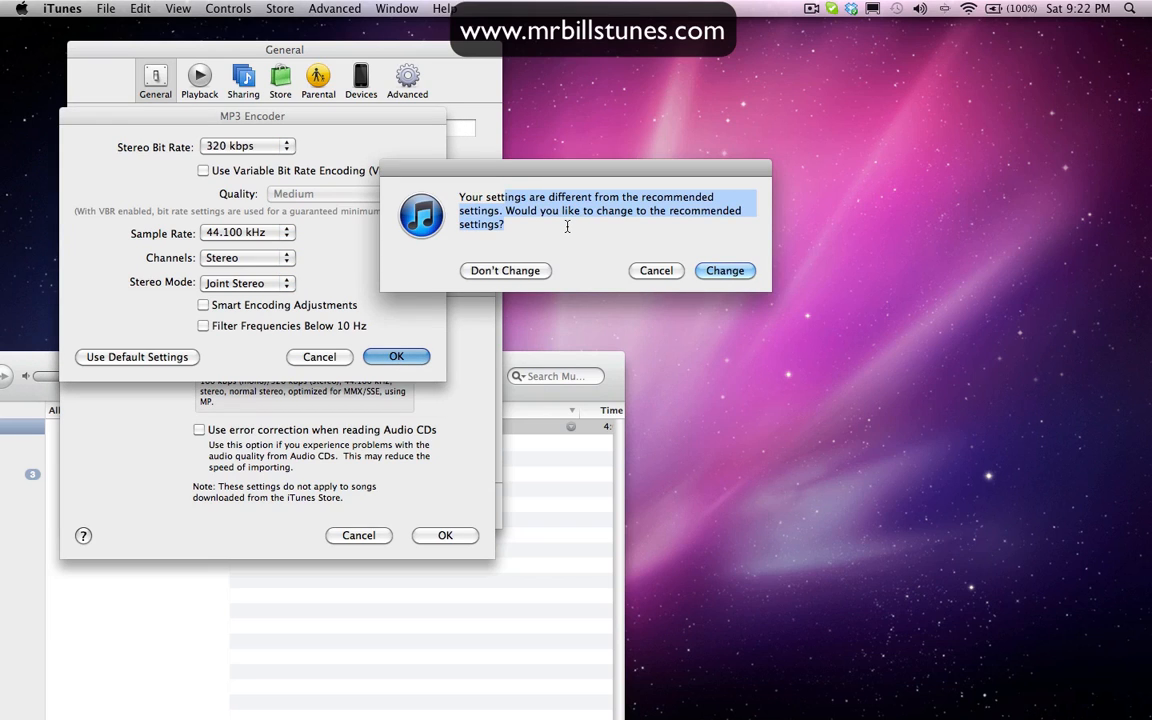
pyautogui.click(522, 276)
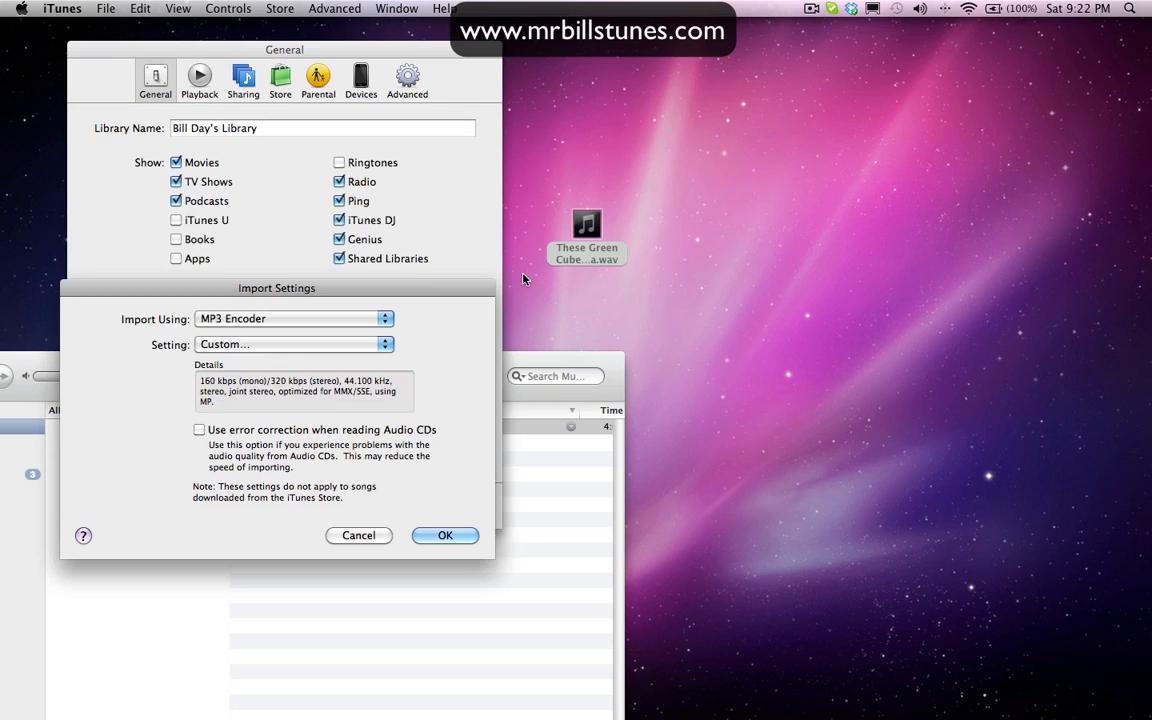
pyautogui.click(450, 537)
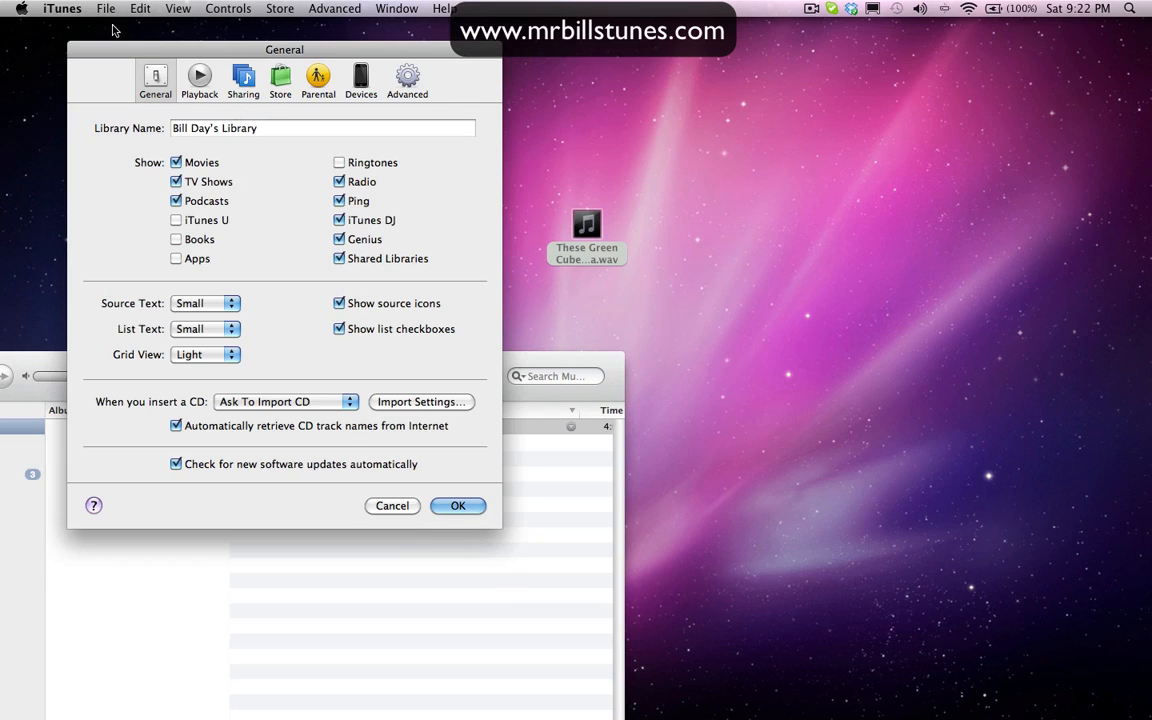
# - Review the custom MP3 encoder options in the import settings, and cancel out of the encoder, import and preferences dialogs
pyautogui.click(400, 402)
pyautogui.click(548, 188)
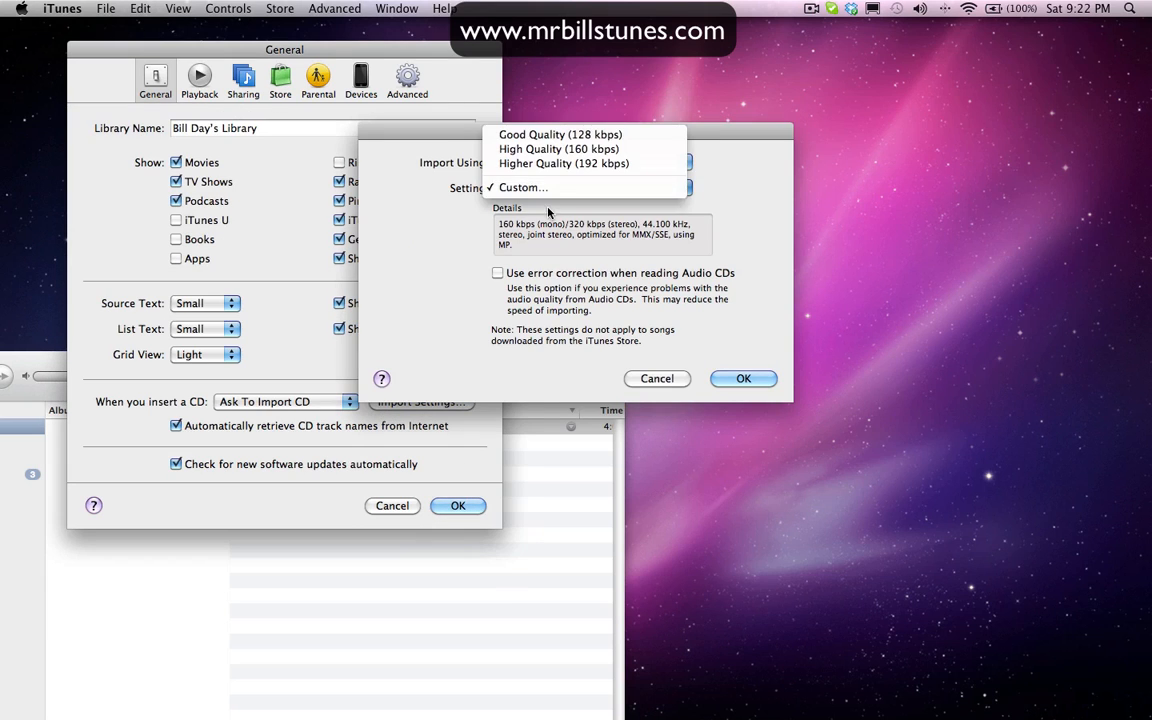
pyautogui.click(525, 188)
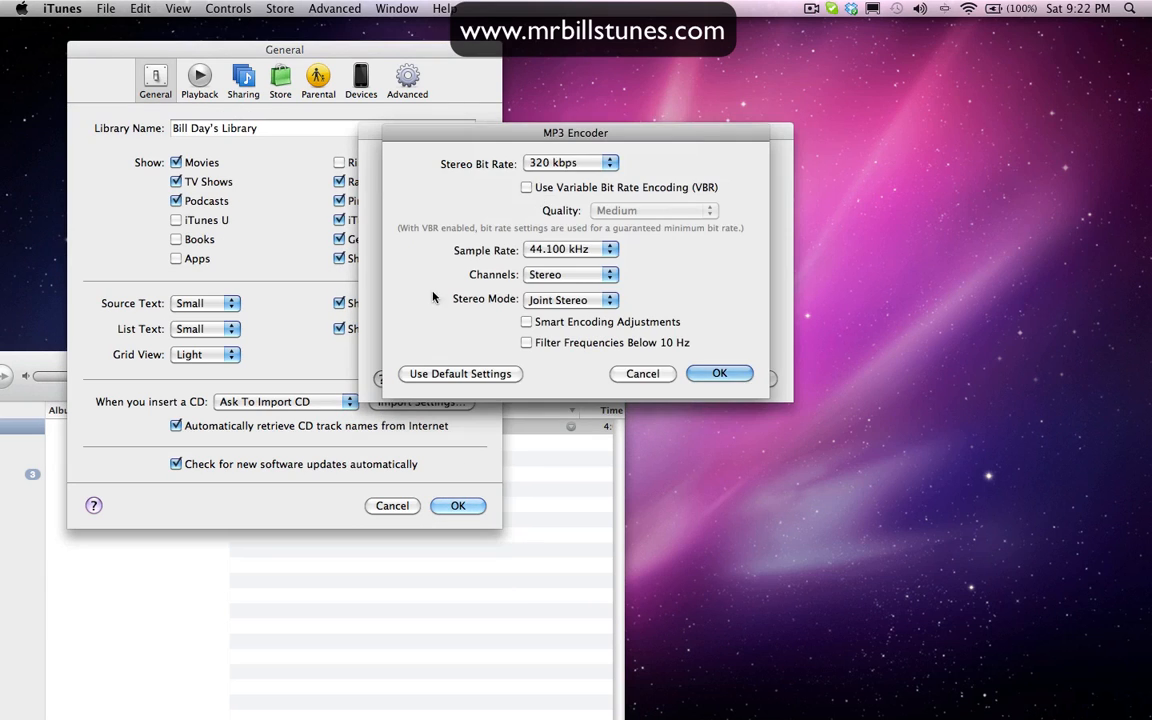
pyautogui.click(640, 373)
pyautogui.click(657, 378)
pyautogui.click(392, 505)
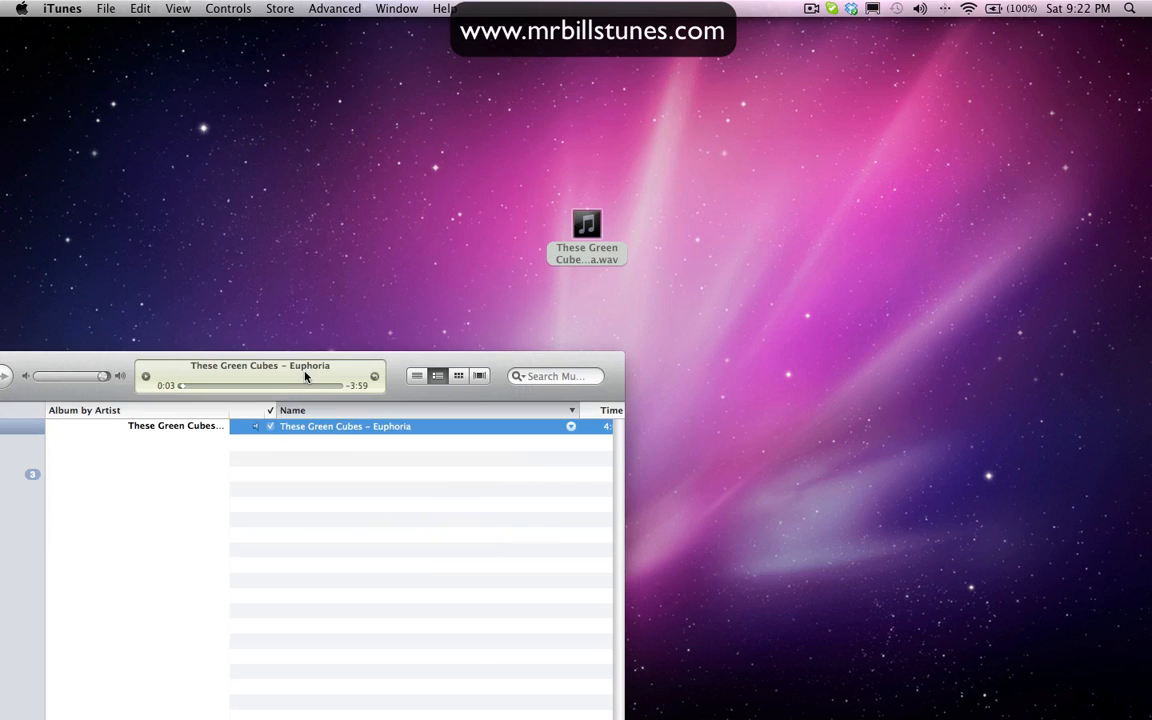
# - Create an MP3 version of These Green Cubes - Euphoria in the music library and copy the new MP3 to the desktop
pyautogui.moveTo(313, 357); pyautogui.dragTo(438, 45)
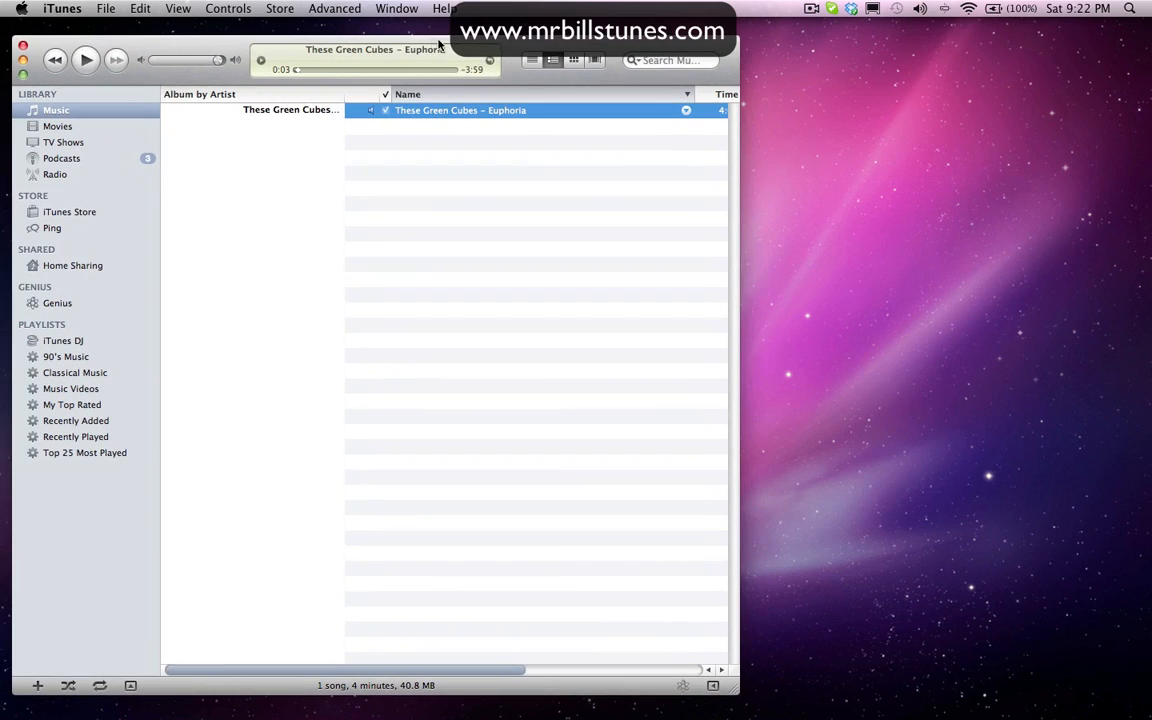
pyautogui.rightClick(438, 117)
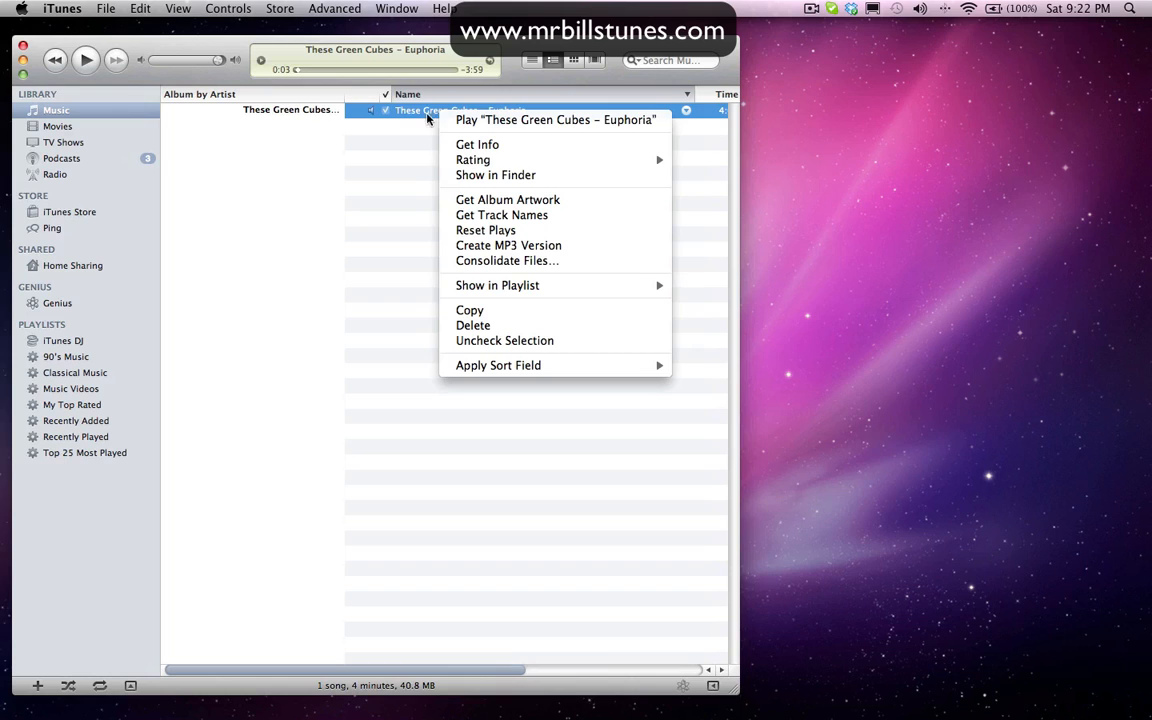
pyautogui.click(491, 245)
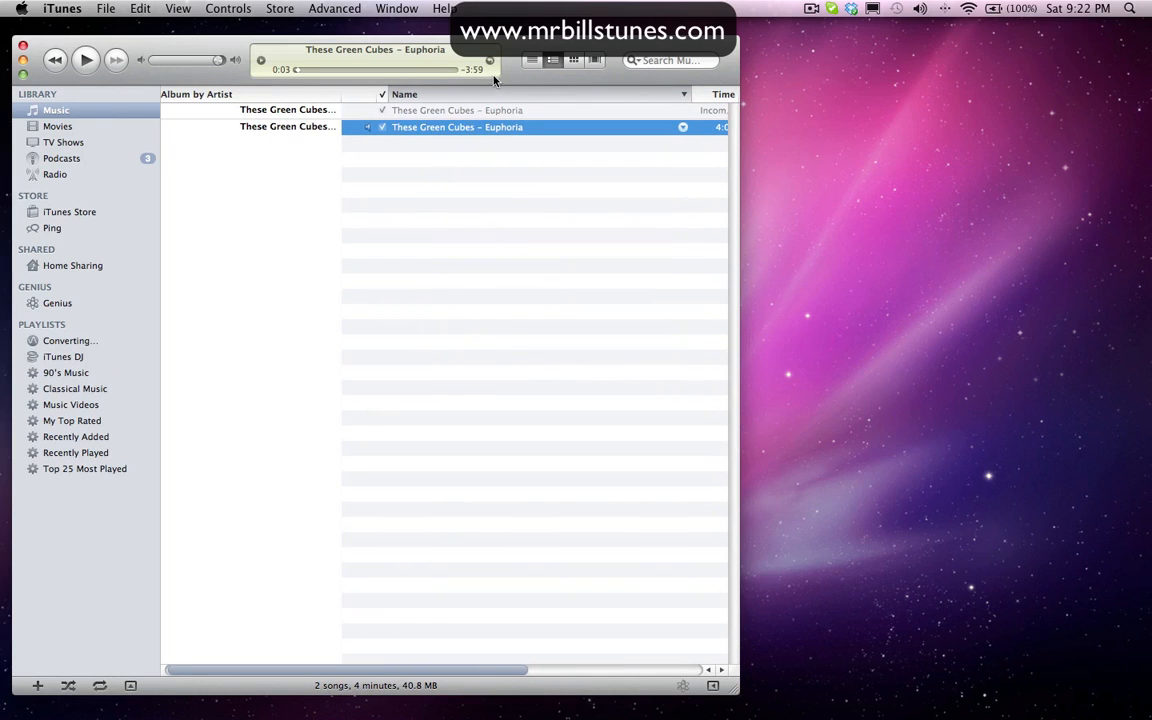
pyautogui.click(428, 111)
pyautogui.moveTo(435, 115); pyautogui.dragTo(888, 141)
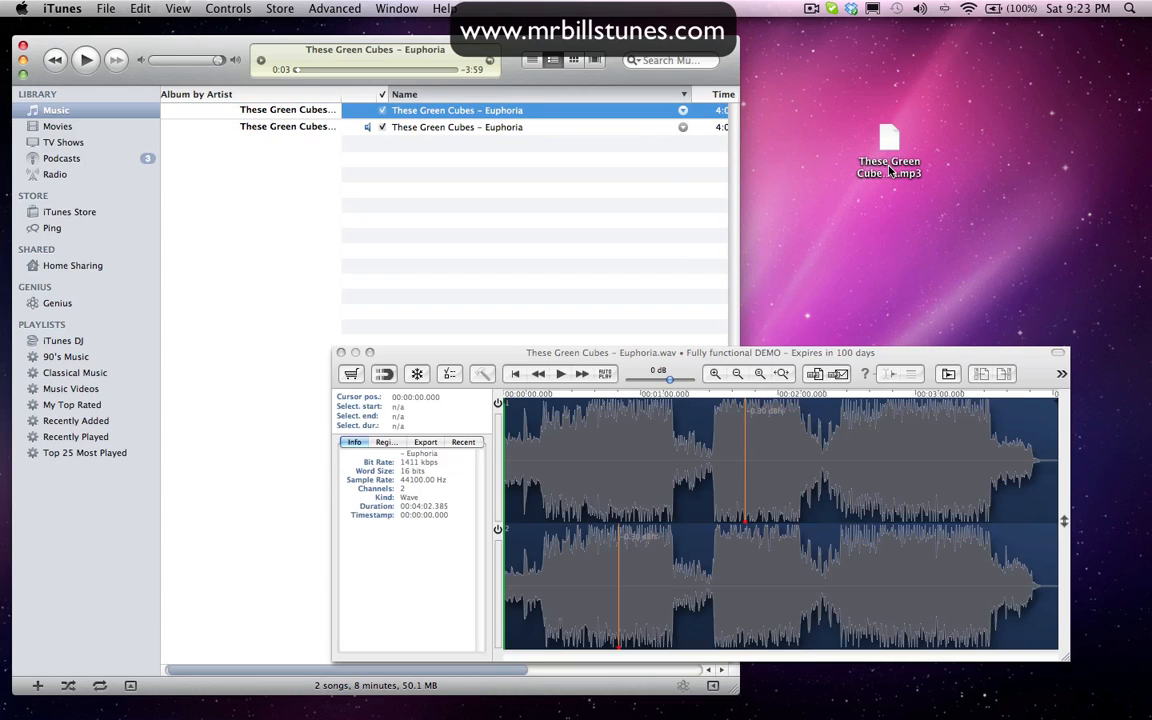
# - Rename the desktop MP3 as These Green Cubes - Euphoria (iTunes).mp3
pyautogui.doubleClick(888, 177)
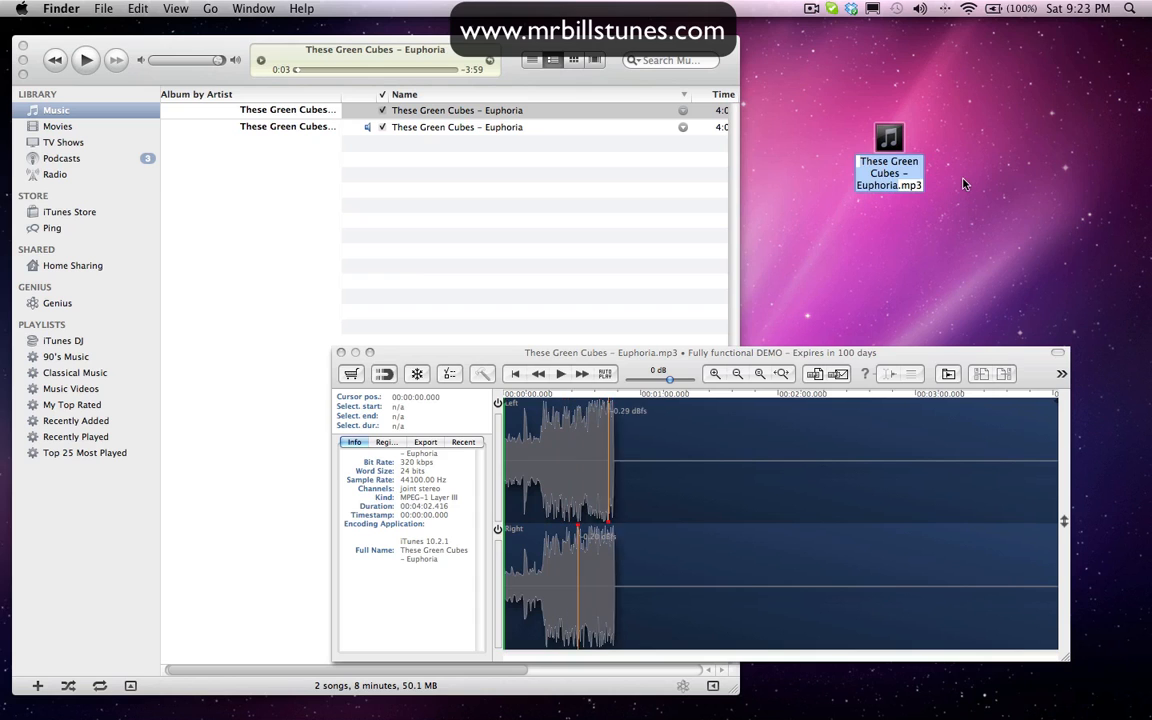
pyautogui.press('Return')
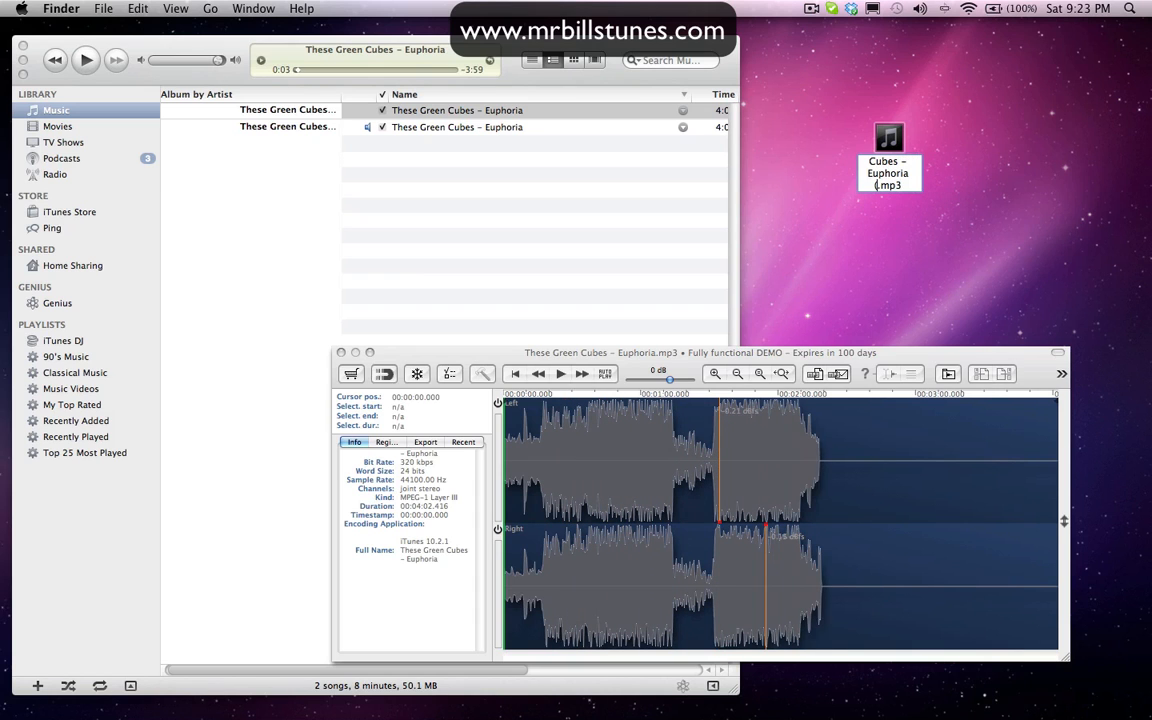
pyautogui.press('Right')
pyautogui.write('(iTunes)')
pyautogui.press('Return')
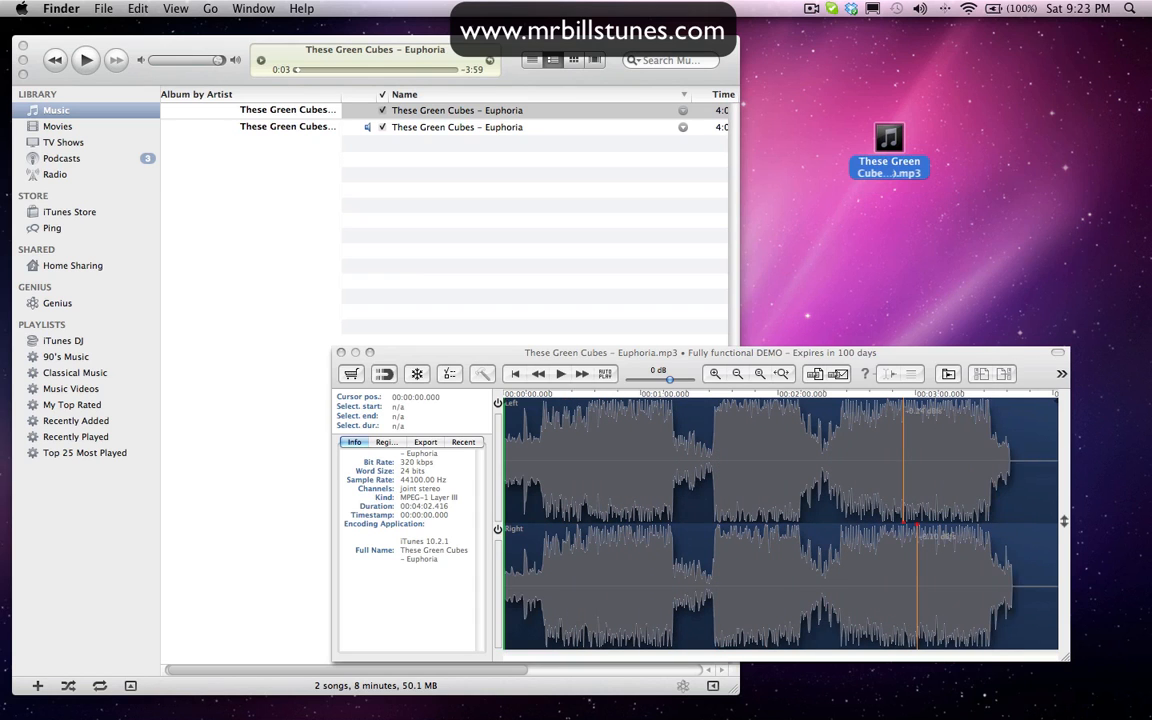
# - Clear the iTunes window away, bring the desktop WAV up in Snapper and convert the whole song to an MP3
pyautogui.click(23, 60)
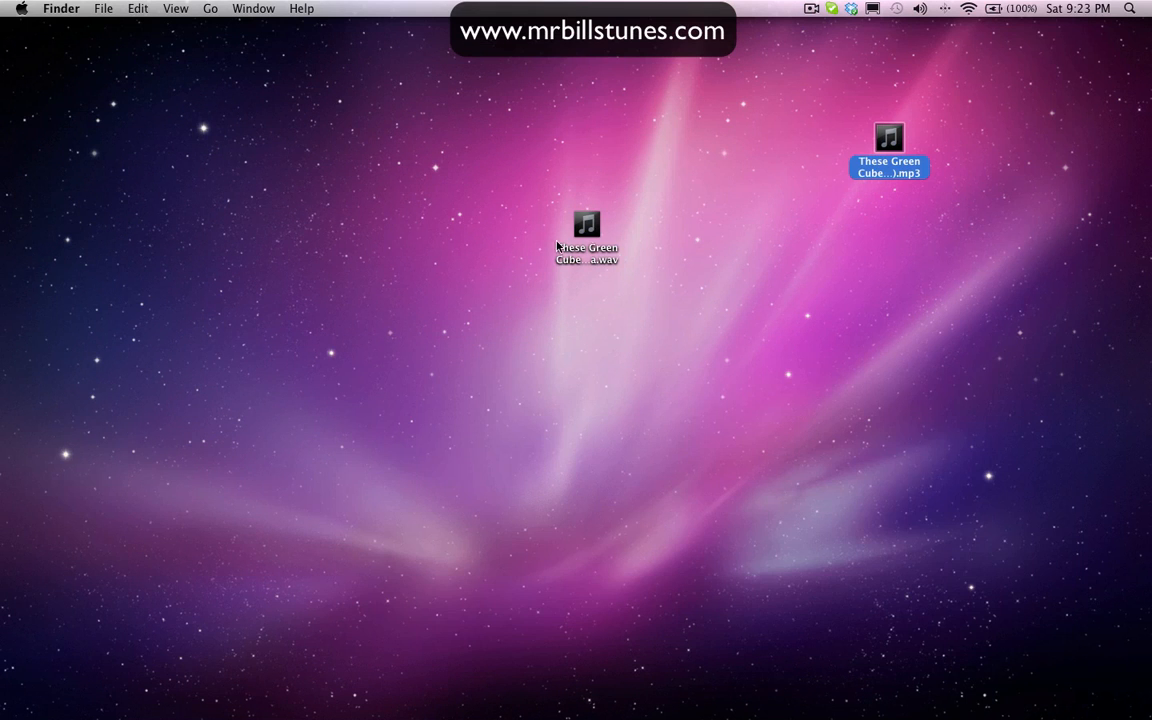
pyautogui.doubleClick(588, 230)
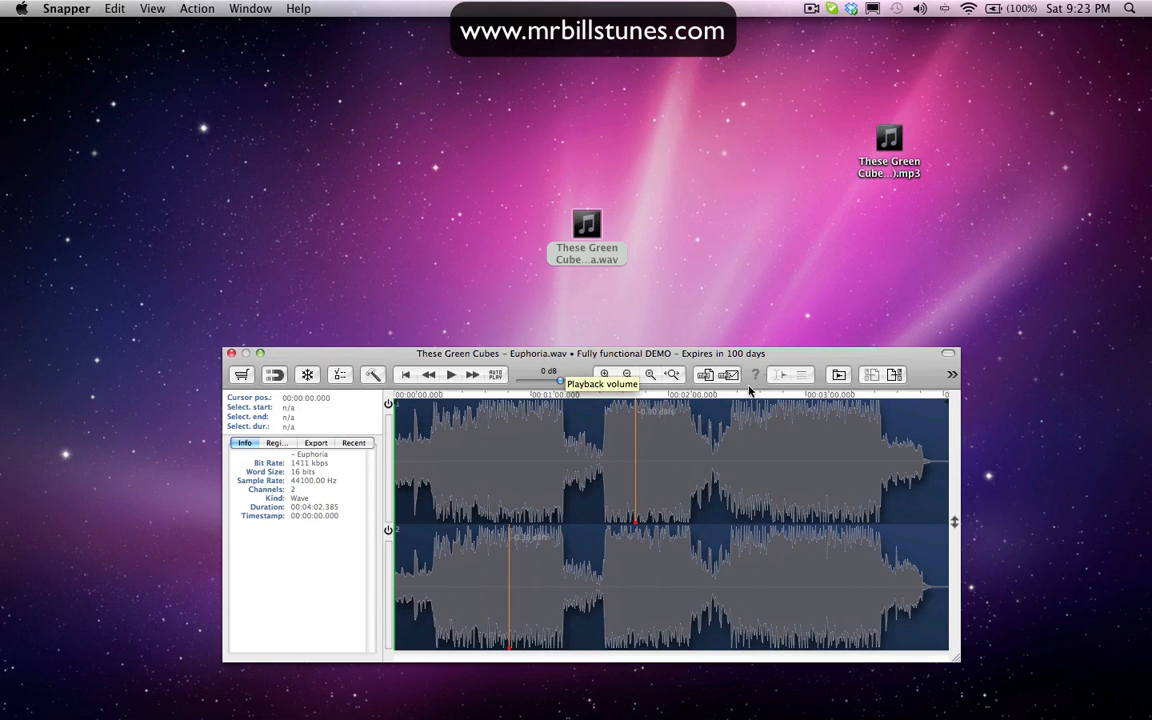
pyautogui.click(704, 375)
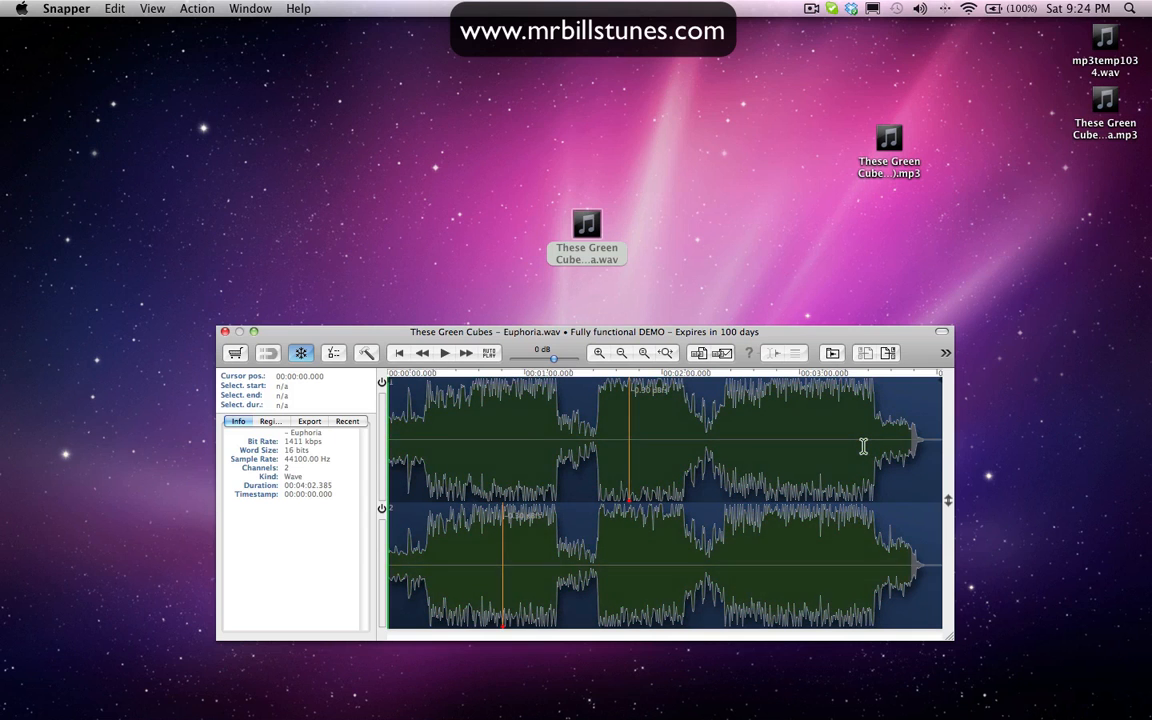
pyautogui.press('super+a')
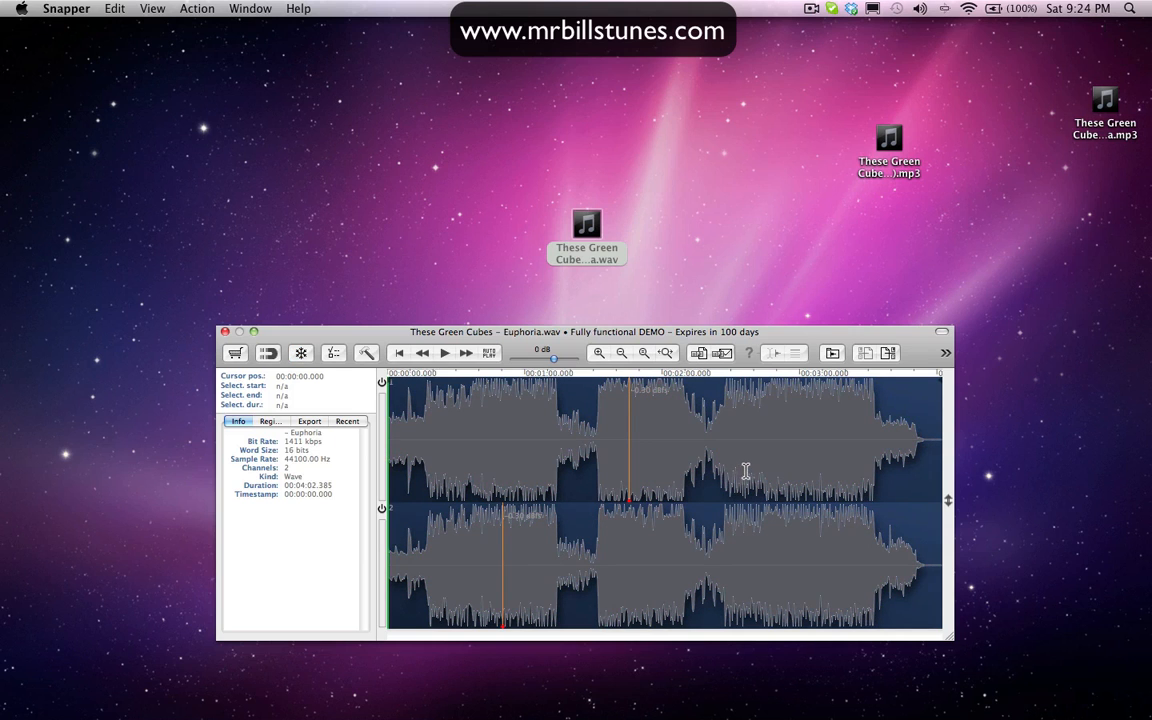
# - Arrange the iTunes and Snapper MP3s side by side on the desktop and rename Snapper's file as These Green Cubes - Euphoria (LAME).mp3
pyautogui.moveTo(859, 332); pyautogui.dragTo(755, 343)
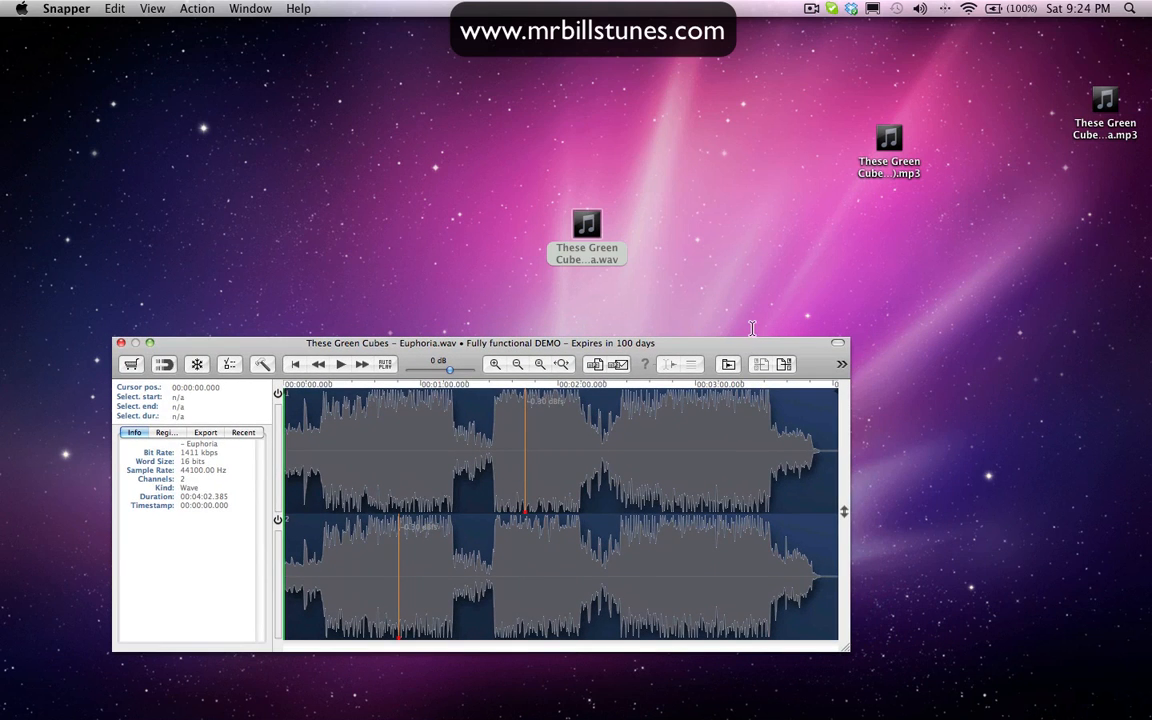
pyautogui.moveTo(880, 138); pyautogui.dragTo(742, 115)
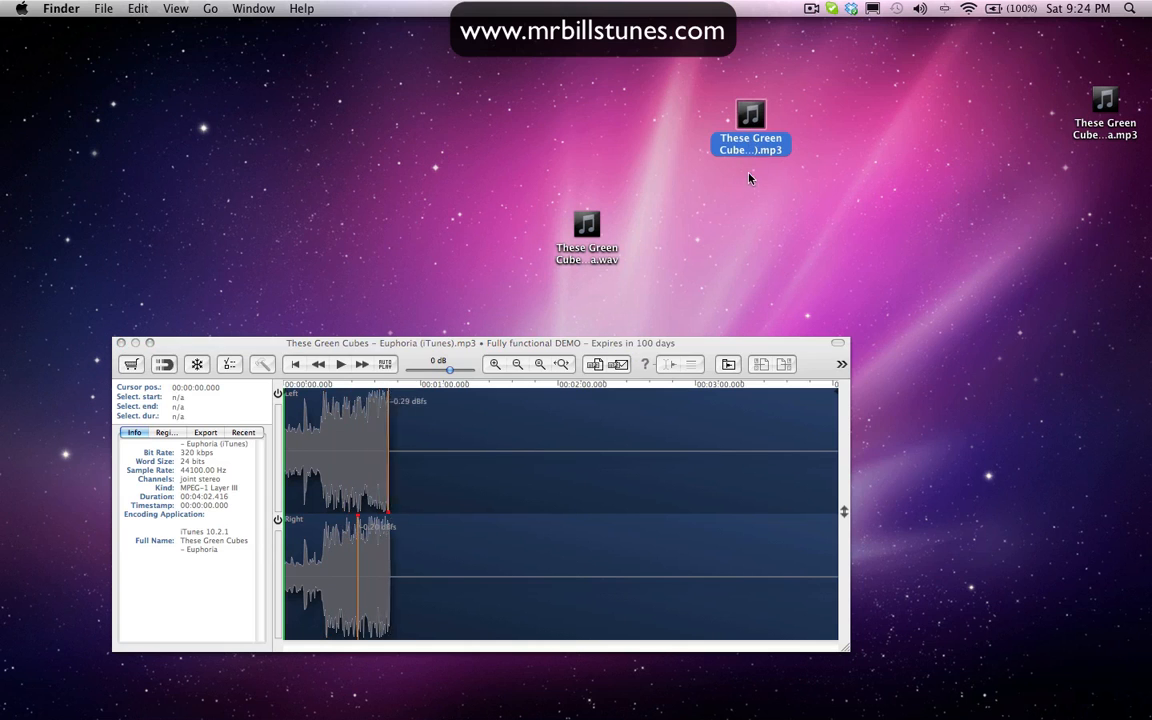
pyautogui.click(930, 185)
pyautogui.moveTo(1100, 106); pyautogui.dragTo(873, 125)
pyautogui.click(874, 154)
pyautogui.press('Right')
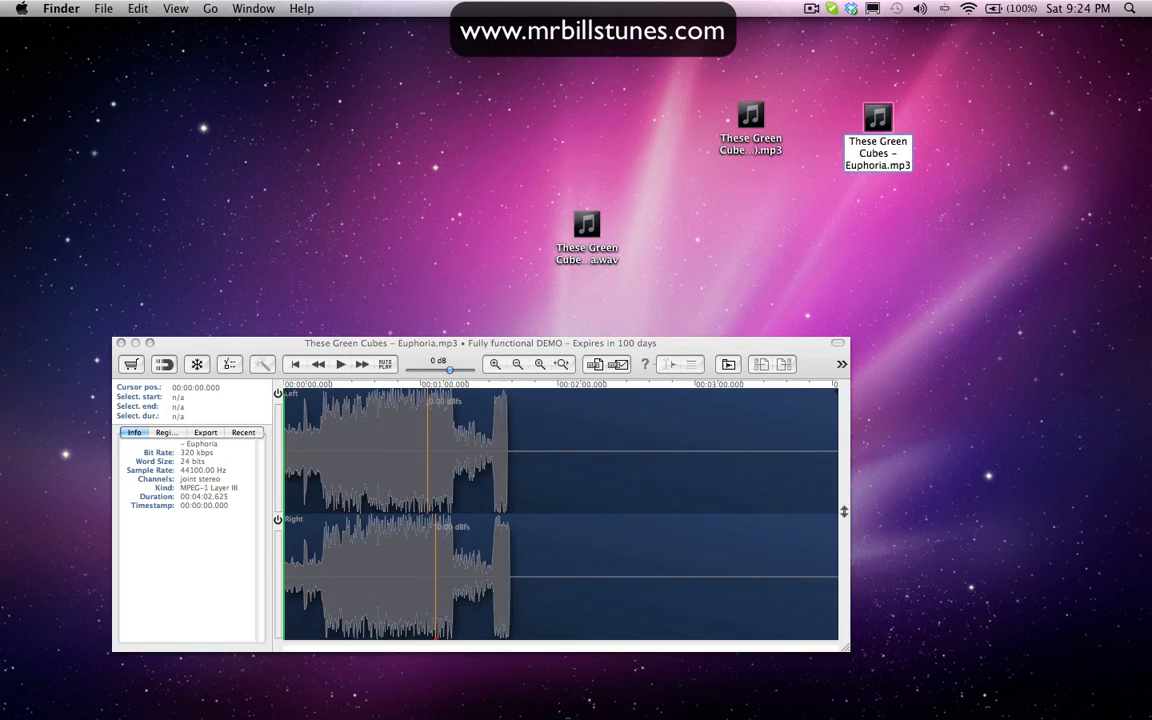
pyautogui.write('(LAME)')
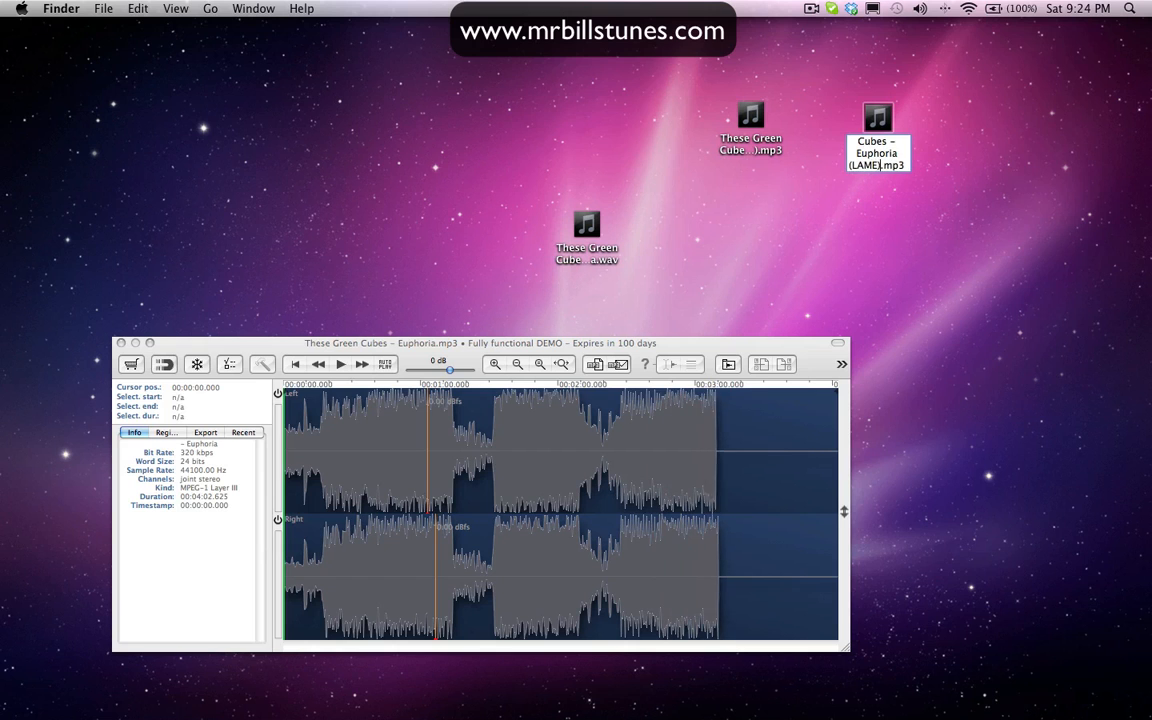
pyautogui.press('Return')
# - Tidy the two MP3 icons with Clean Up, check their file names, and close the Snapper window
pyautogui.moveTo(1036, 129); pyautogui.dragTo(767, 229)
pyautogui.rightClick(767, 229)
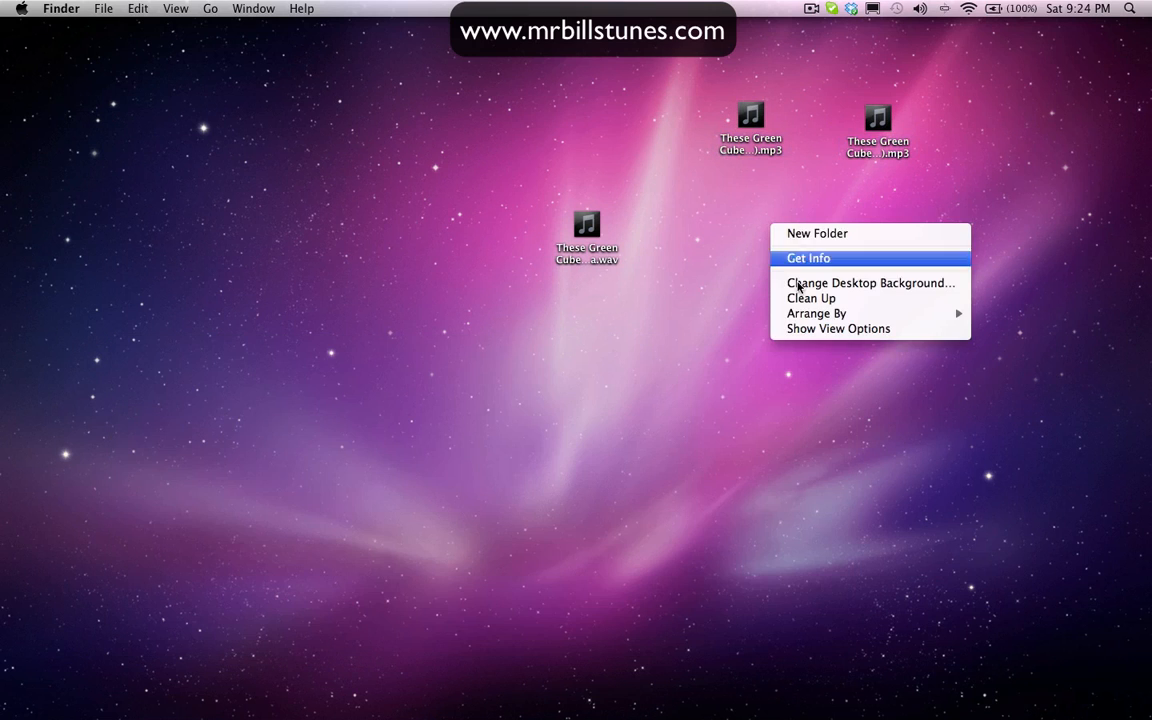
pyautogui.click(800, 296)
pyautogui.click(764, 129)
pyautogui.click(766, 130)
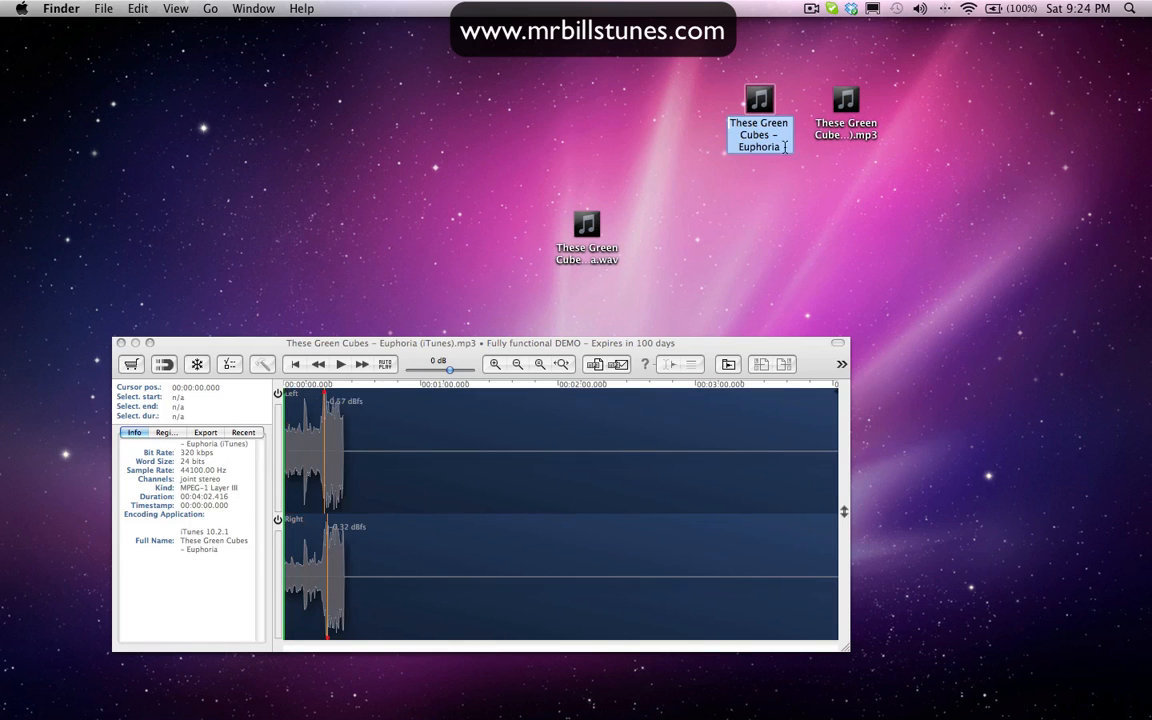
pyautogui.click(844, 128)
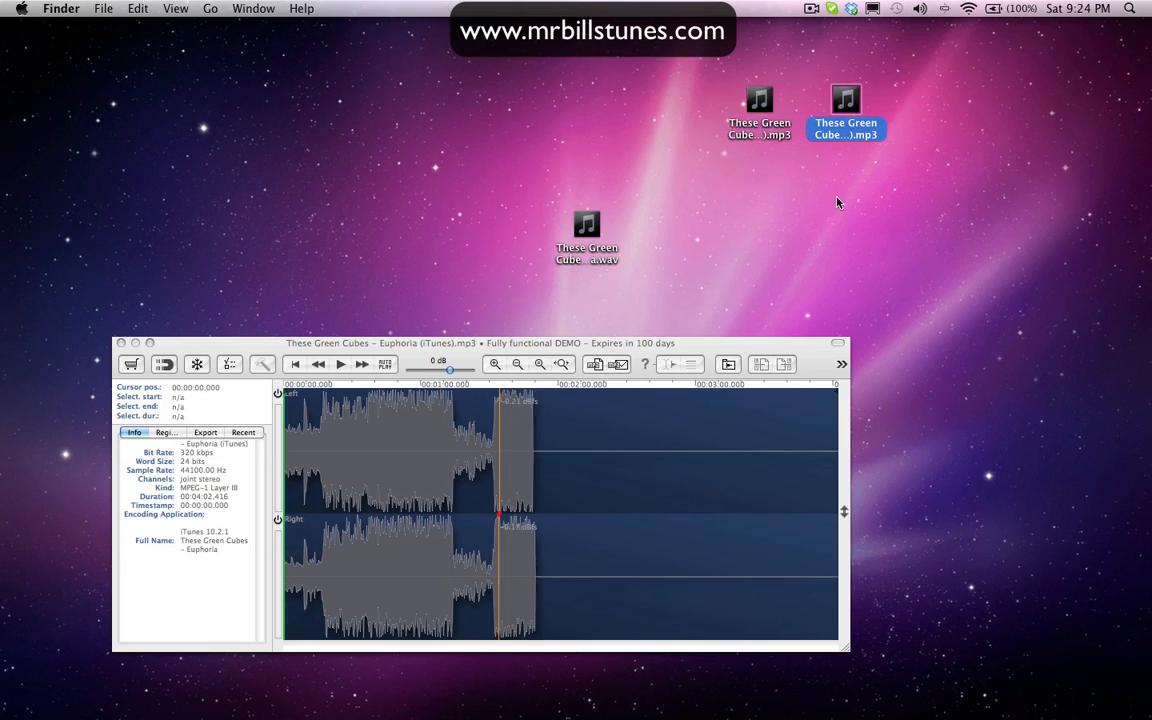
pyautogui.click(121, 343)
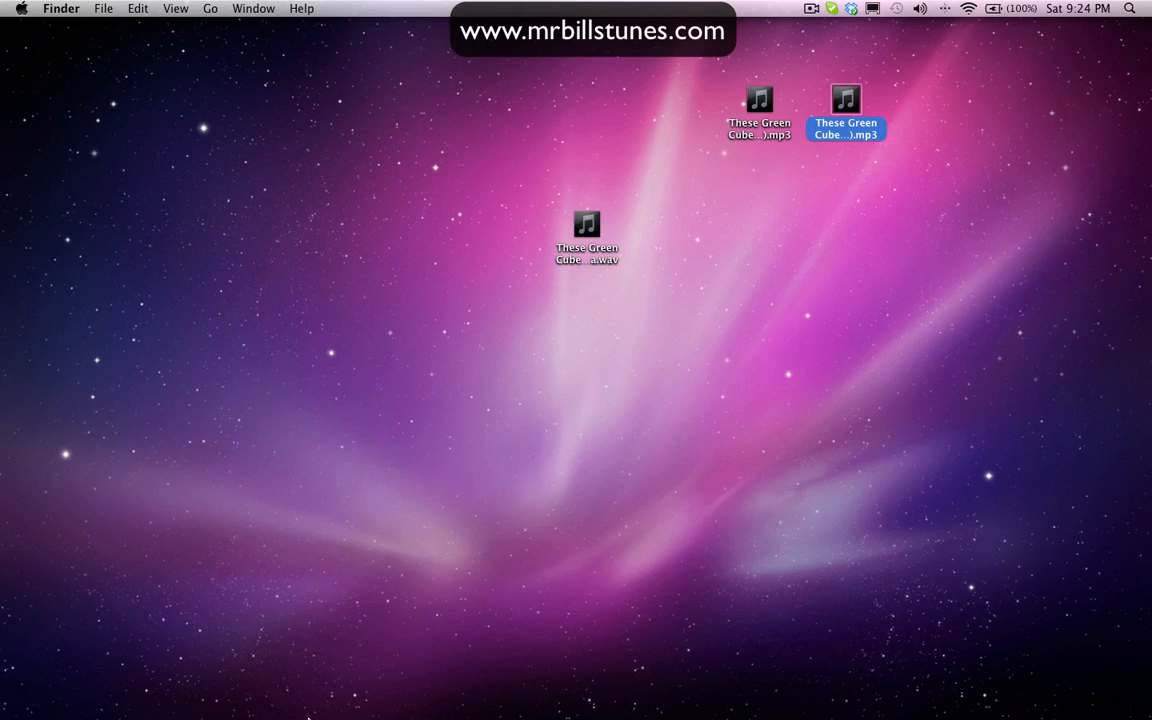
# - Switch to Ableton Live, place the LAME and iTunes MP3s on two separate audio tracks and enlarge the Live window
pyautogui.click(270, 697)
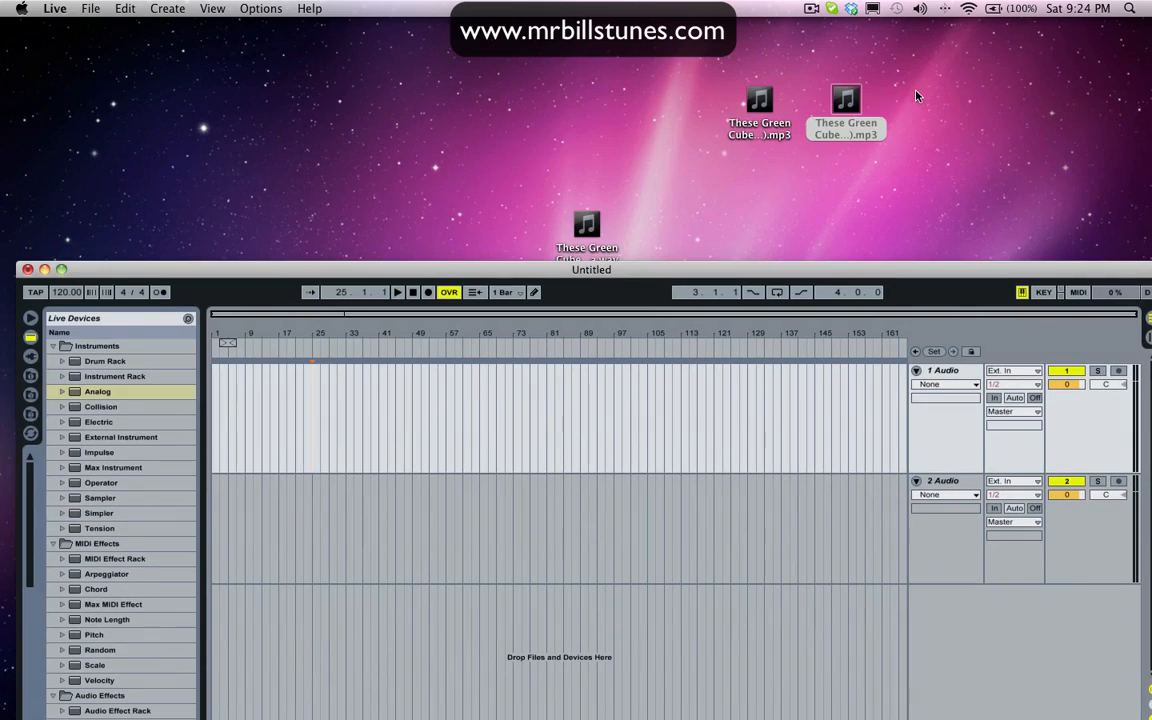
pyautogui.moveTo(916, 95); pyautogui.dragTo(390, 382)
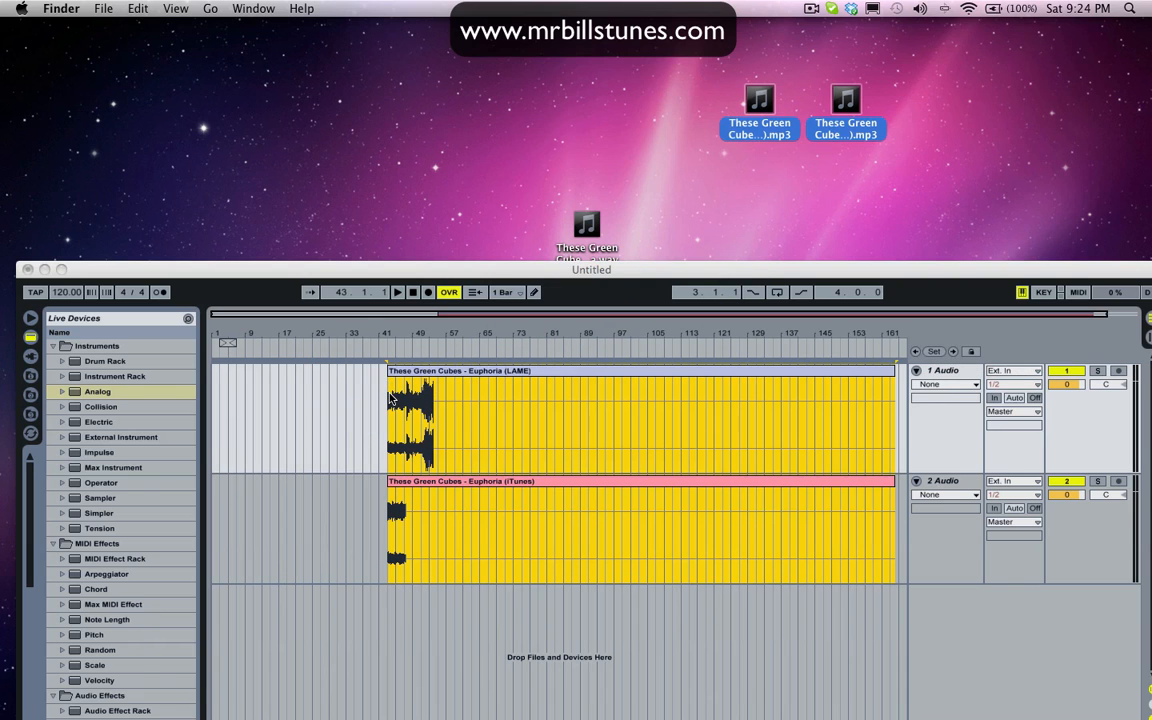
pyautogui.moveTo(421, 276); pyautogui.dragTo(401, 61)
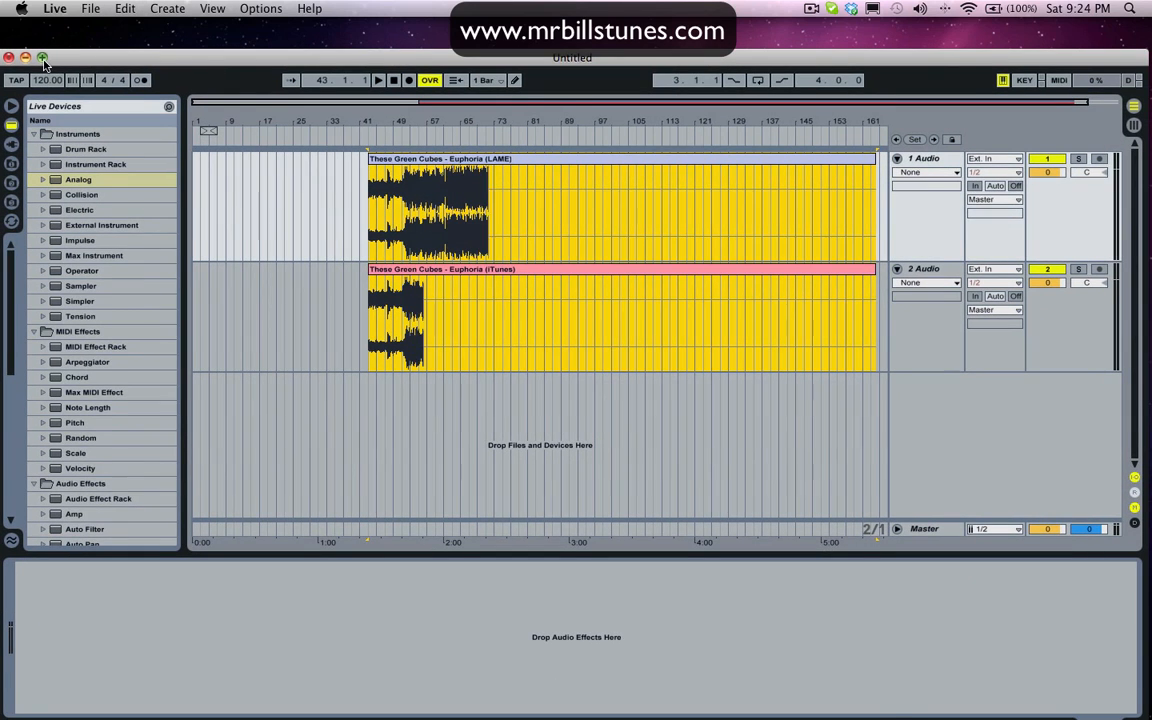
pyautogui.click(41, 56)
# - Turn the arrangement grid off and place the insert marker near the start of the LAME clip
pyautogui.click(522, 236)
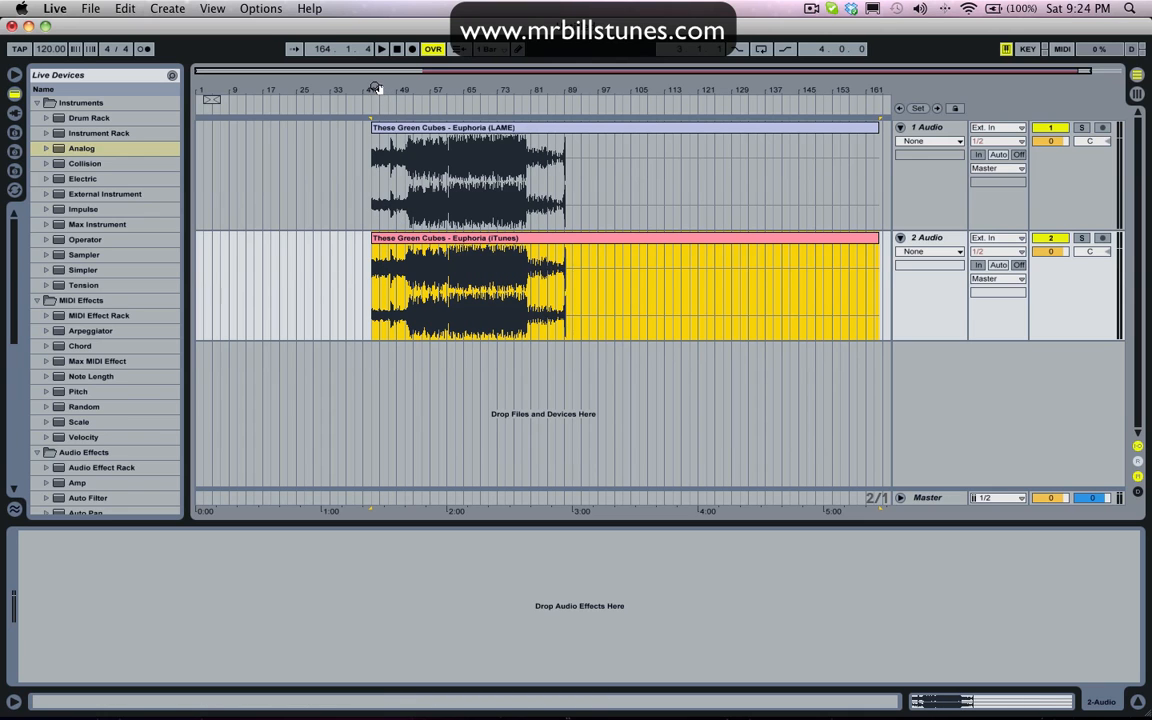
pyautogui.moveTo(376, 89); pyautogui.dragTo(380, 230)
pyautogui.moveTo(268, 92); pyautogui.dragTo(470, 92)
pyautogui.rightClick(649, 203)
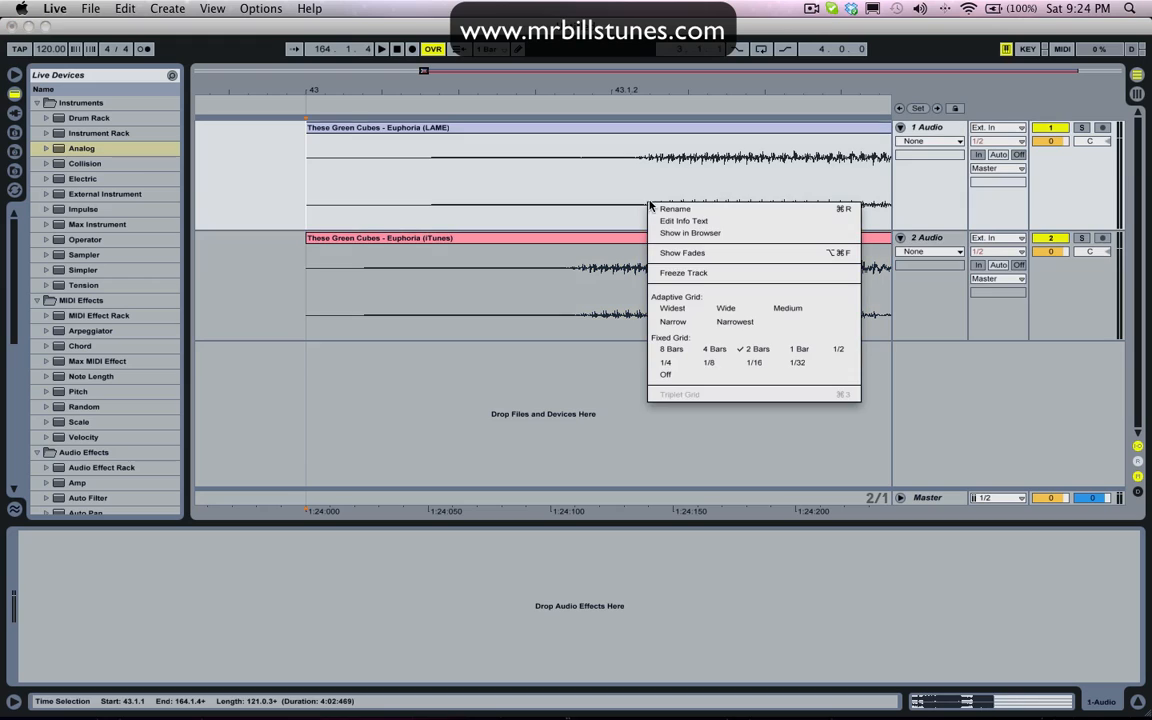
pyautogui.click(666, 374)
pyautogui.click(645, 174)
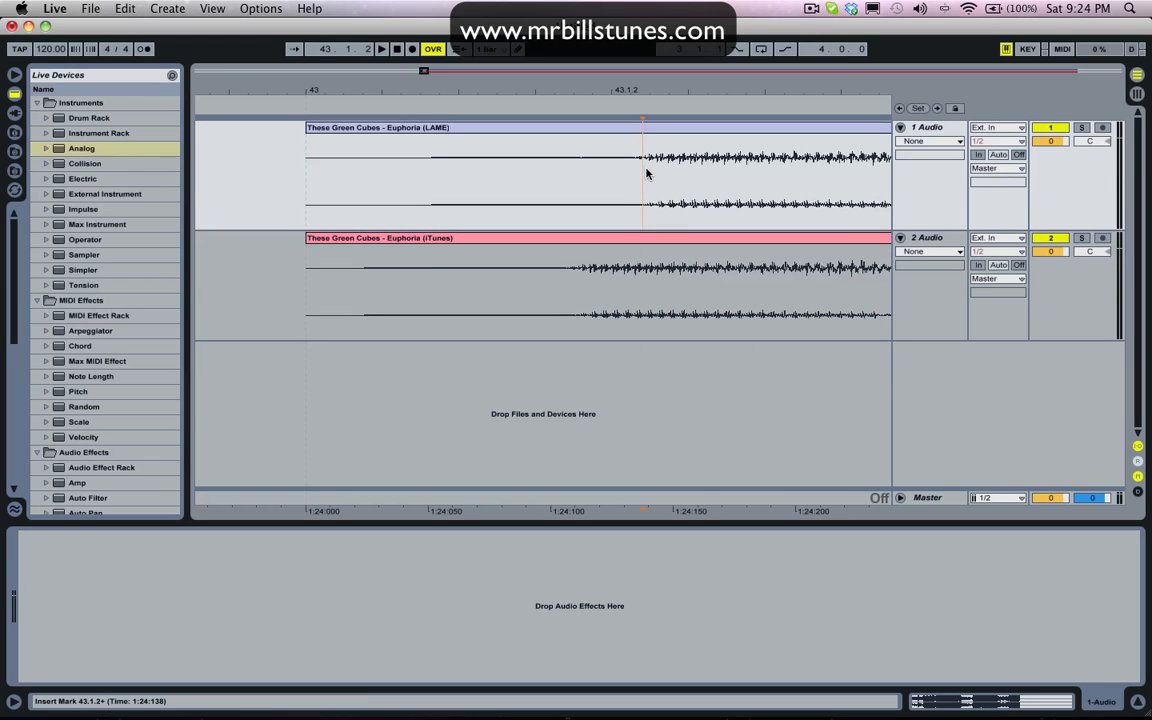
pyautogui.click(429, 170)
# - Examine the timing offset between the LAME and iTunes waveforms at their openings and at matching transients further in
pyautogui.moveTo(630, 93); pyautogui.dragTo(506, 175)
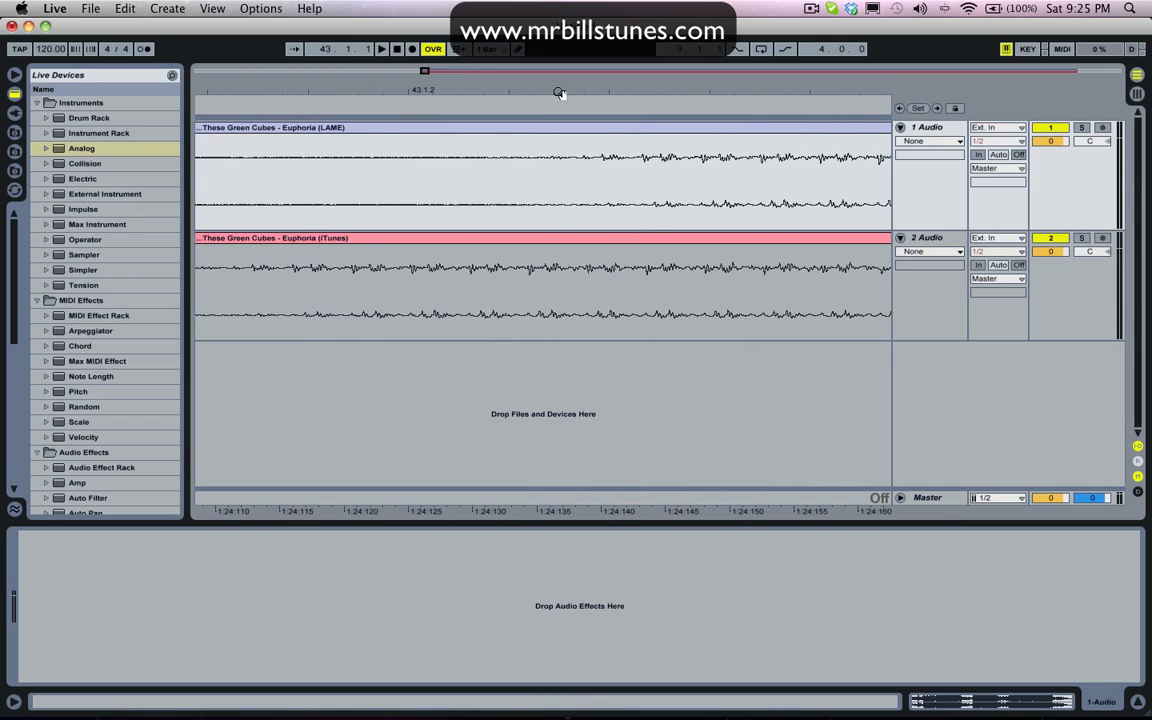
pyautogui.moveTo(560, 93); pyautogui.dragTo(605, 93)
pyautogui.moveTo(624, 163); pyautogui.dragTo(282, 165)
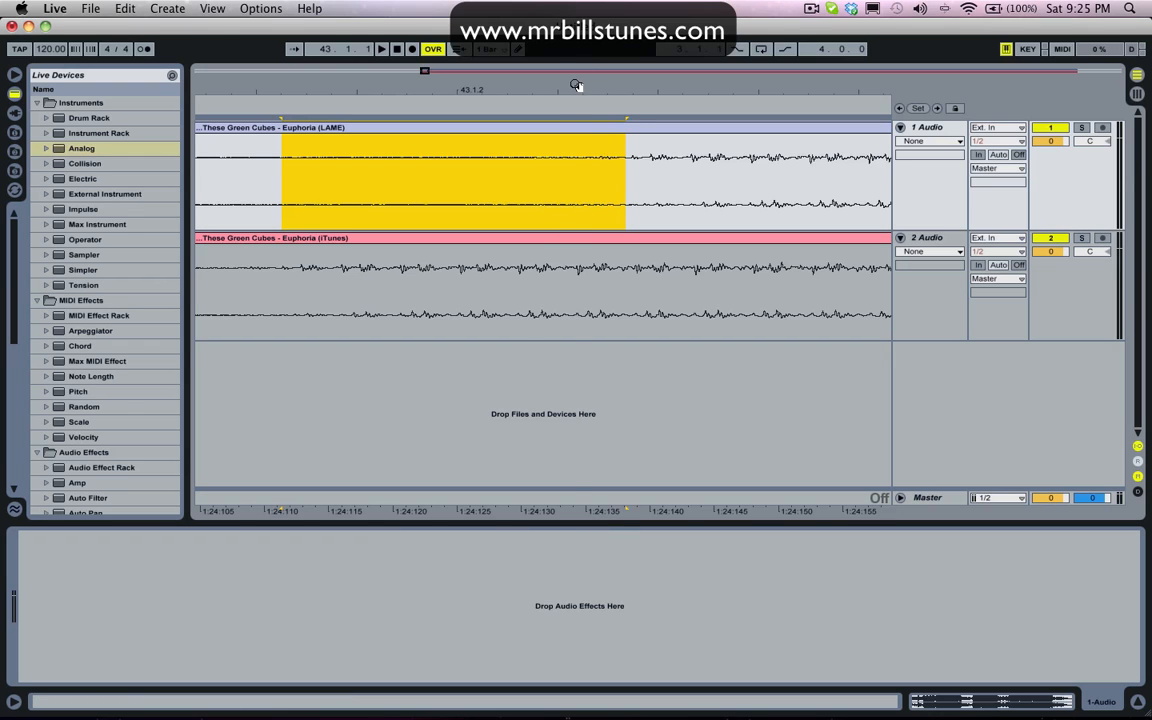
pyautogui.moveTo(576, 85)
pyautogui.mouseDown()
pyautogui.moveTo(576, 100)
pyautogui.moveTo(576, 30)
pyautogui.moveTo(575, 85)
pyautogui.mouseUp()
pyautogui.moveTo(705, 87); pyautogui.dragTo(705, 135)
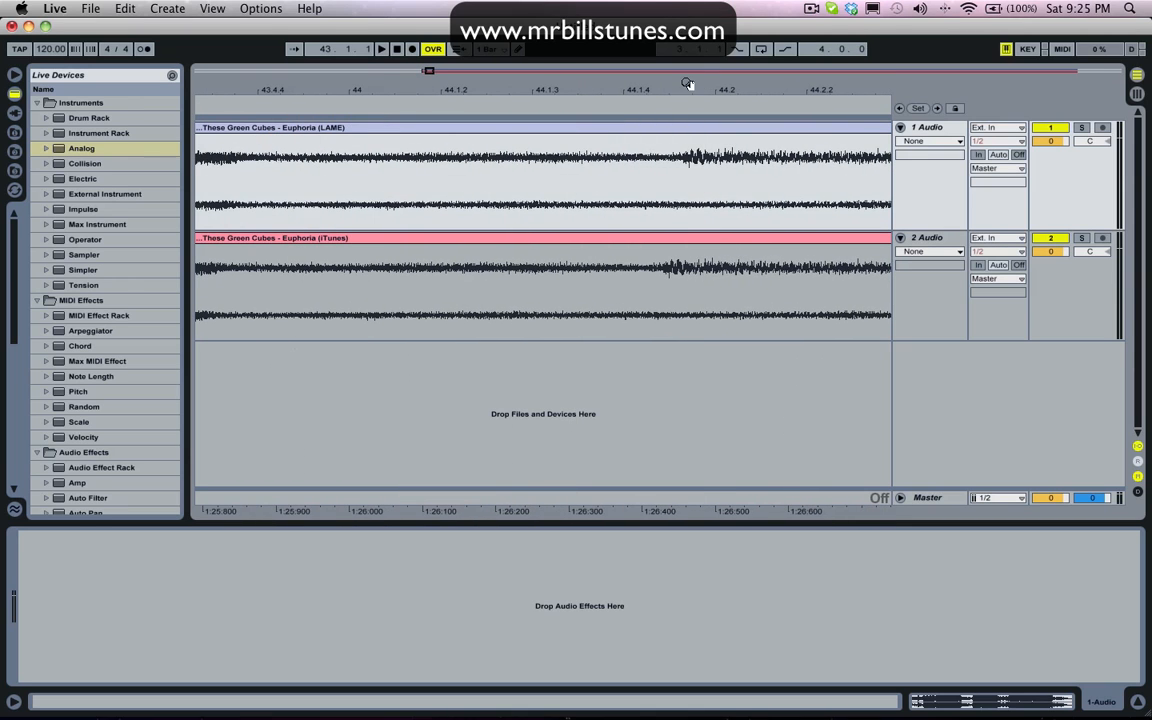
pyautogui.moveTo(672, 90); pyautogui.dragTo(676, 20)
pyautogui.moveTo(404, 87)
pyautogui.mouseDown()
pyautogui.moveTo(398, 145)
pyautogui.moveTo(418, 96)
pyautogui.mouseUp()
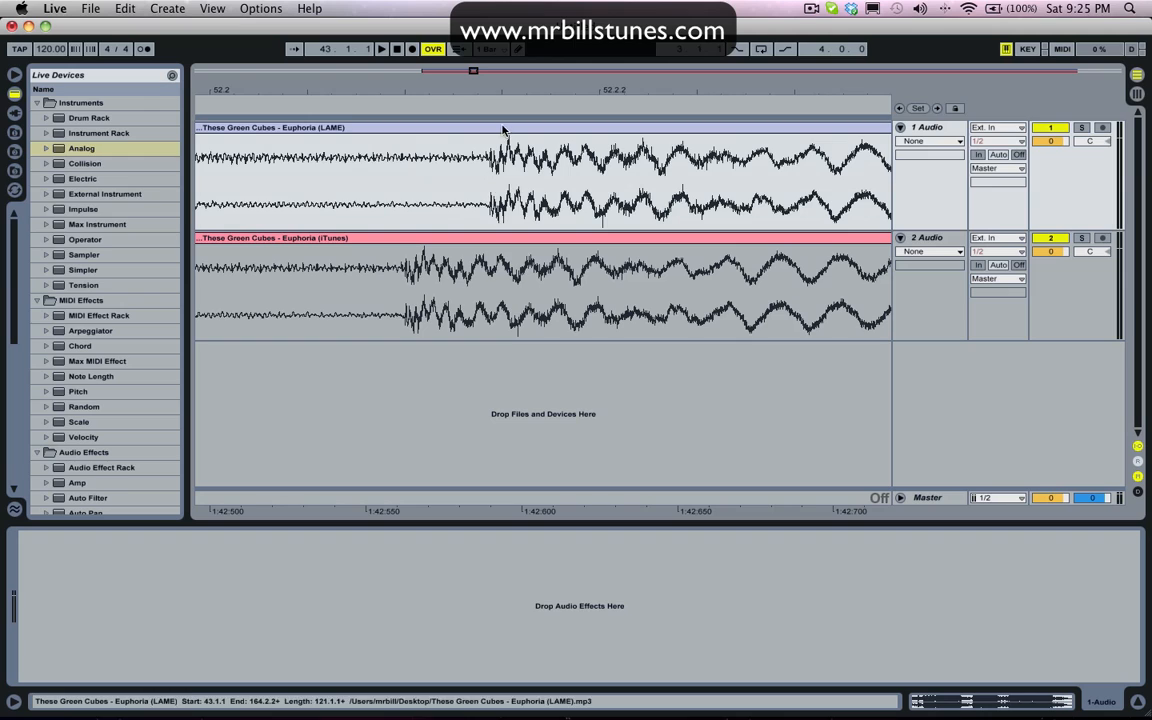
# - Shift the LAME clip earlier so its transient lines up with the same transient in the iTunes clip
pyautogui.moveTo(501, 129); pyautogui.dragTo(409, 136)
pyautogui.press('+')
pyautogui.moveTo(346, 84); pyautogui.dragTo(463, 91)
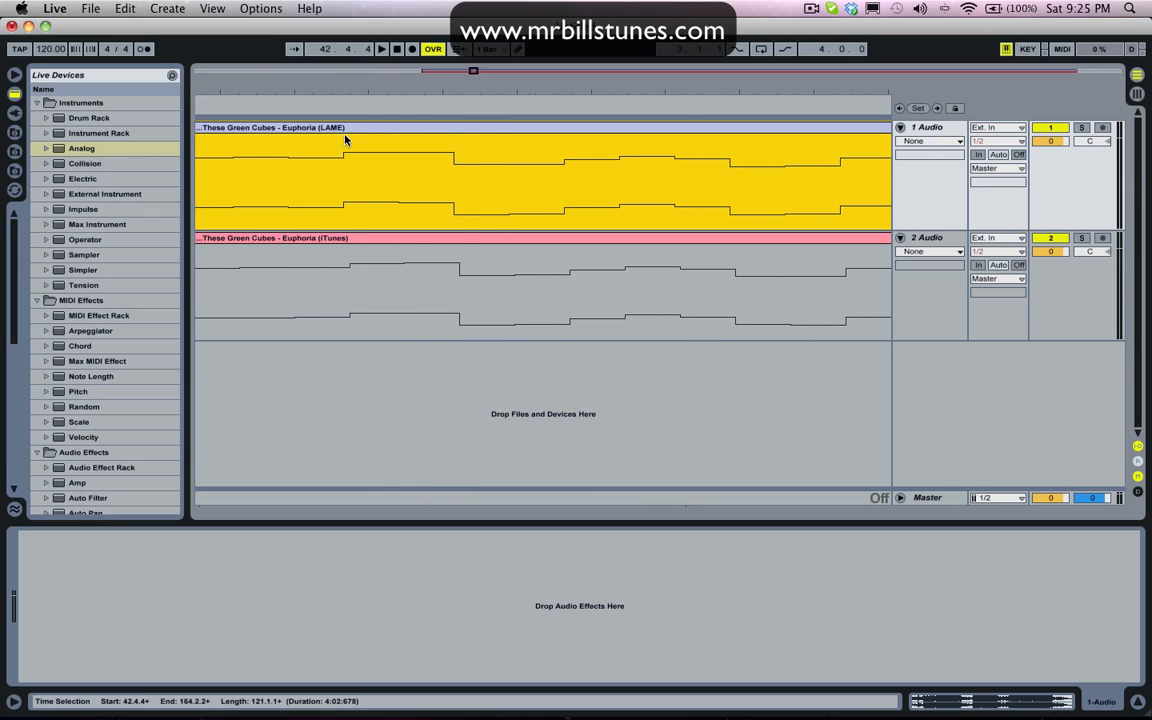
# - Keep the grid off and place the insert marker at the LAME waveform's upward jump at sample level
pyautogui.moveTo(340, 88); pyautogui.dragTo(396, 94)
pyautogui.rightClick(402, 188)
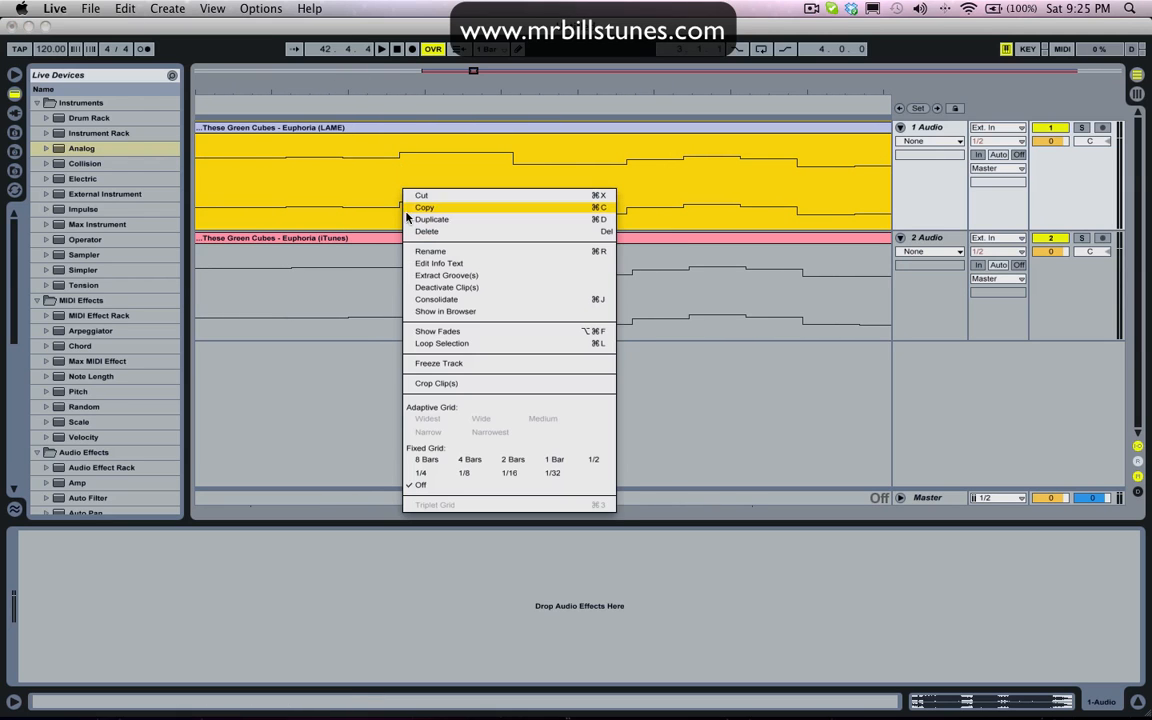
pyautogui.click(437, 488)
pyautogui.click(399, 184)
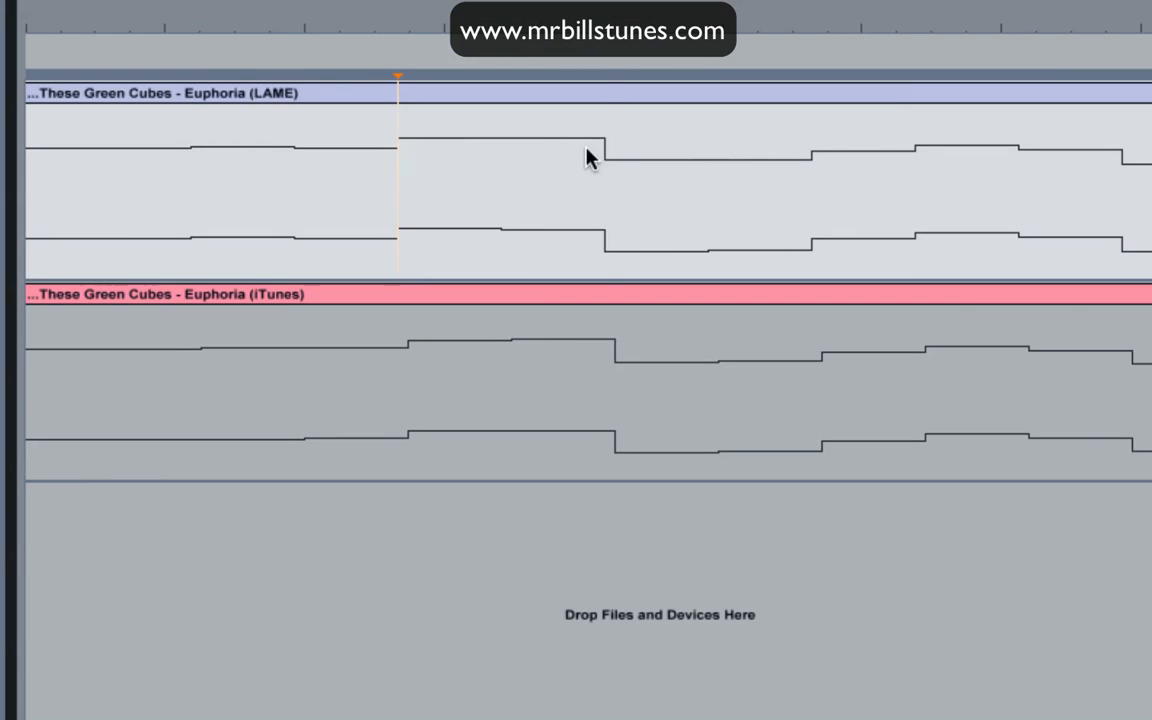
# - Compare the upward jump in the LAME and iTunes waveforms by switching the insert marker between the two tracks
pyautogui.click(601, 147)
pyautogui.click(604, 146)
pyautogui.click(400, 157)
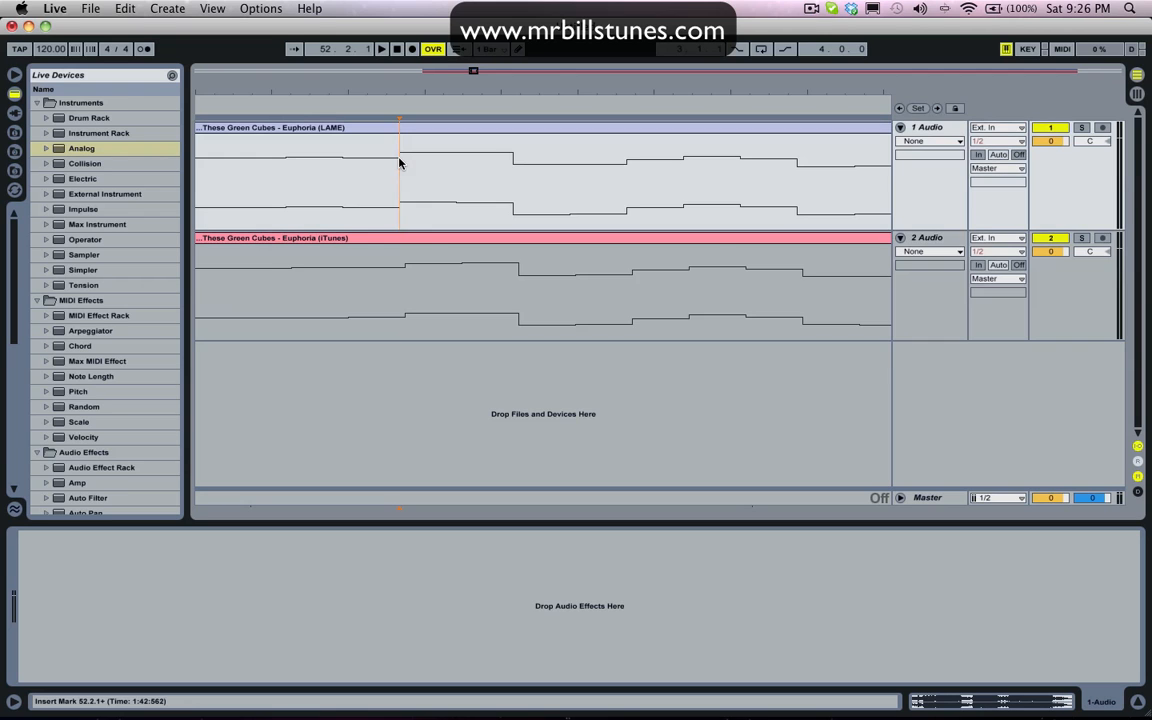
pyautogui.press('Down')
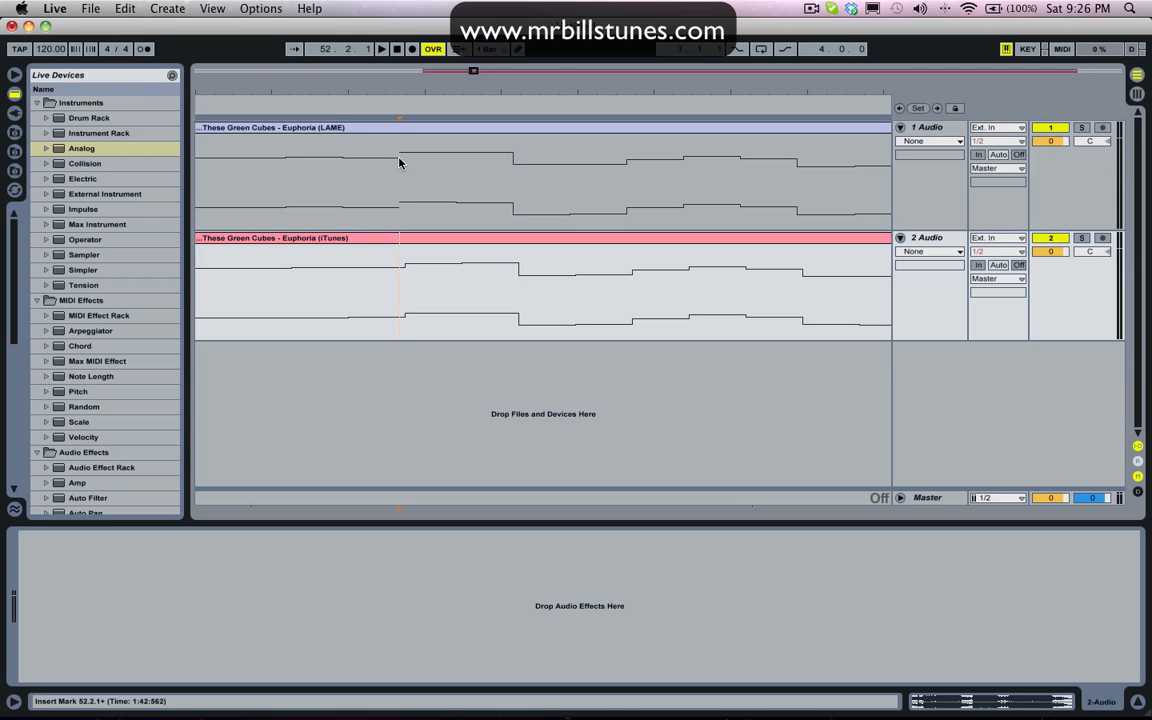
pyautogui.press('Up')
pyautogui.press('Down')
pyautogui.press('Up')
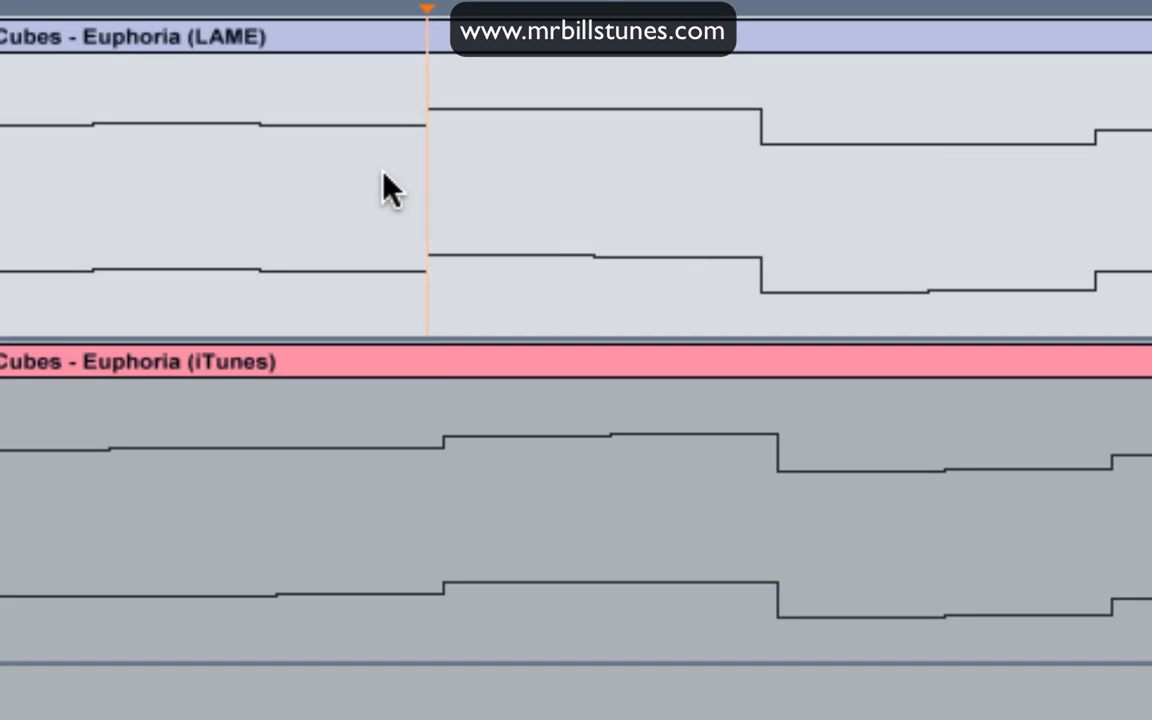
pyautogui.press('Down')
pyautogui.press('Up')
pyautogui.press('Down')
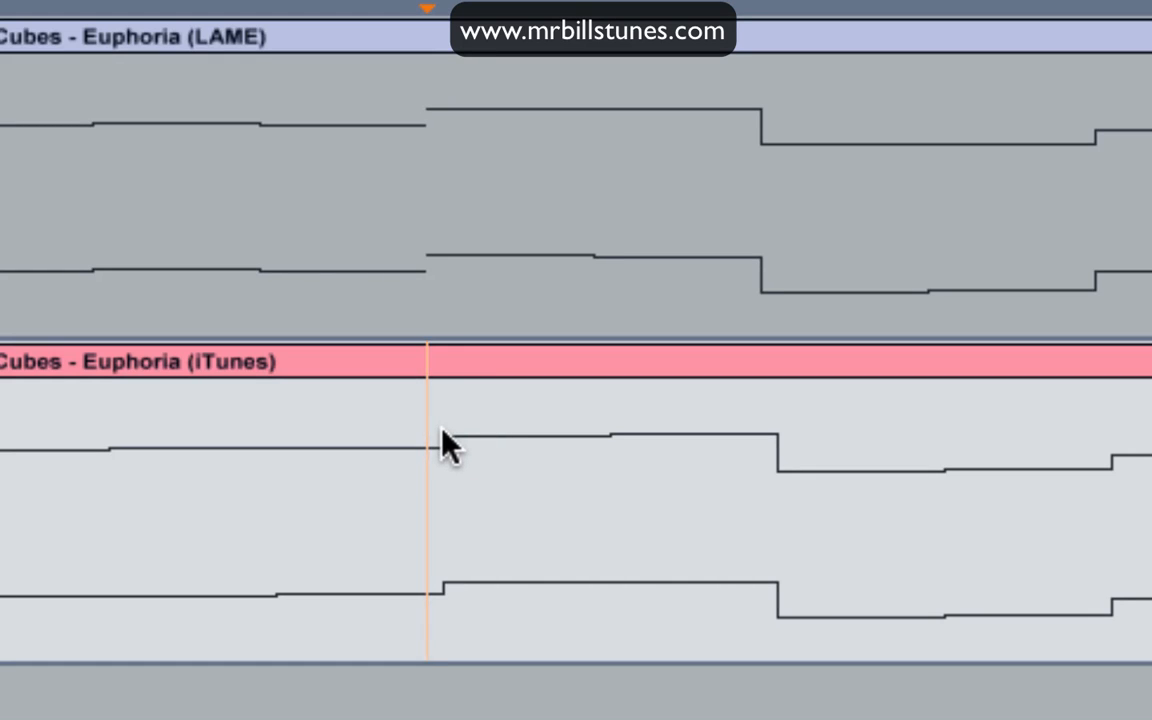
# - Nudge the iTunes clip earlier until its upward jump lines up with the same jump in the LAME clip
pyautogui.moveTo(466, 395); pyautogui.dragTo(458, 390)
pyautogui.click(427, 294)
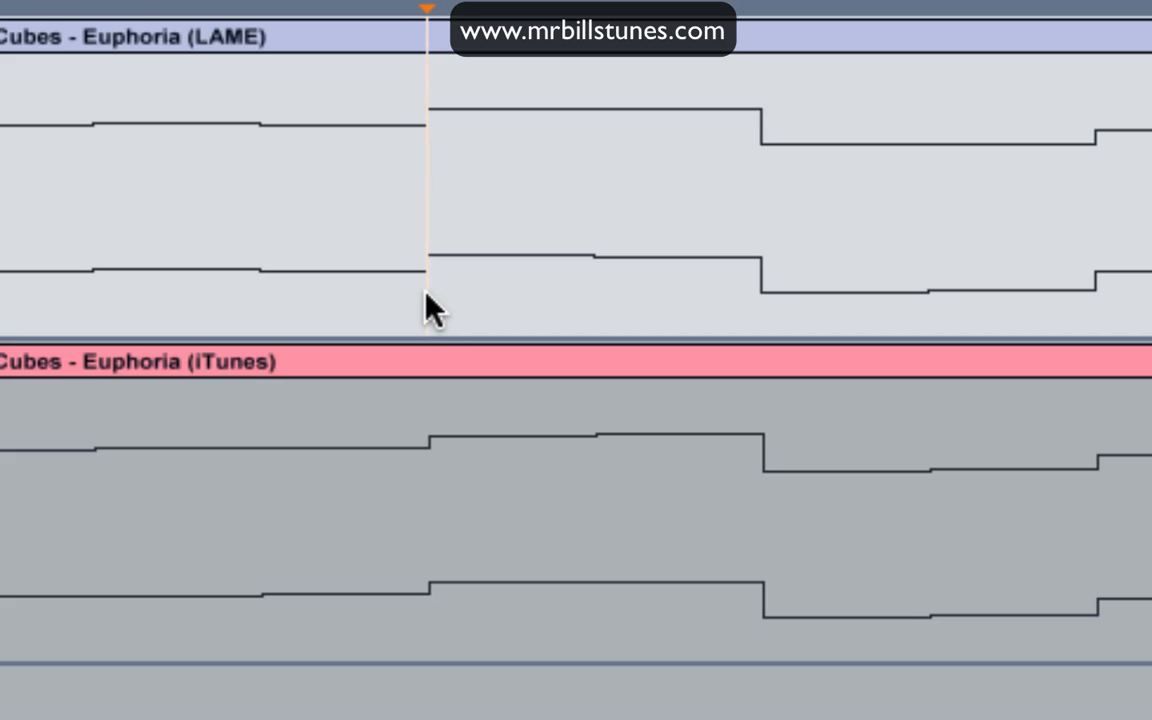
pyautogui.press('Down')
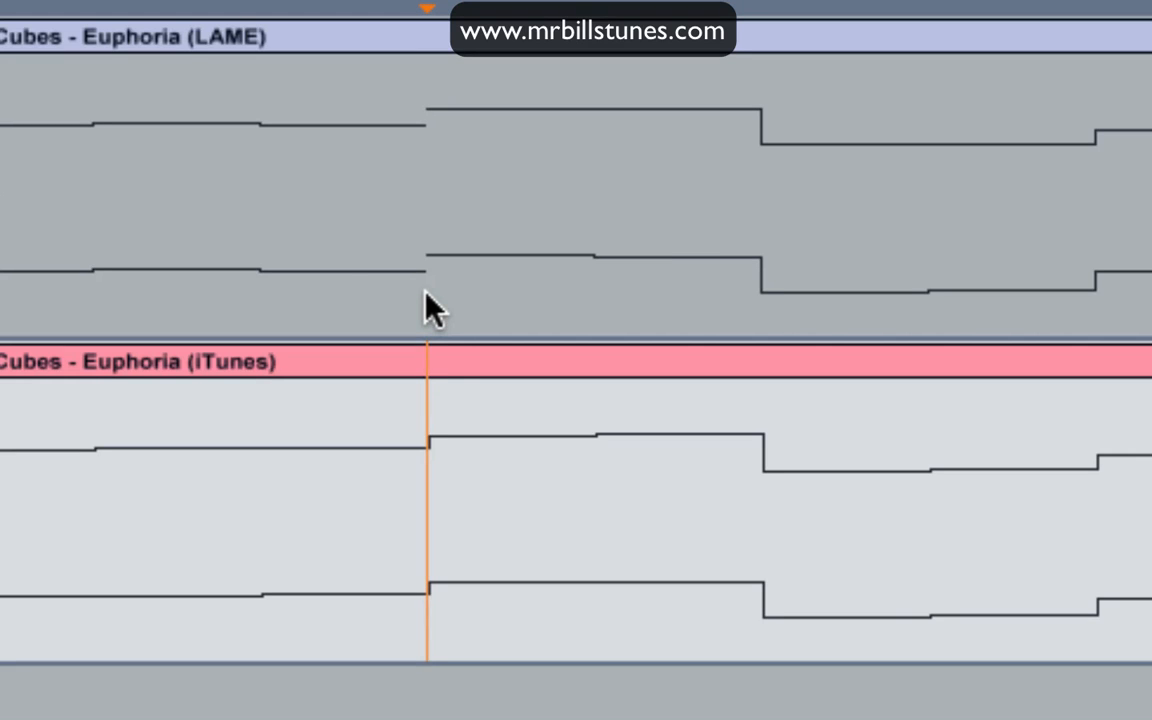
pyautogui.click(452, 365)
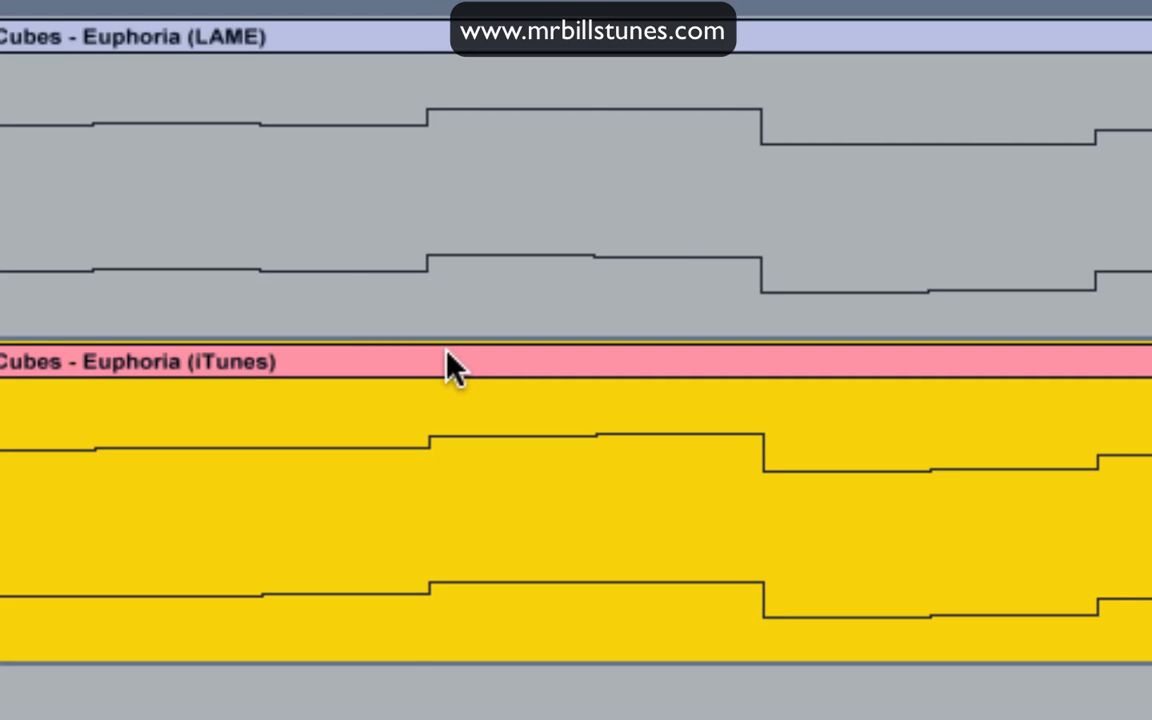
pyautogui.moveTo(440, 352); pyautogui.dragTo(446, 352)
# - Check the alignment of the upward jump by moving the insert marker back and forth between the LAME and iTunes tracks
pyautogui.click(430, 300)
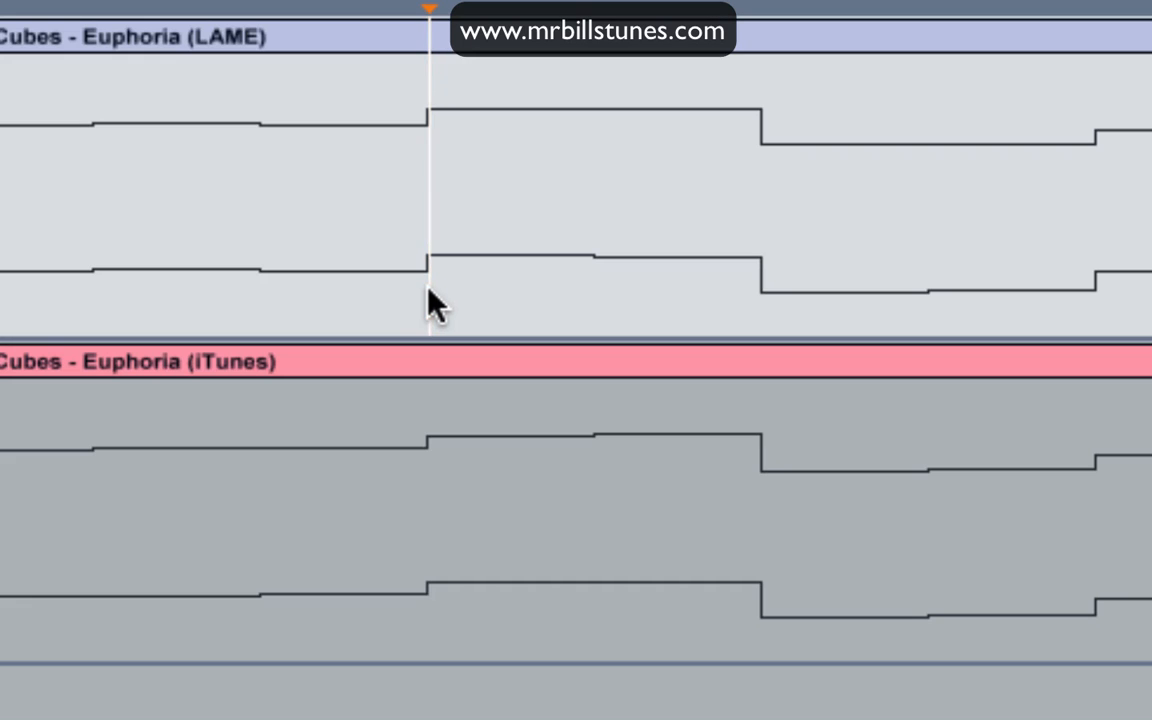
pyautogui.press('Down')
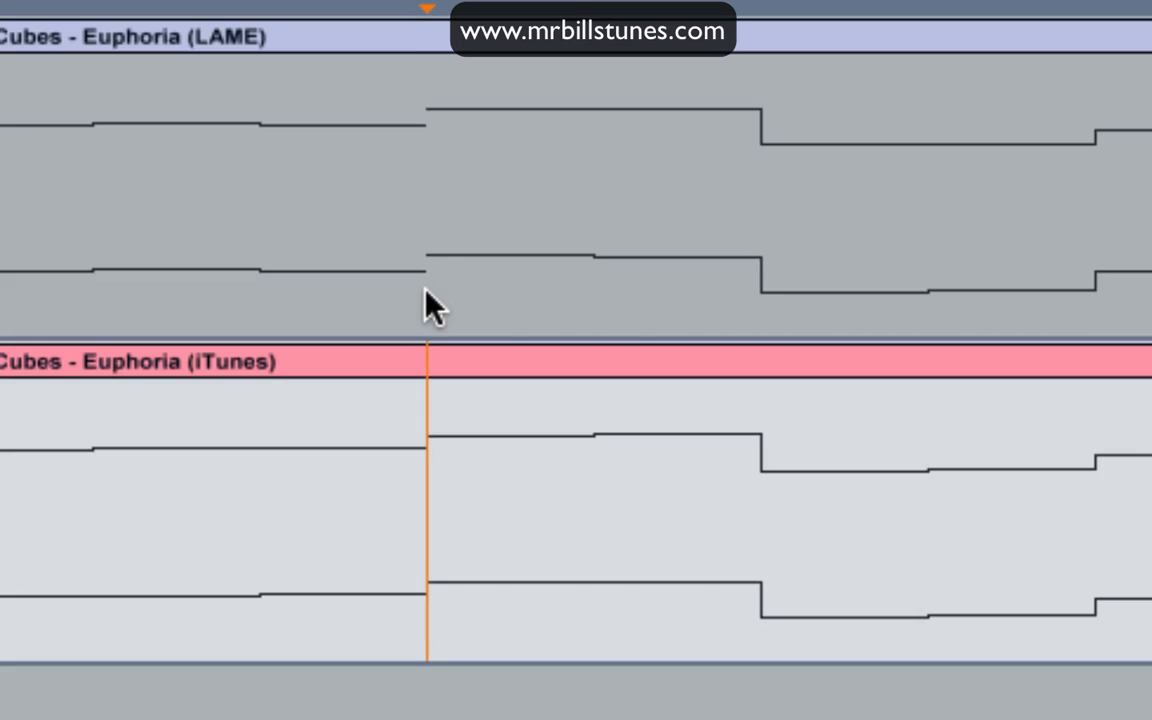
pyautogui.press('Up')
pyautogui.press('Down')
pyautogui.press('Up')
pyautogui.press('Down')
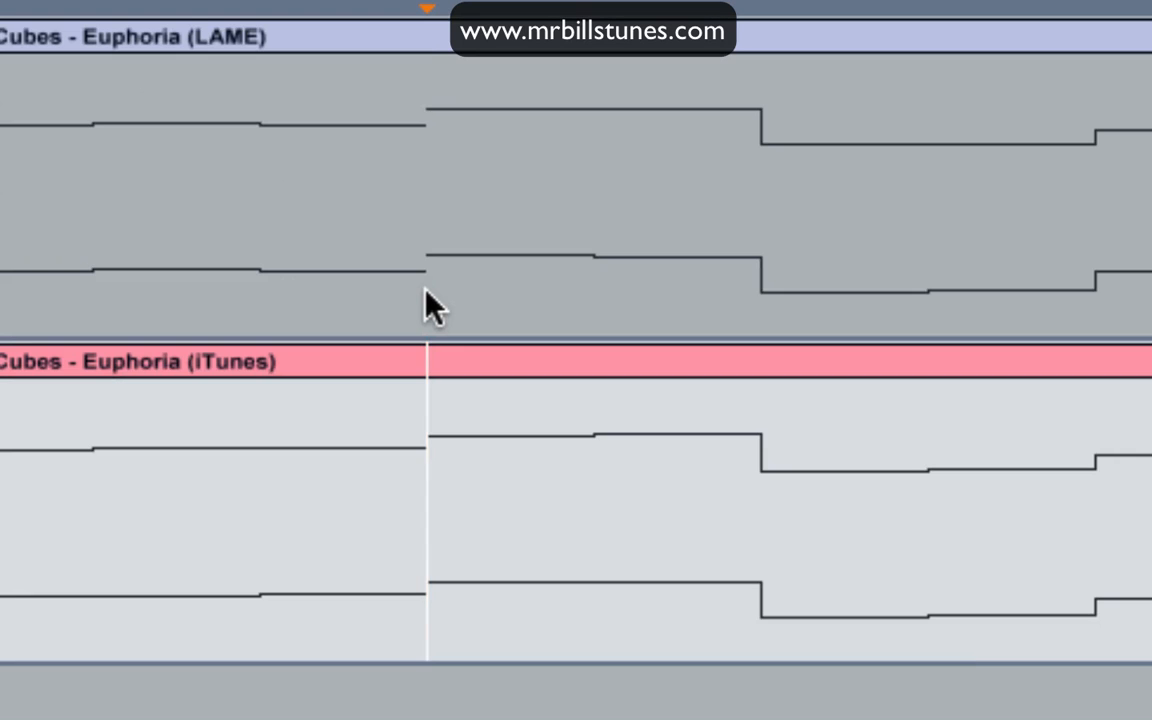
pyautogui.press('Up')
pyautogui.press('Down')
pyautogui.press('Up')
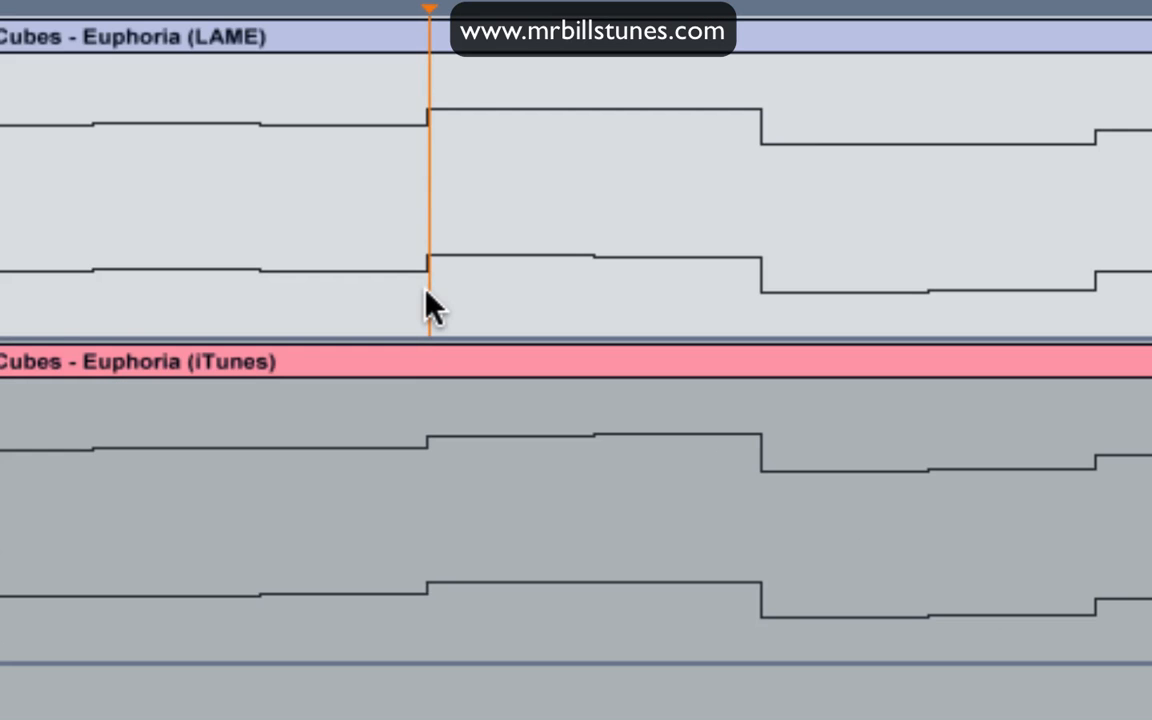
# - Check the alignment of the following downward jump across the LAME and iTunes tracks
pyautogui.click(795, 181)
pyautogui.click(764, 173)
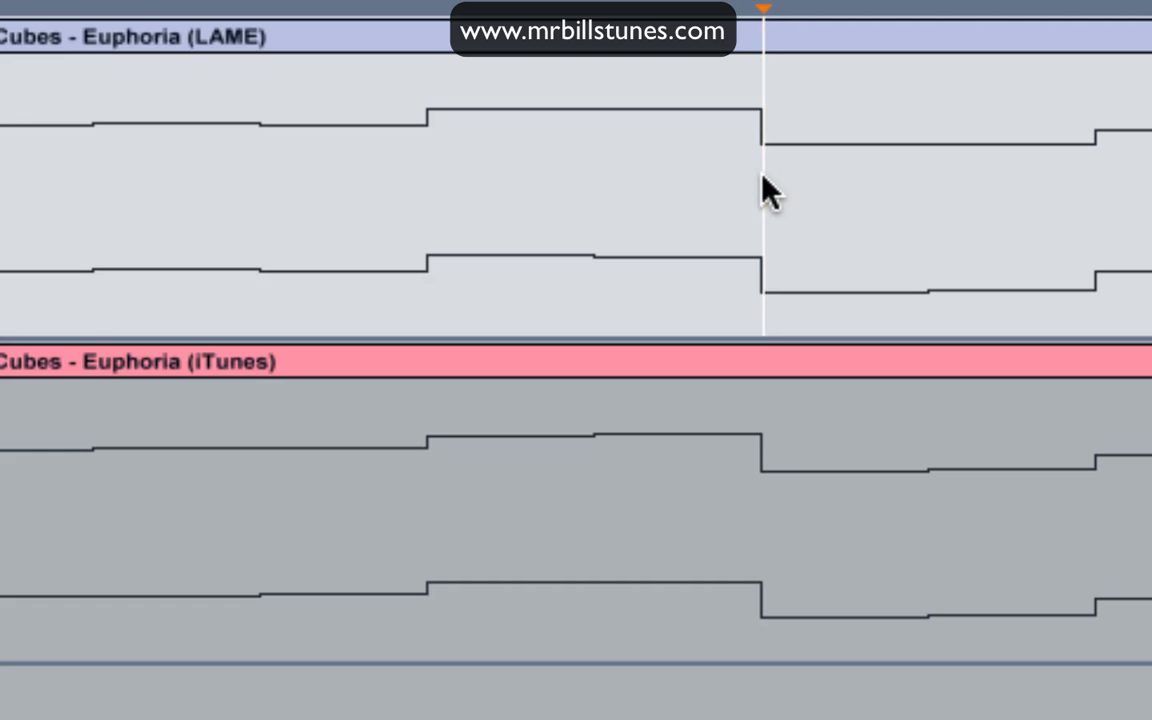
pyautogui.press('Down')
pyautogui.press('Up')
pyautogui.press('Down')
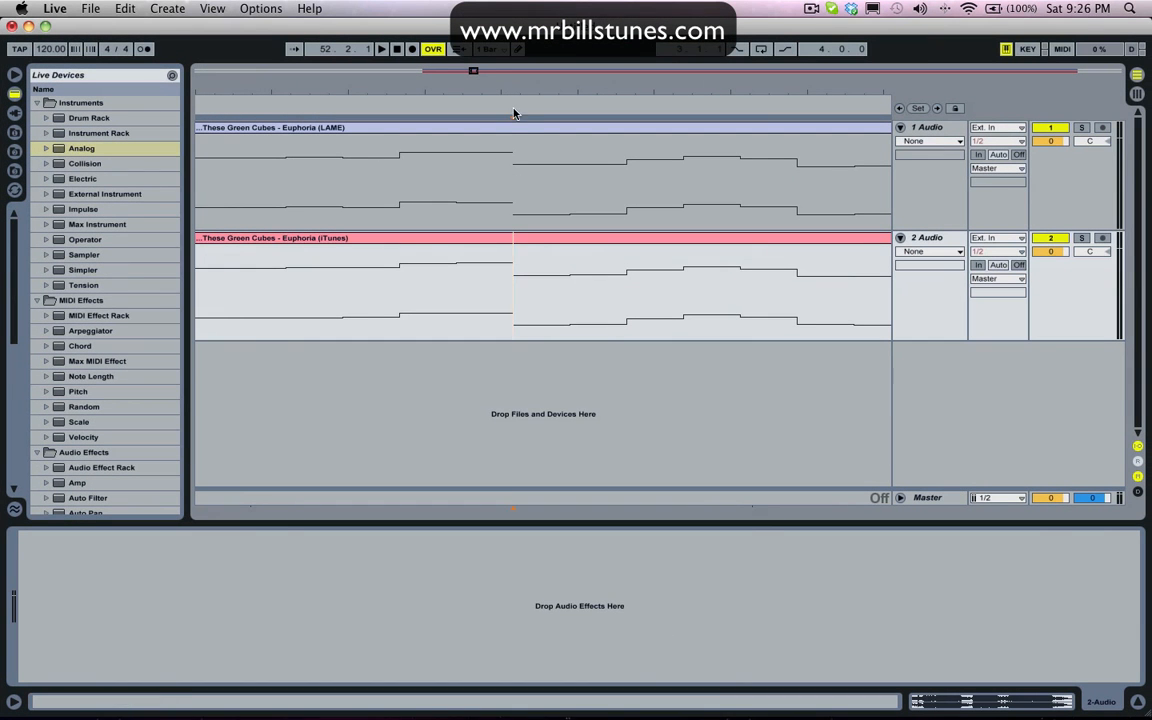
# - Select both audio tracks and lower their volume to -12 dB
pyautogui.moveTo(518, 88); pyautogui.dragTo(524, 50)
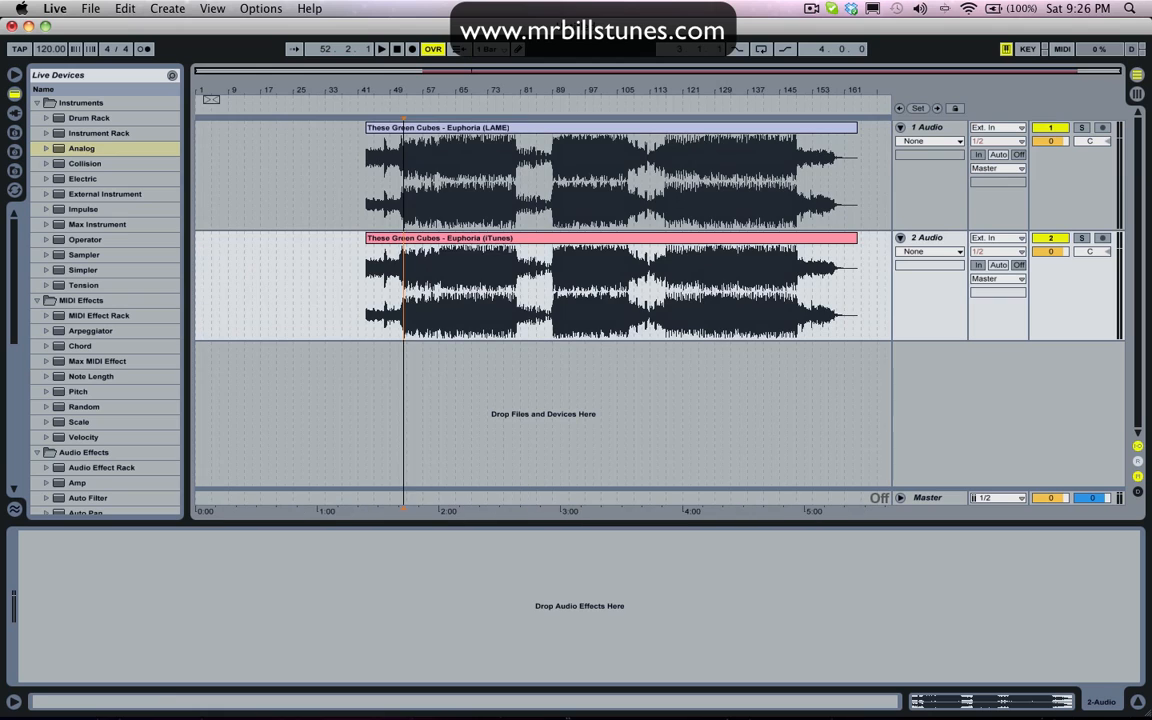
pyautogui.moveTo(578, 92); pyautogui.dragTo(496, 114)
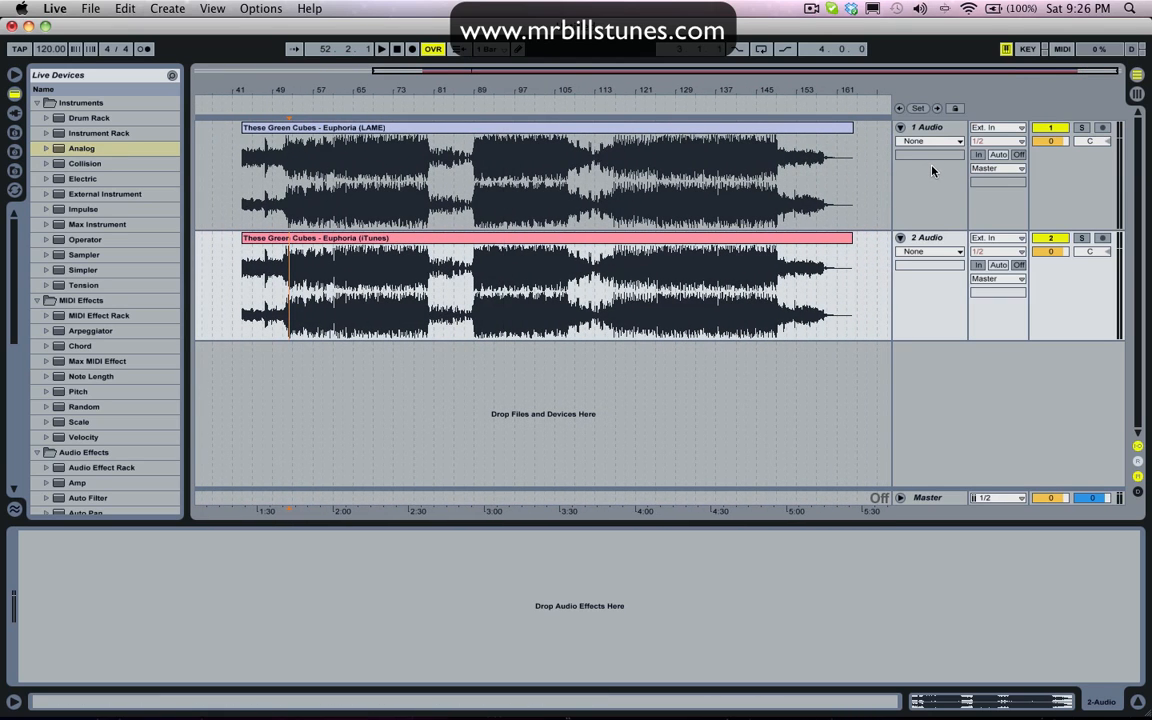
pyautogui.scroll(-10, 82, 410)
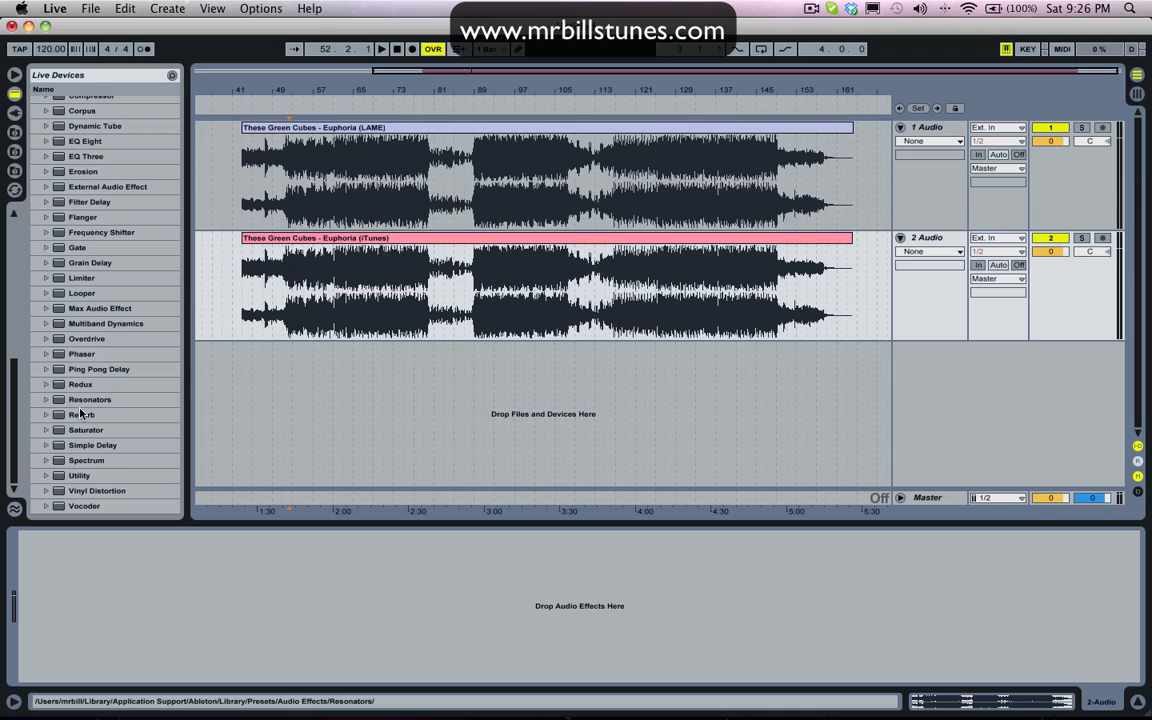
pyautogui.click(378, 240)
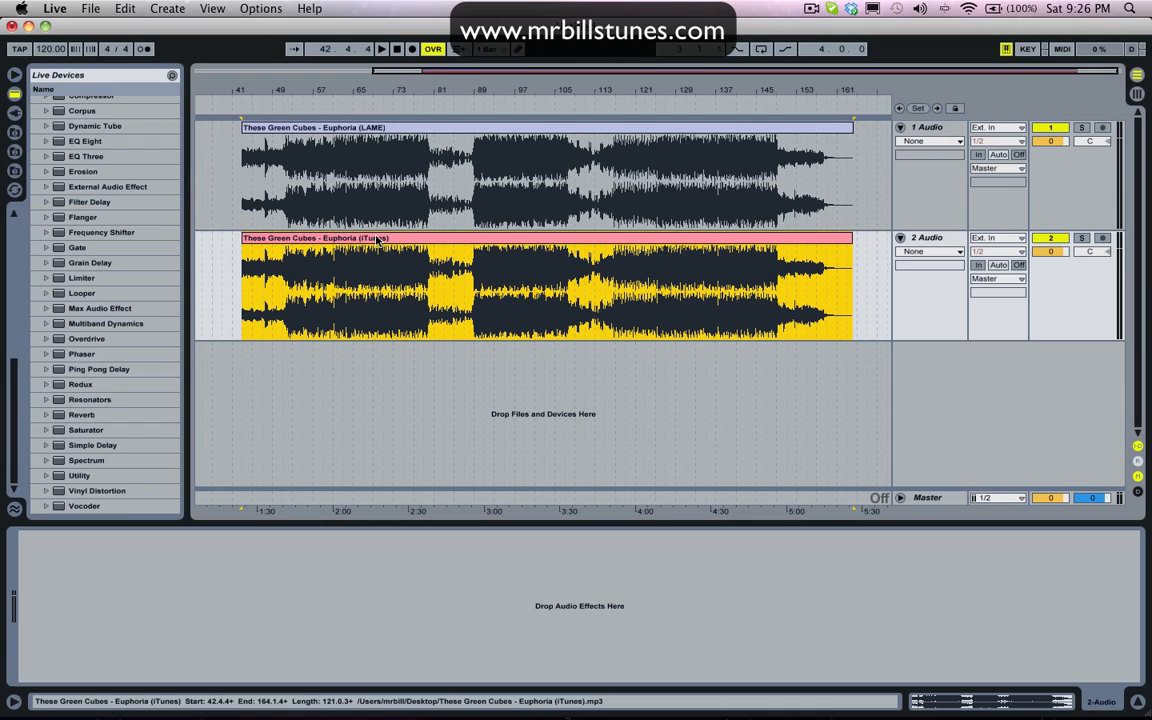
pyautogui.keyDown('shift'); pyautogui.click(940, 131); pyautogui.keyUp('shift')
pyautogui.press('a')
pyautogui.moveTo(1050, 140); pyautogui.dragTo(1050, 176)
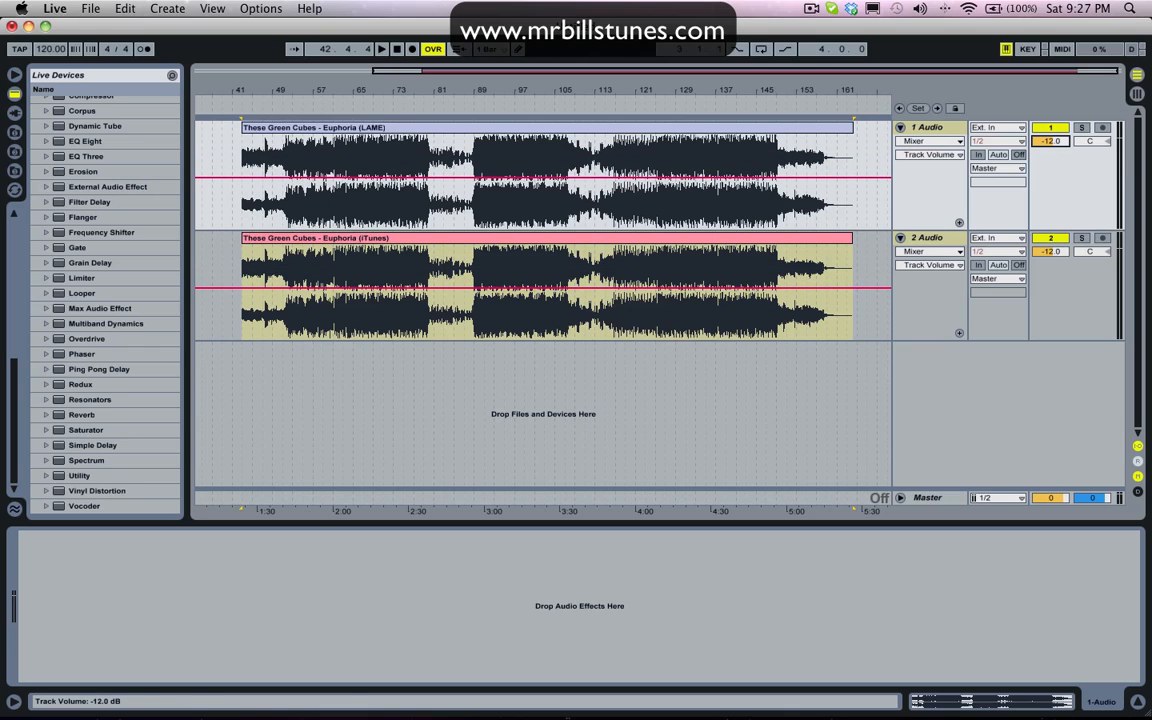
# - Set the arrangement to a fixed 2 Bars grid and play both clips together from bar 69
pyautogui.rightClick(338, 162)
pyautogui.click(374, 210)
pyautogui.rightClick(374, 210)
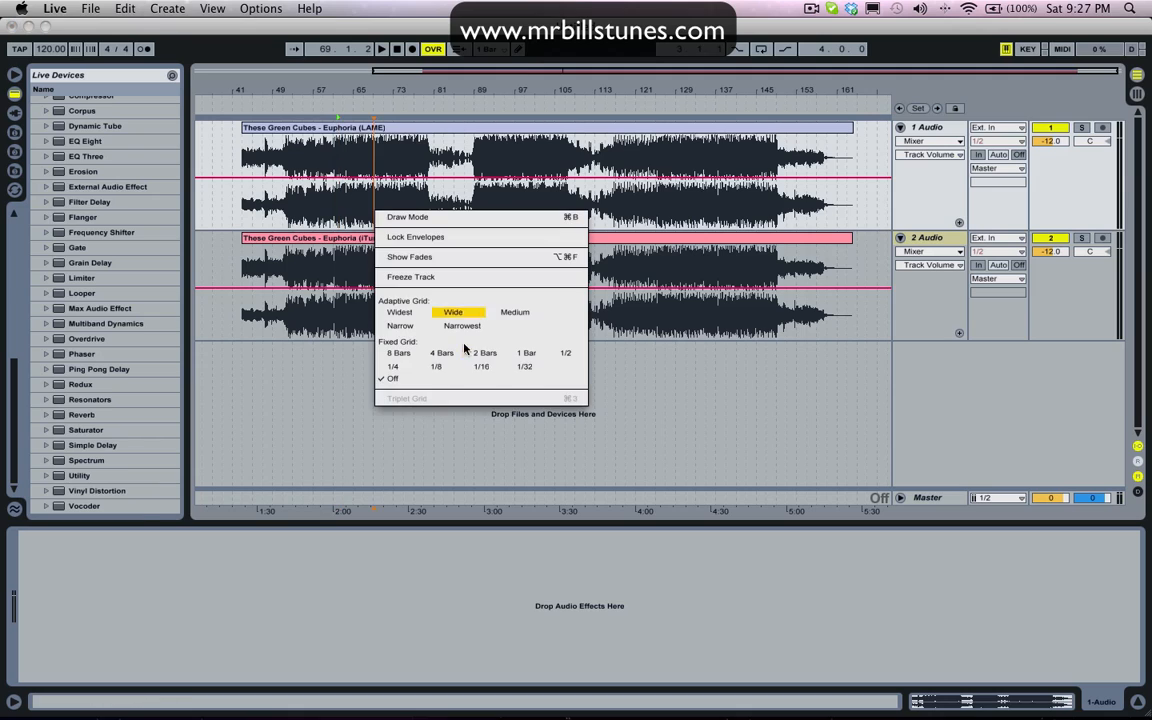
pyautogui.click(489, 369)
pyautogui.rightClick(411, 210)
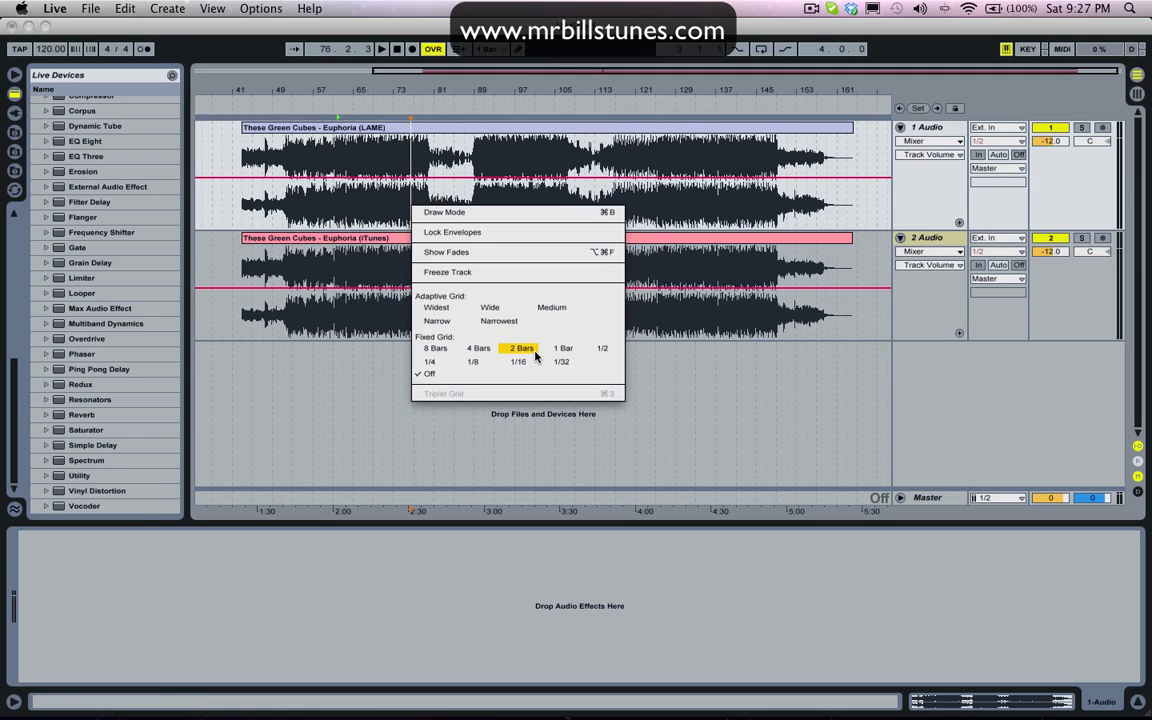
pyautogui.click(520, 353)
pyautogui.click(380, 180)
pyautogui.press('space')
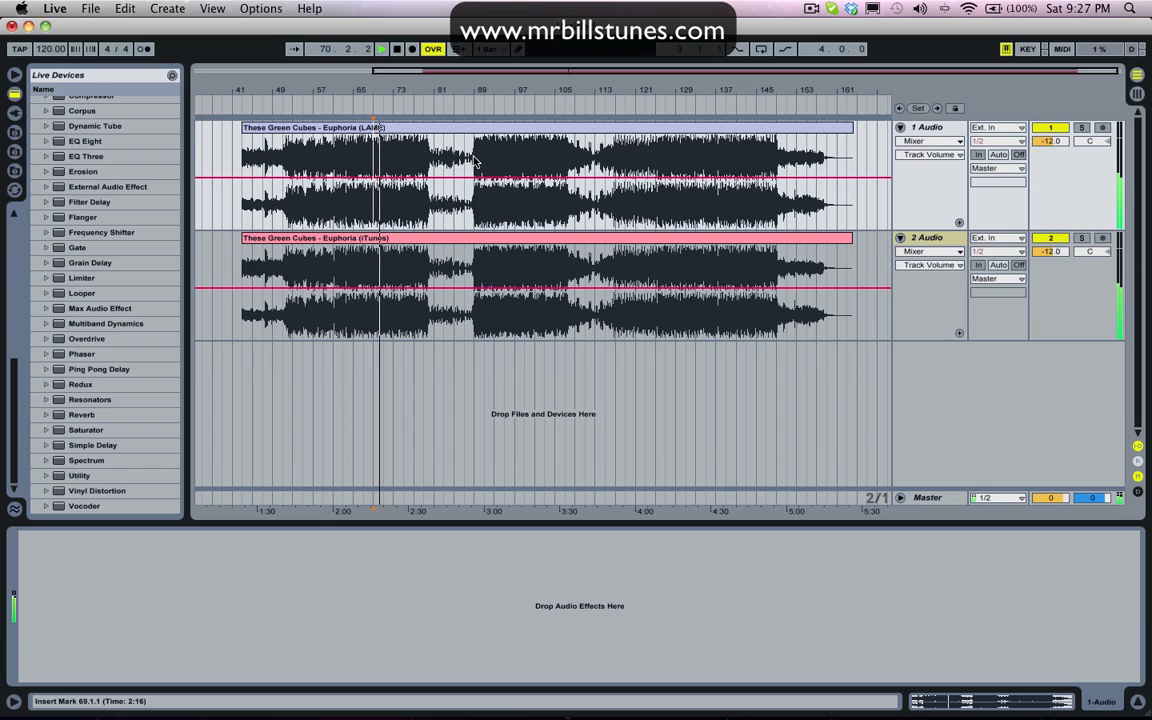
# - Add a Utility effect to the iTunes track and invert the phase of its left and right channels
pyautogui.click(940, 241)
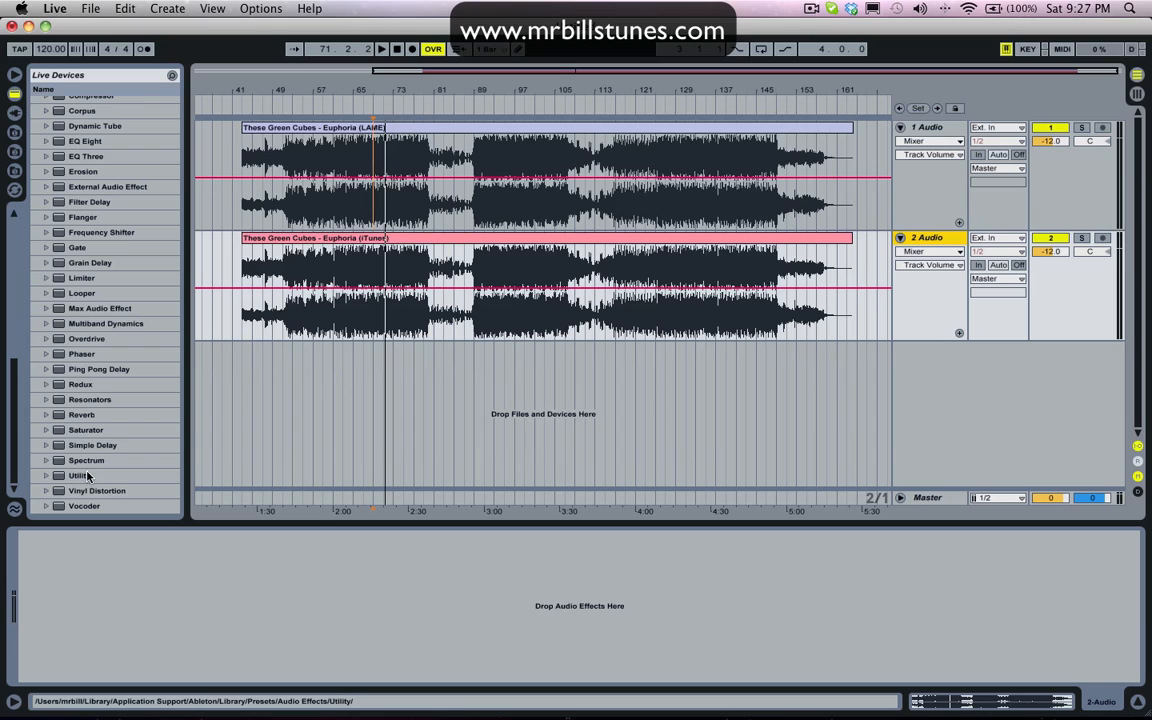
pyautogui.moveTo(82, 477); pyautogui.dragTo(158, 664)
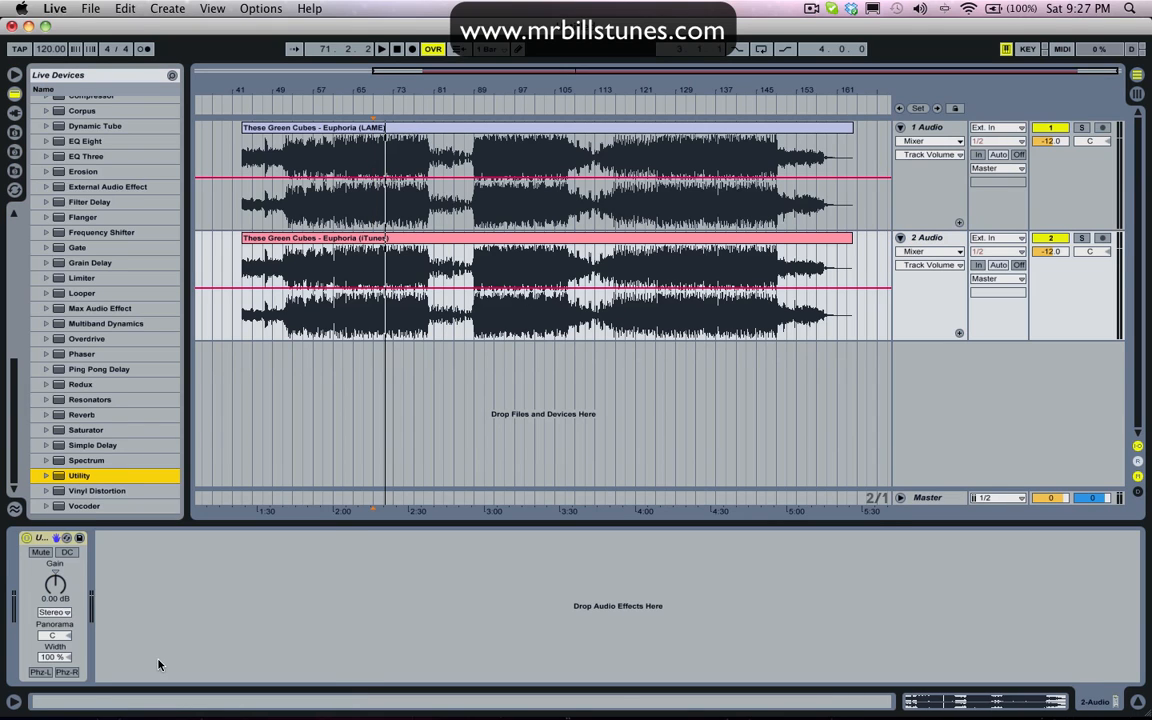
pyautogui.click(67, 673)
pyautogui.click(40, 673)
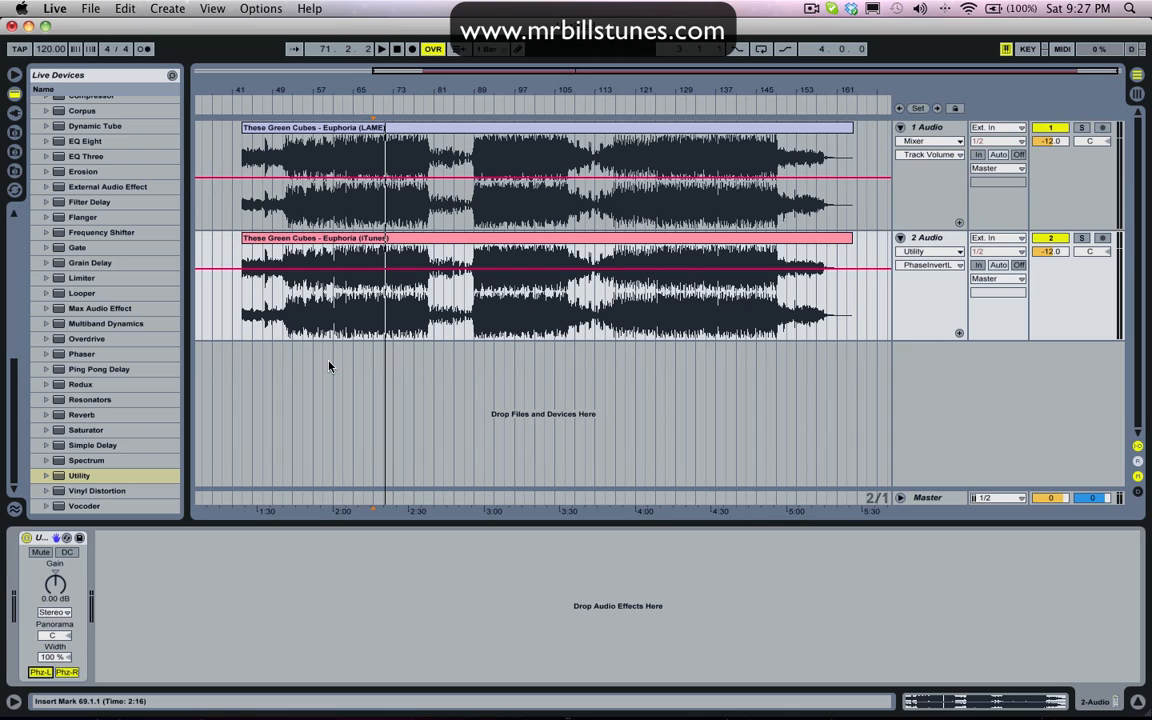
# - Reset both track volumes to 0 dB and play the phase-inverted mix from bar 49
pyautogui.click(368, 210)
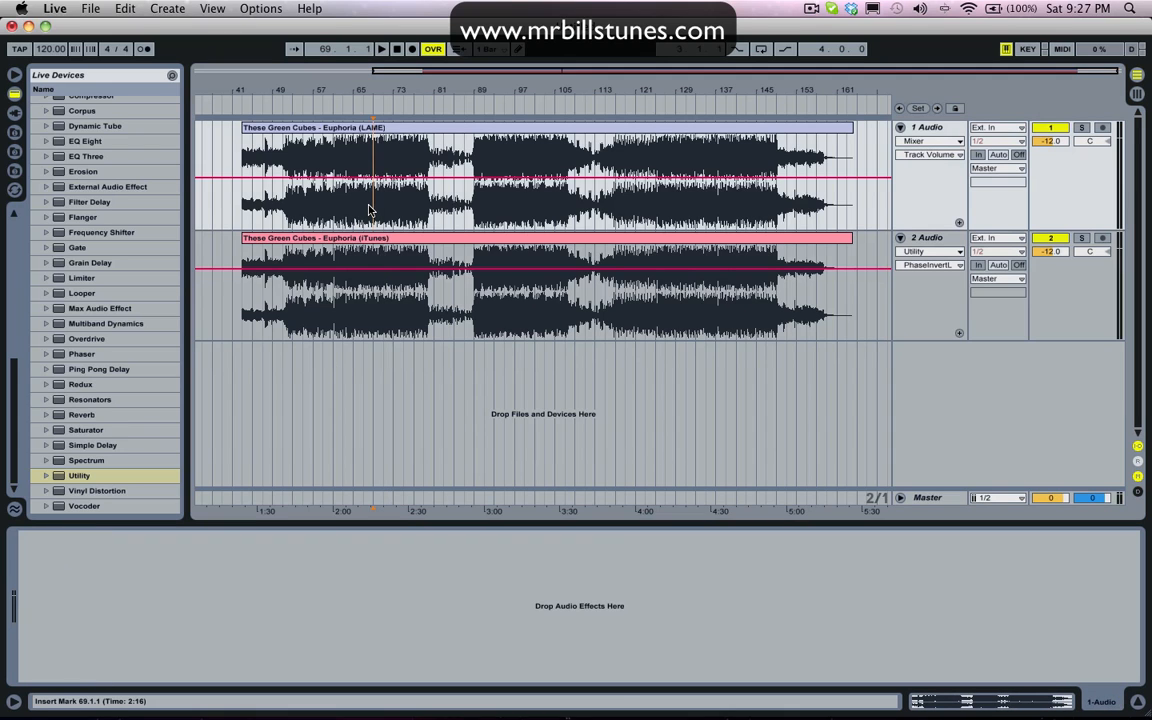
pyautogui.click(271, 203)
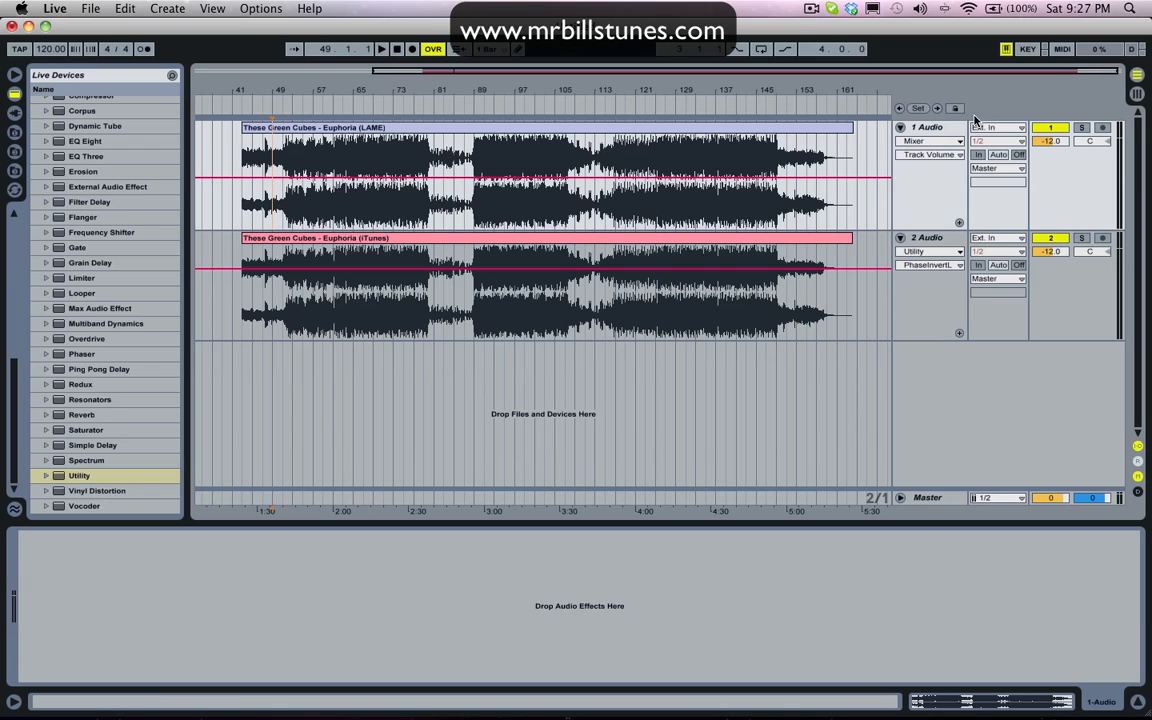
pyautogui.click(1041, 252)
pyautogui.press('Delete')
pyautogui.press('space')
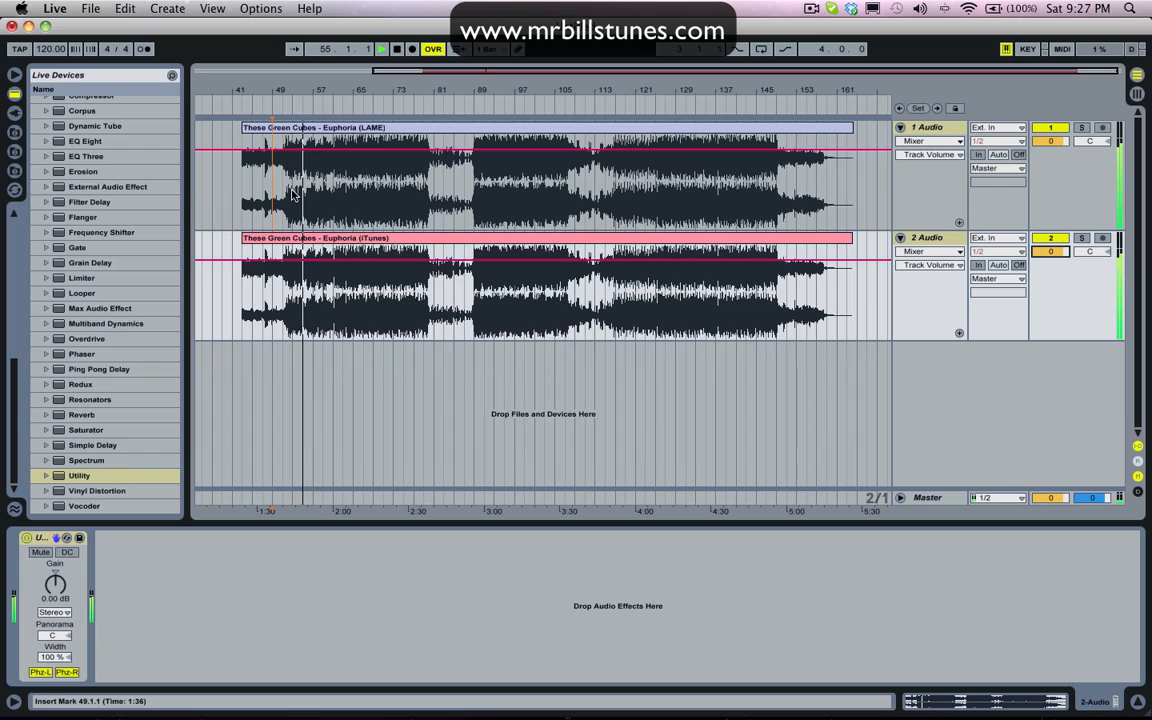
# - Switch to Session View, stop playback, and enlarge the mixer to expose the peak level read-outs
pyautogui.press('Tab')
pyautogui.press('space')
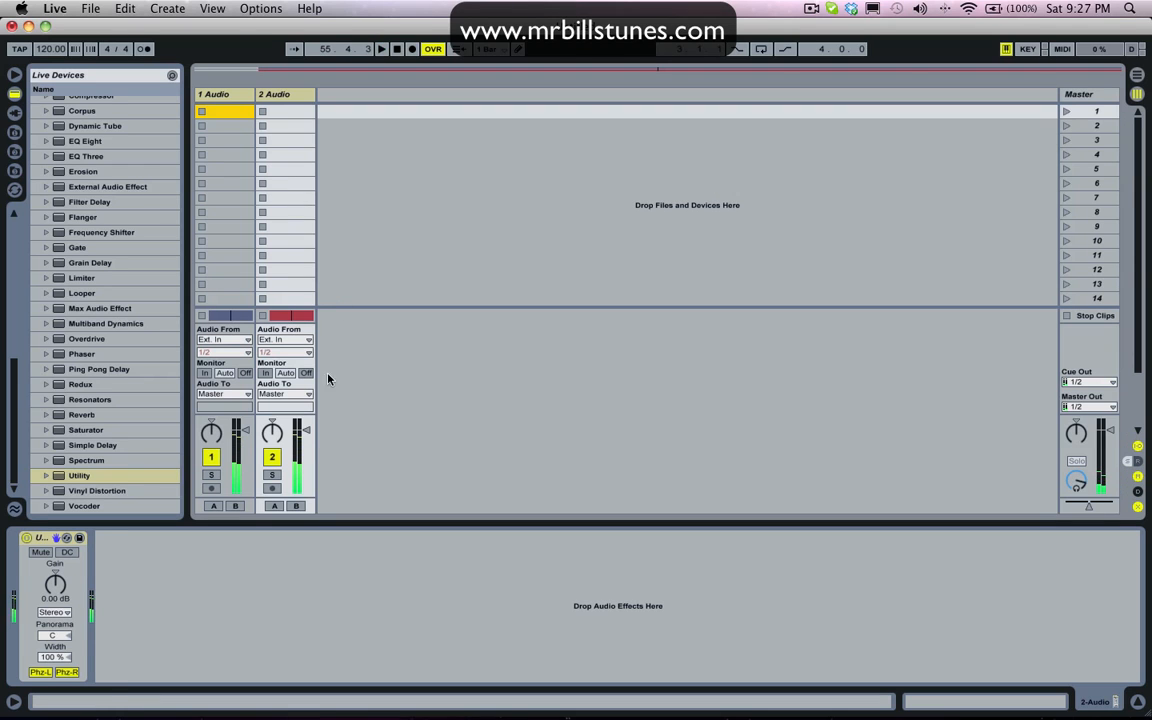
pyautogui.moveTo(255, 308); pyautogui.dragTo(252, 165)
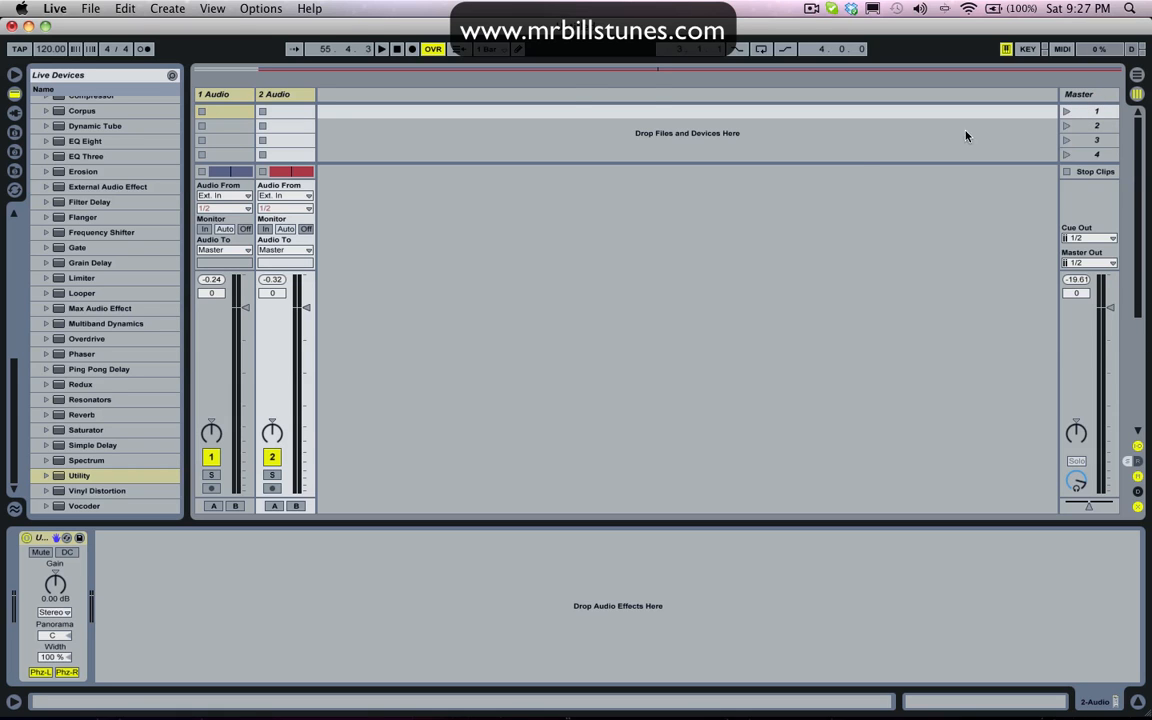
# - Play the arrangement from around bar 55 and monitor both tracks' and the master's peak levels in the Session View mixer
pyautogui.press('Tab')
pyautogui.click(305, 195)
pyautogui.press('space')
pyautogui.press('Tab')
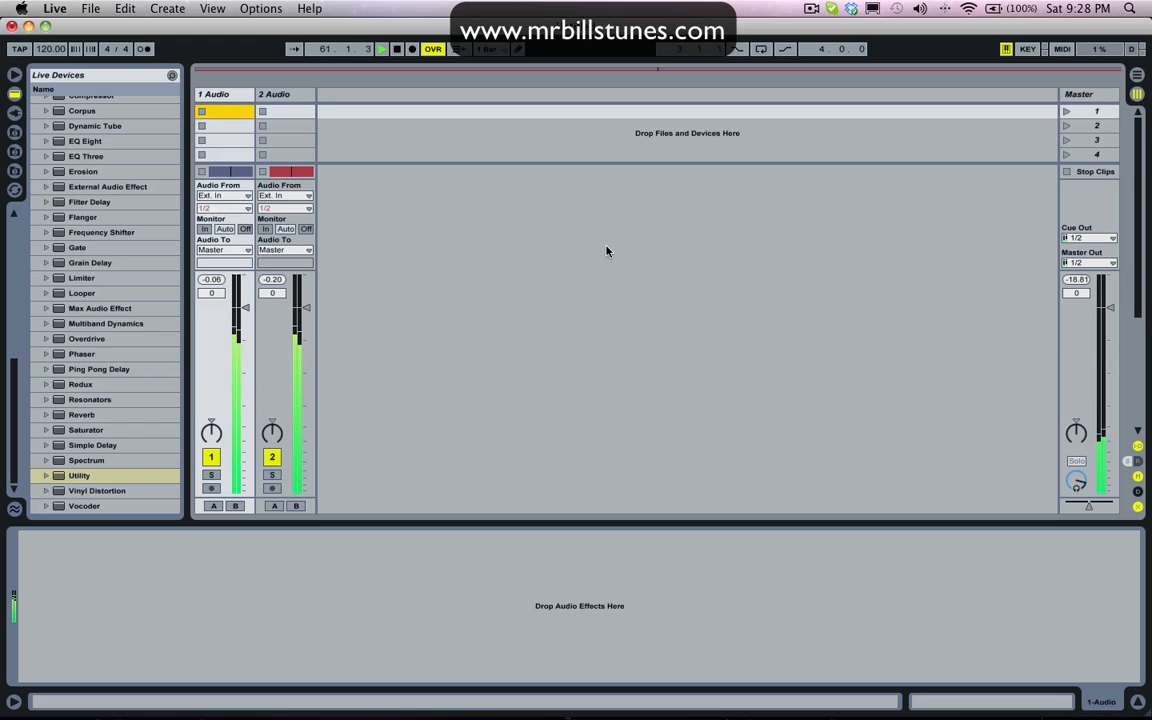
pyautogui.press('space')
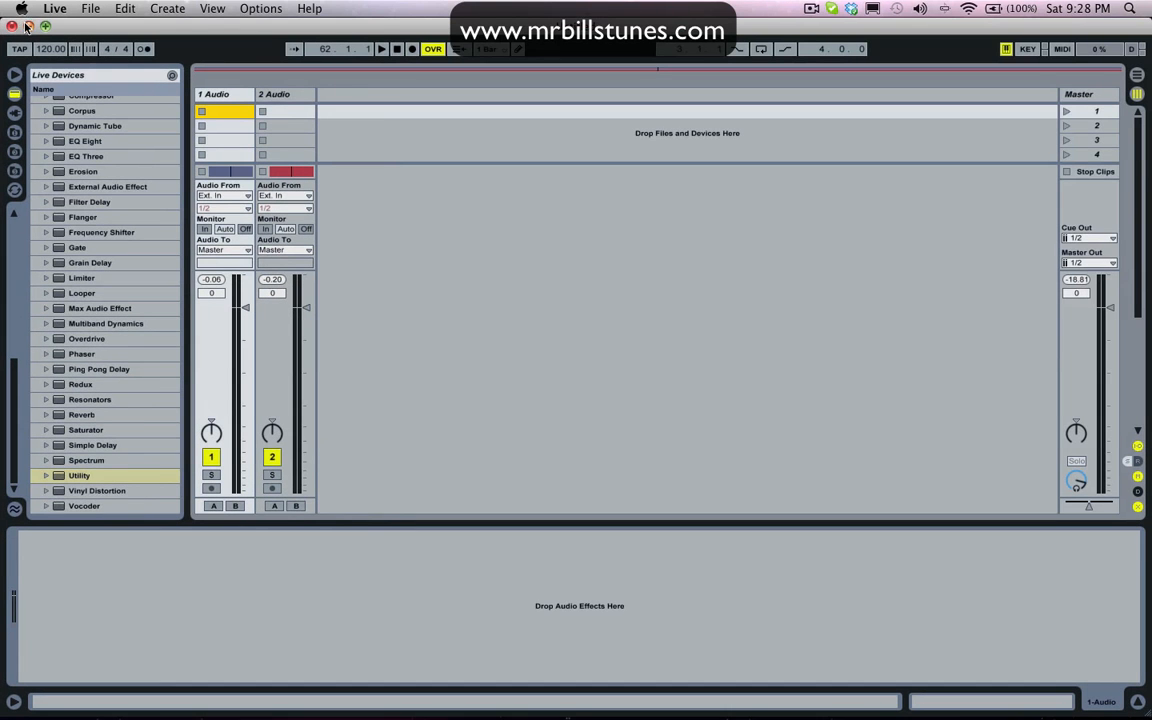
# - Minimize Ableton Live and open the iTunes MP3 from the desktop in Snapper to examine its waveform
pyautogui.click(27, 26)
pyautogui.click(787, 198)
pyautogui.click(782, 198)
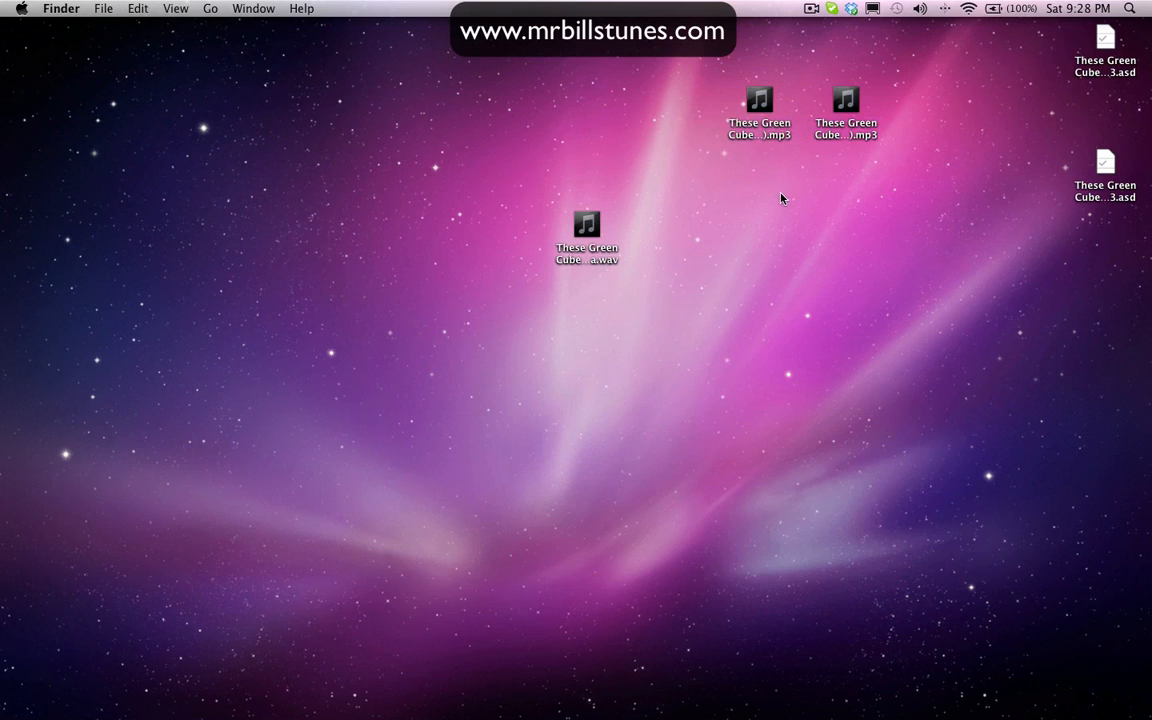
pyautogui.click(760, 107)
pyautogui.click(640, 343)
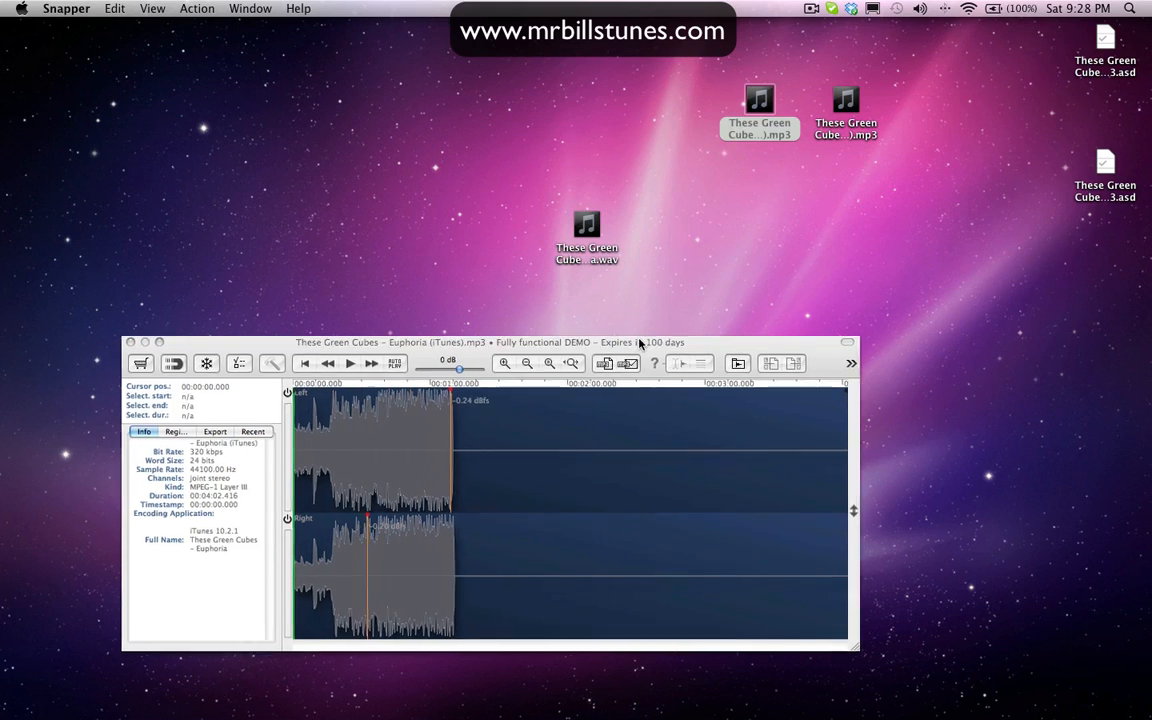
# - Move the Snapper window up below the desktop files and view the original WAV file in it
pyautogui.moveTo(640, 343); pyautogui.dragTo(667, 339)
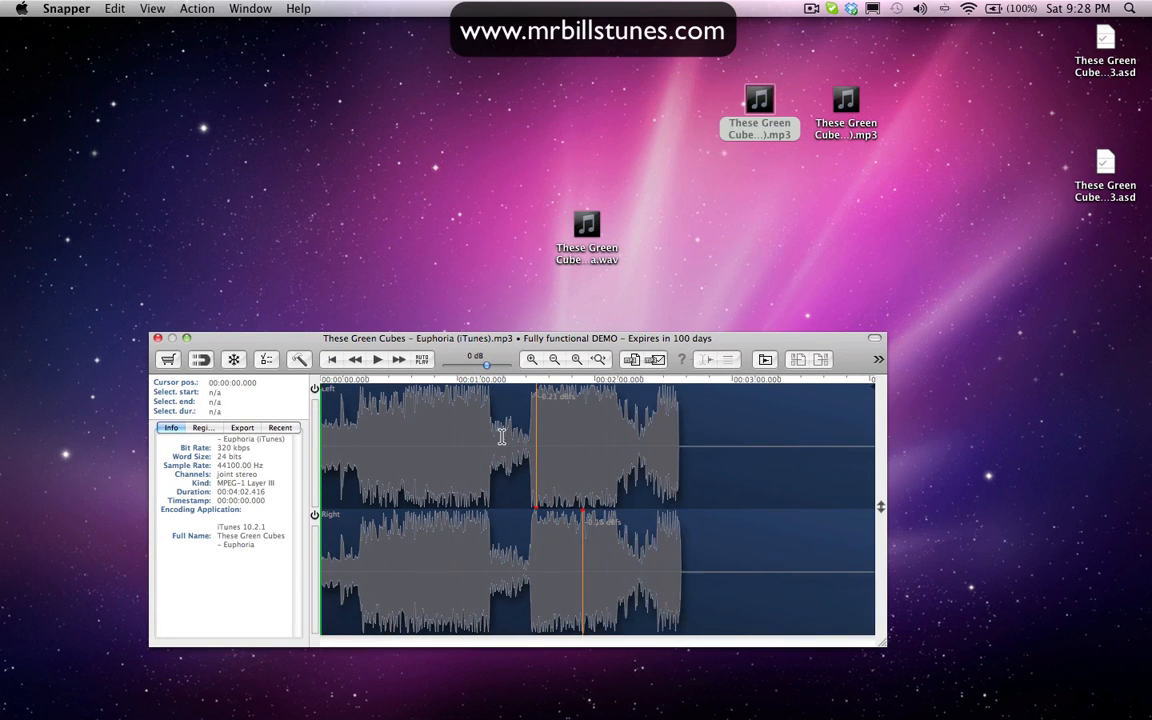
pyautogui.moveTo(743, 341); pyautogui.dragTo(720, 291)
pyautogui.click(589, 233)
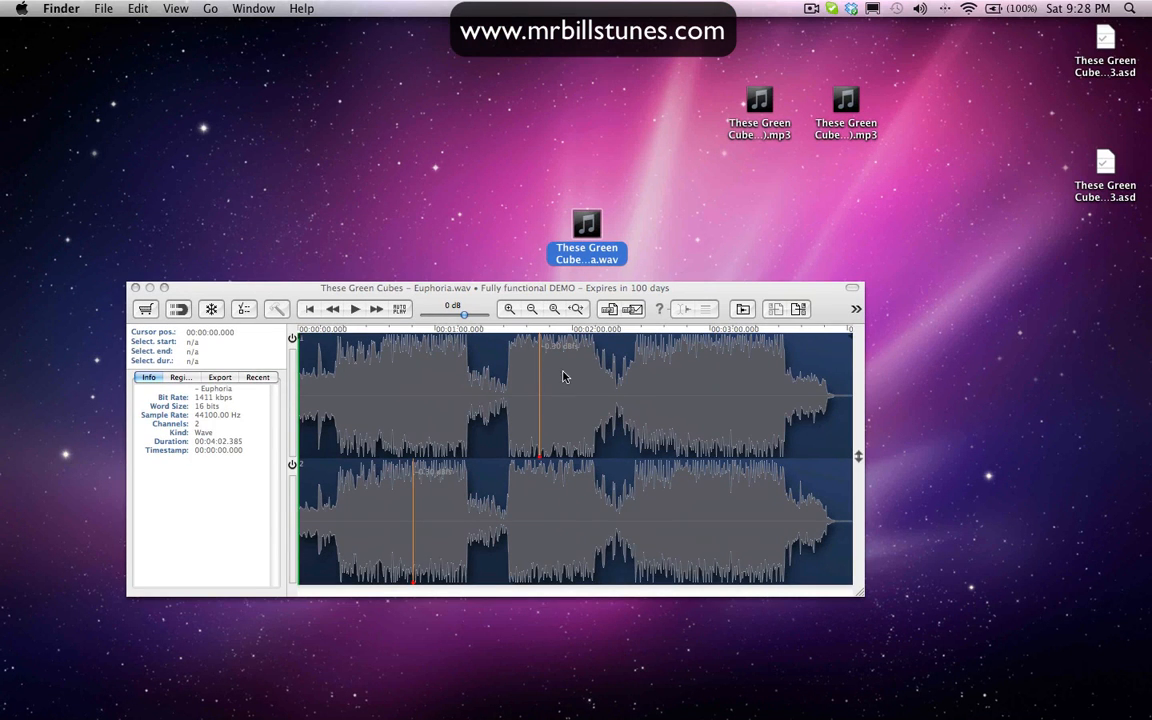
# - View the iTunes MP3, LAME MP3 and original WAV in turn in Snapper to compare their waveforms, peak markers and file details
pyautogui.click(755, 108)
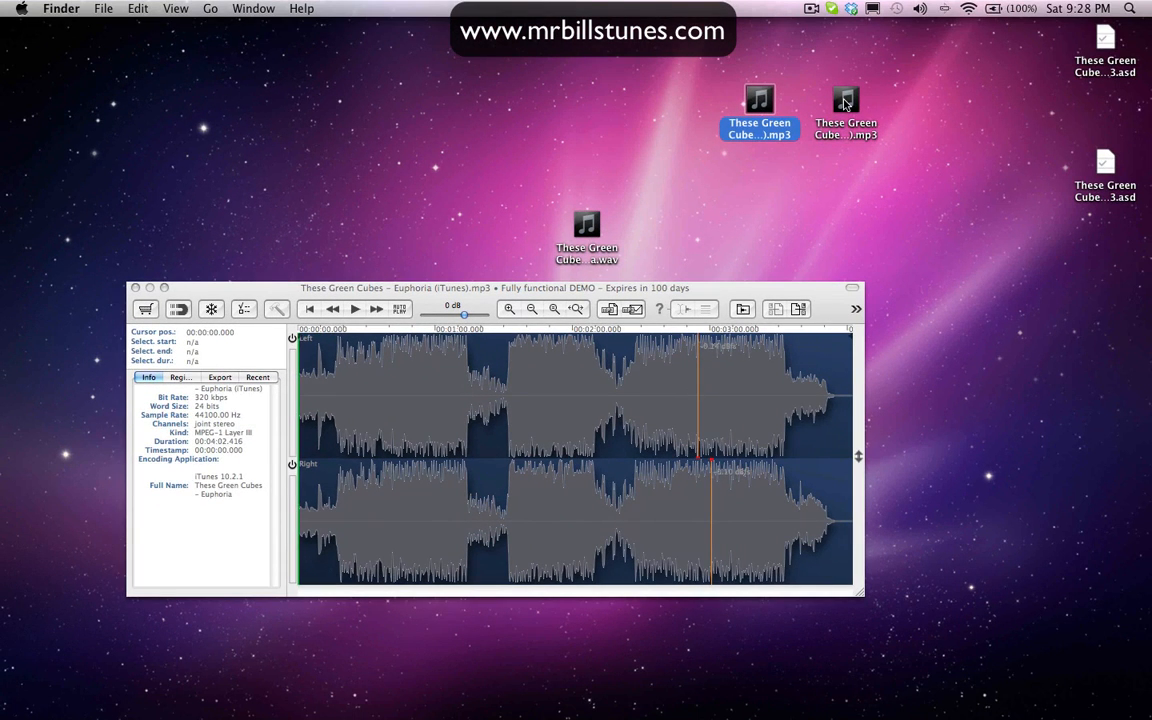
pyautogui.click(845, 103)
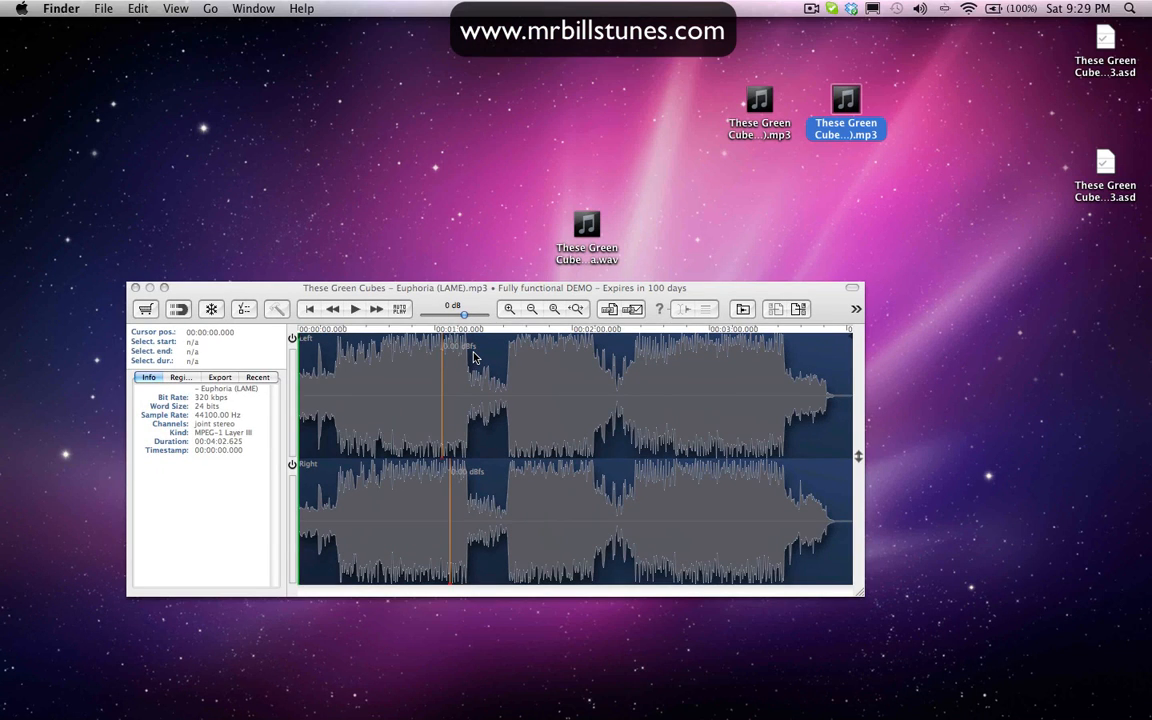
pyautogui.click(586, 225)
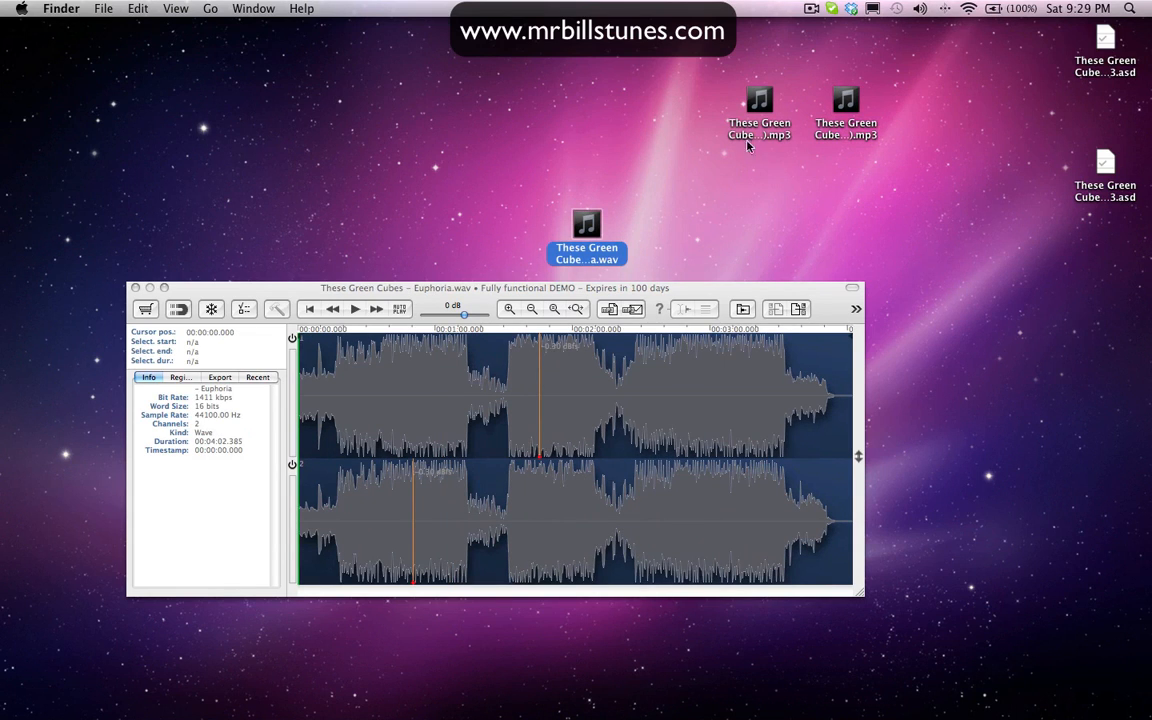
pyautogui.click(835, 104)
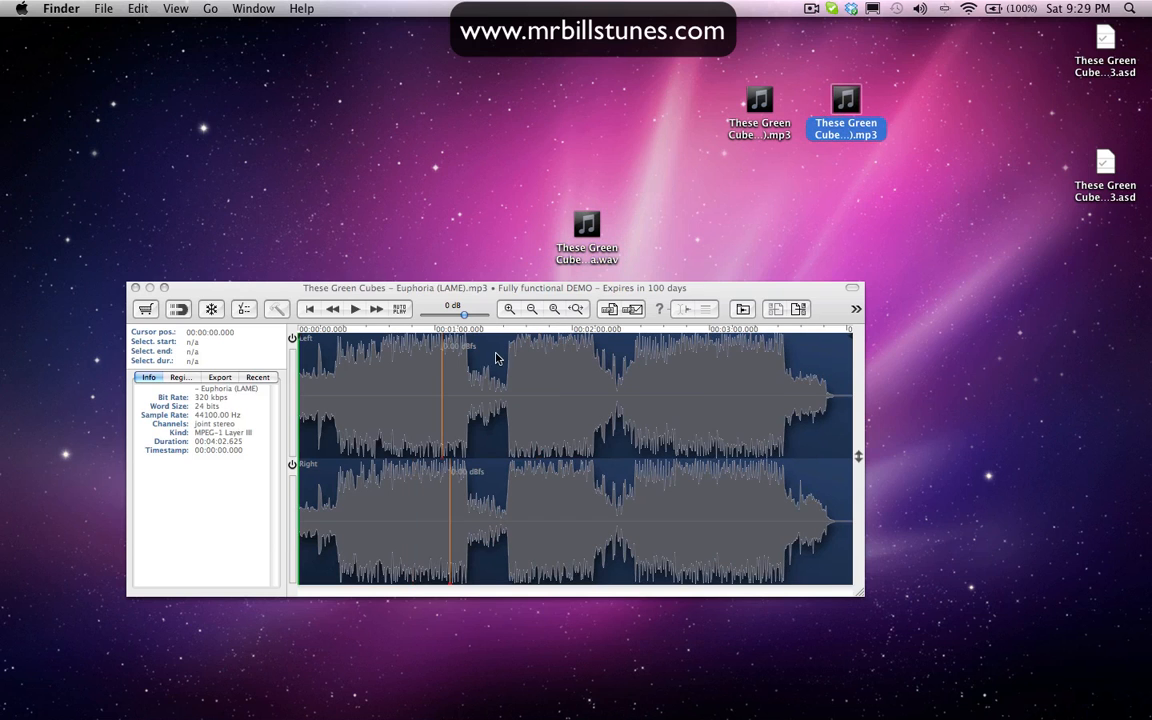
pyautogui.click(756, 101)
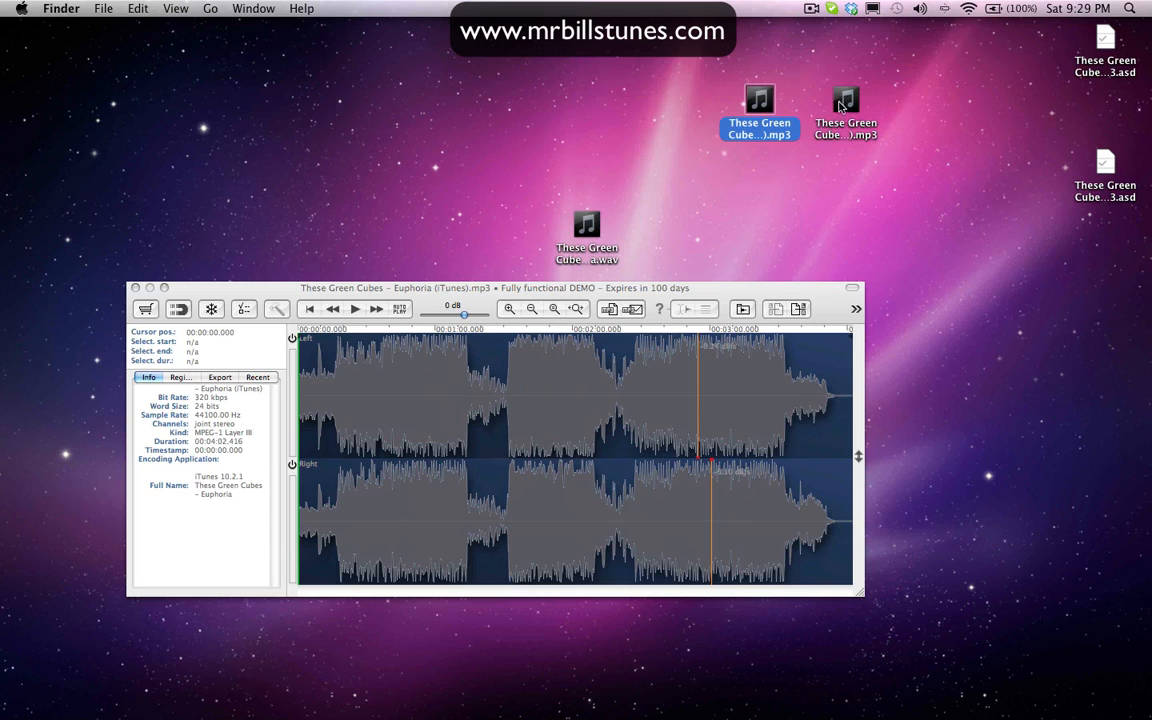
pyautogui.click(842, 105)
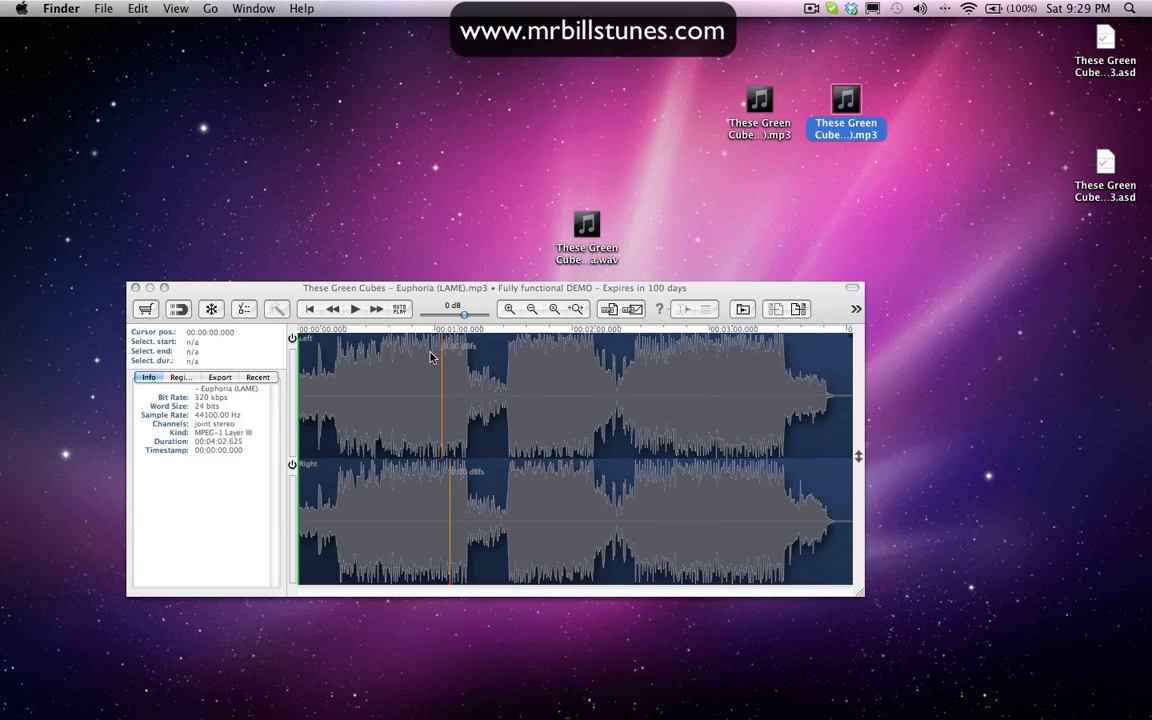
pyautogui.moveTo(461, 290); pyautogui.dragTo(461, 295)
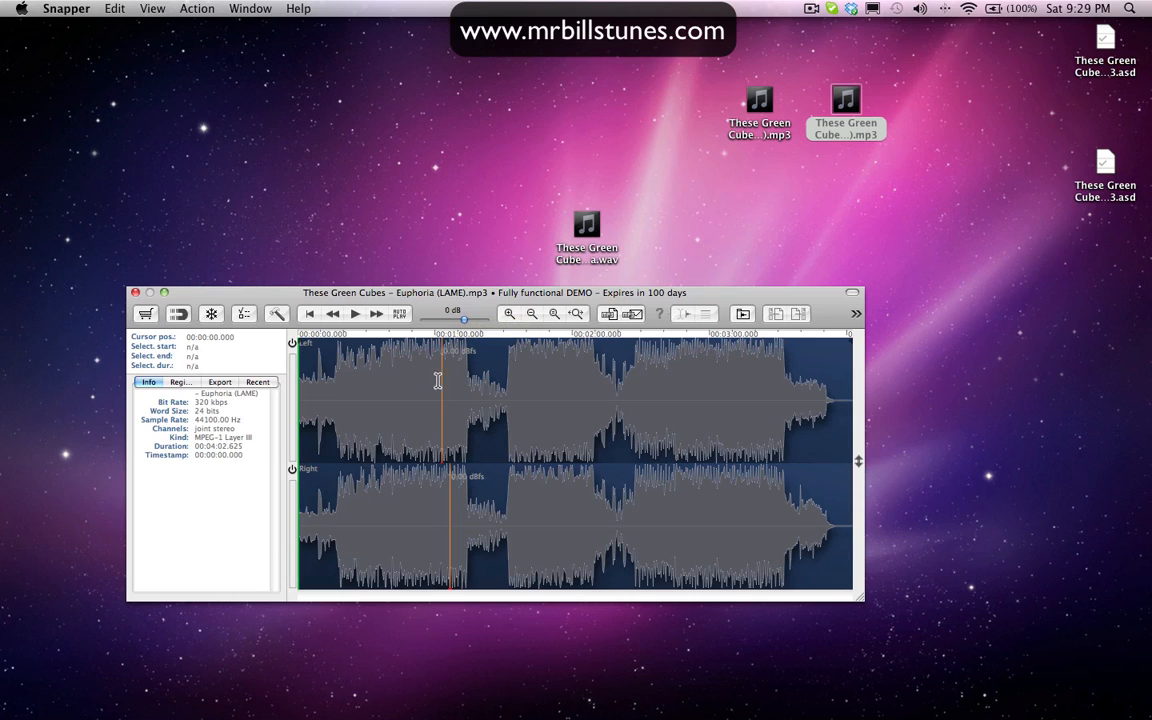
pyautogui.click(762, 100)
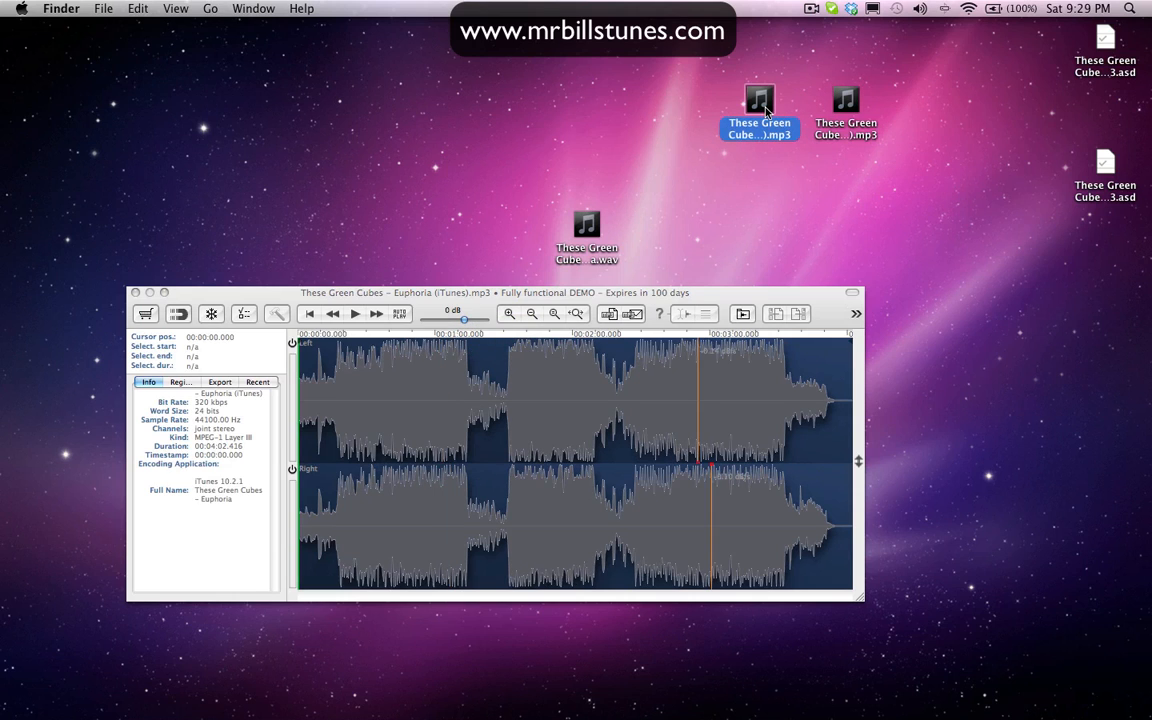
pyautogui.click(588, 226)
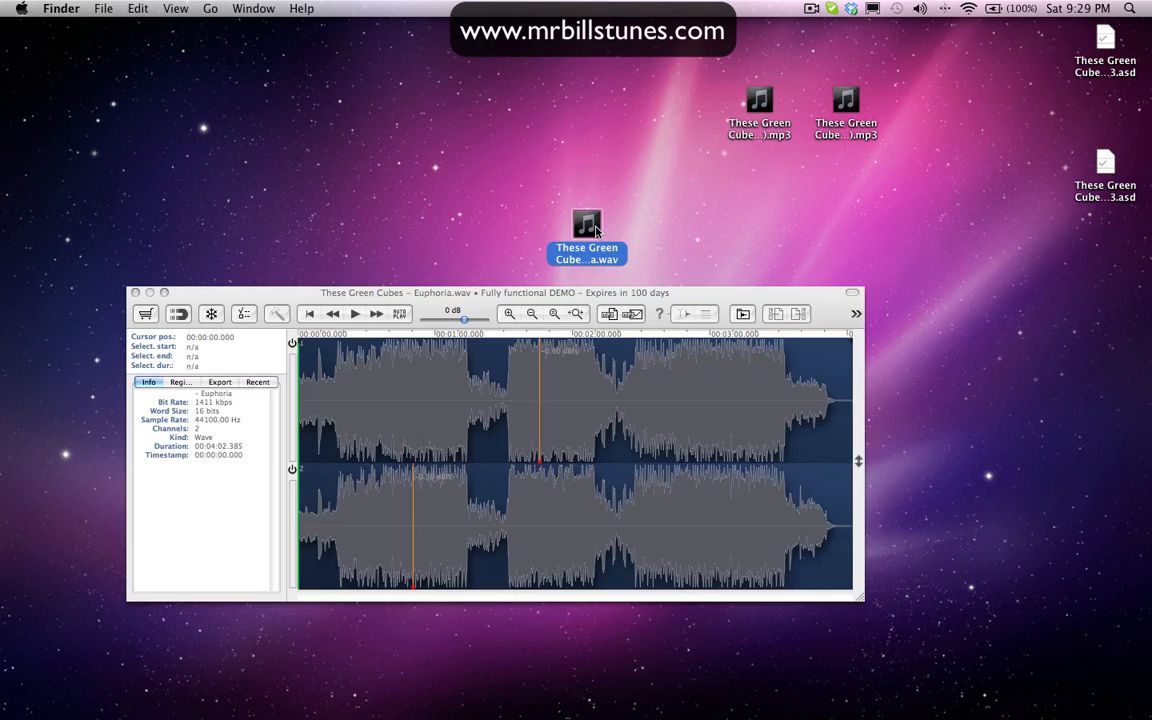
pyautogui.click(773, 109)
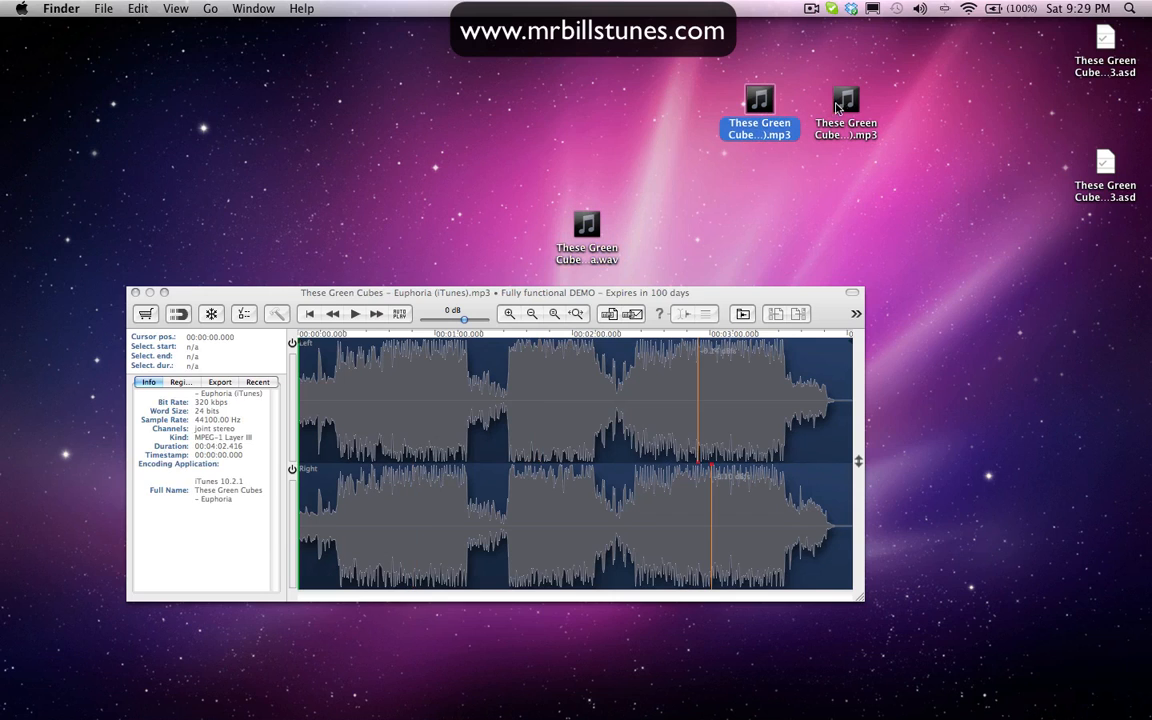
pyautogui.click(840, 108)
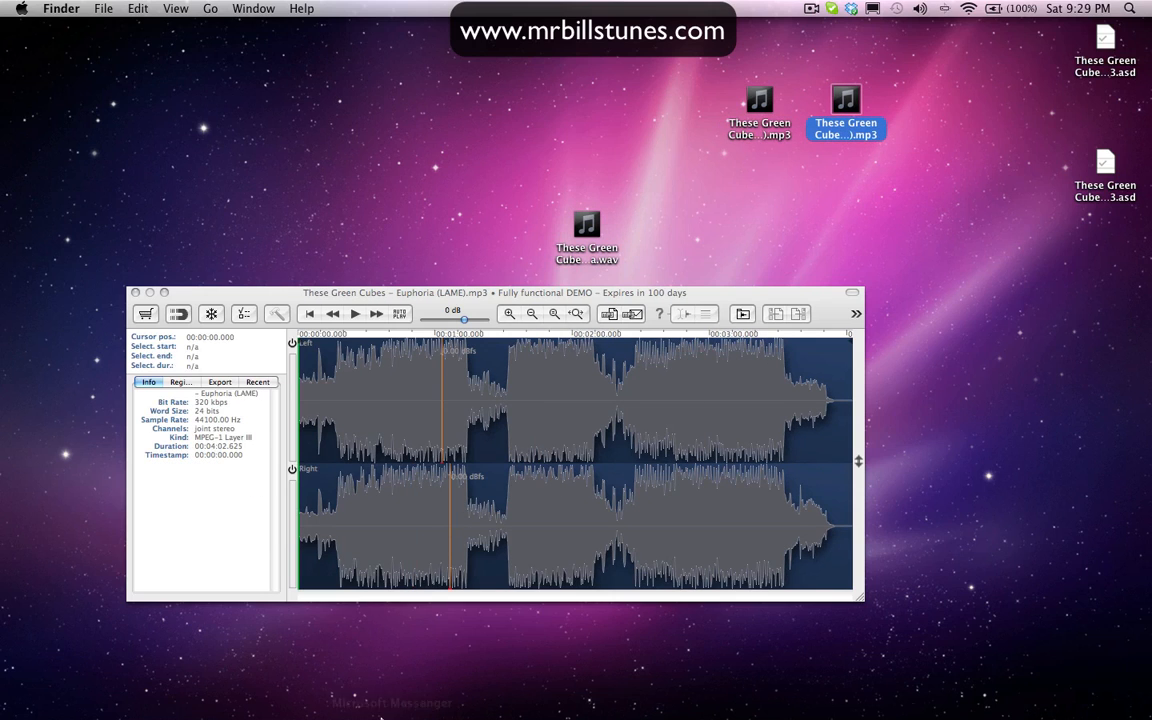
# - Switch back to Ableton Live, play the arrangement from bar 69, and monitor the track and master peak levels in Session View
pyautogui.click(282, 697)
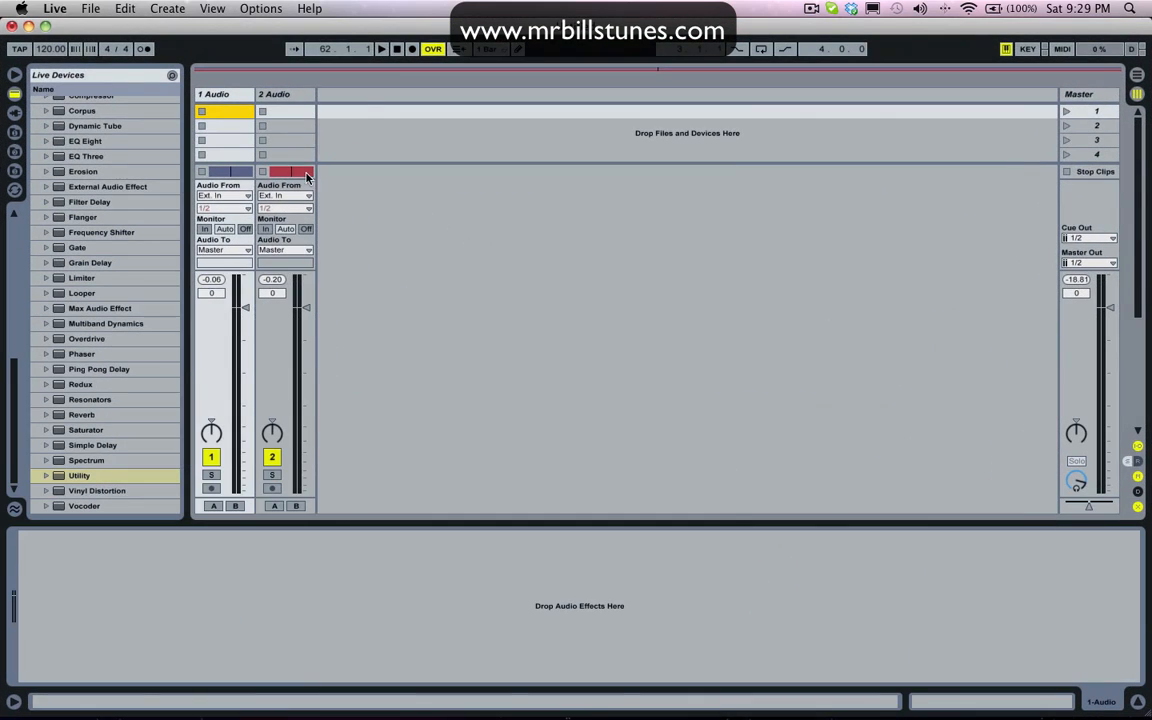
pyautogui.press('Tab')
pyautogui.click(375, 190)
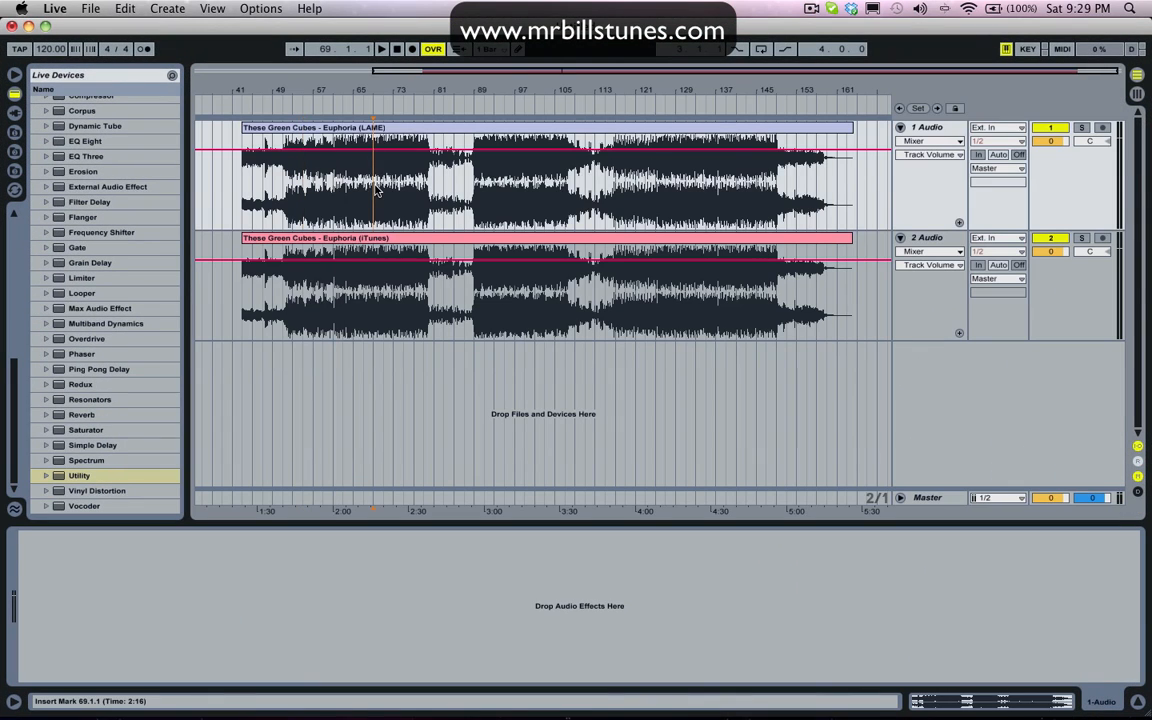
pyautogui.press('Tab')
pyautogui.press('space')
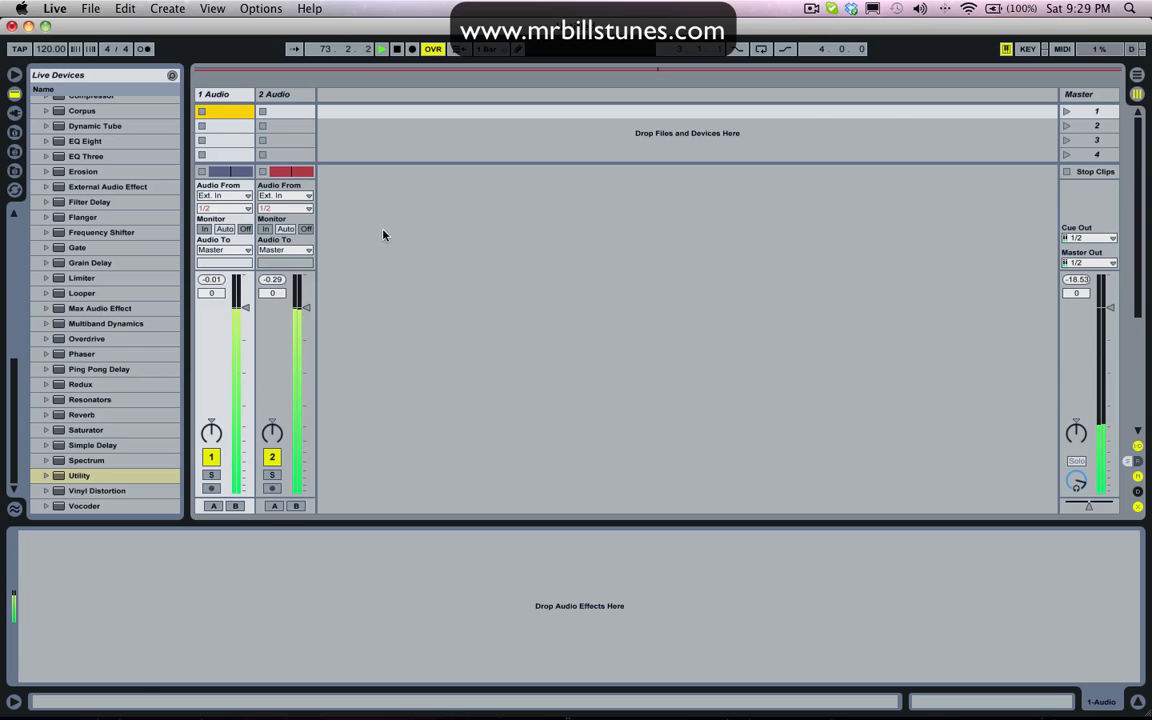
pyautogui.press('space')
# - Return to Arrangement View and place the insert mark at bar 89, where the songs' second loud section starts
pyautogui.press('Tab')
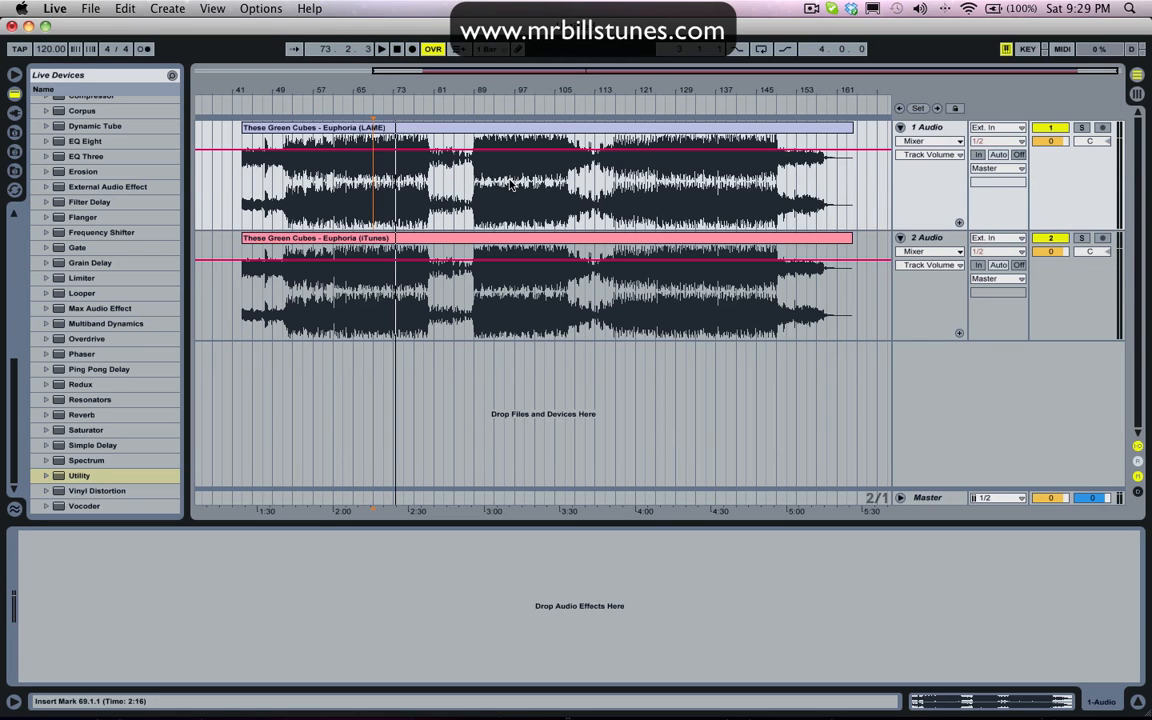
pyautogui.hscroll(-2, 511, 183)
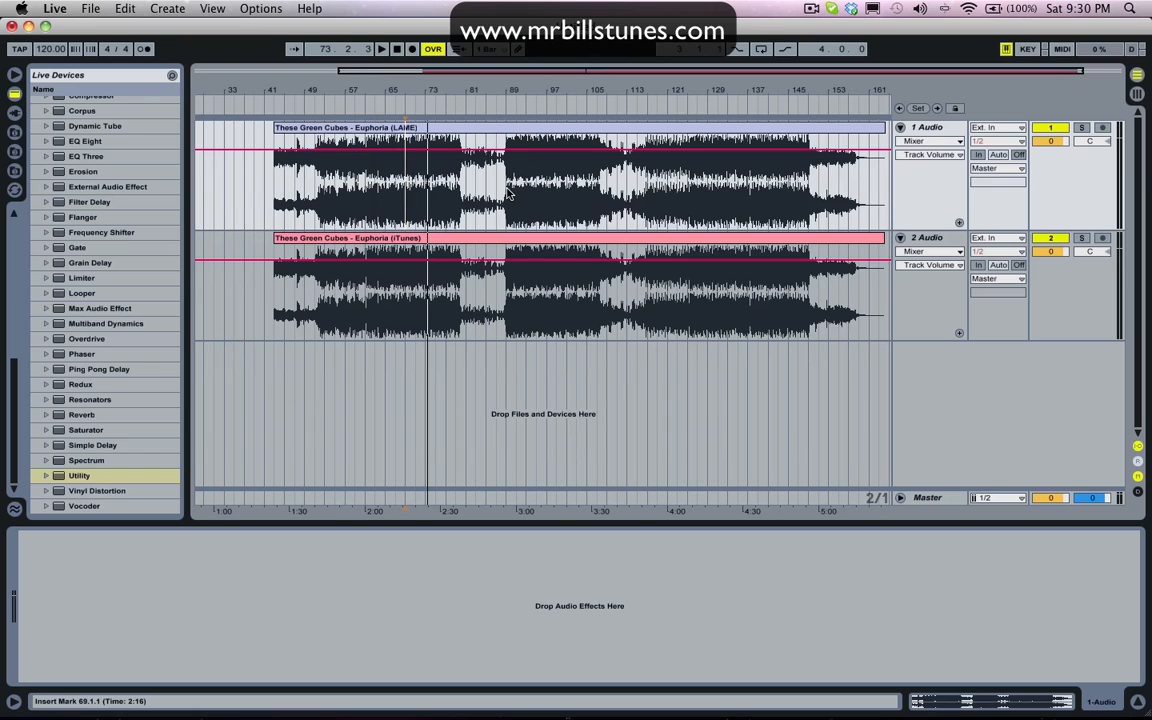
pyautogui.click(516, 183)
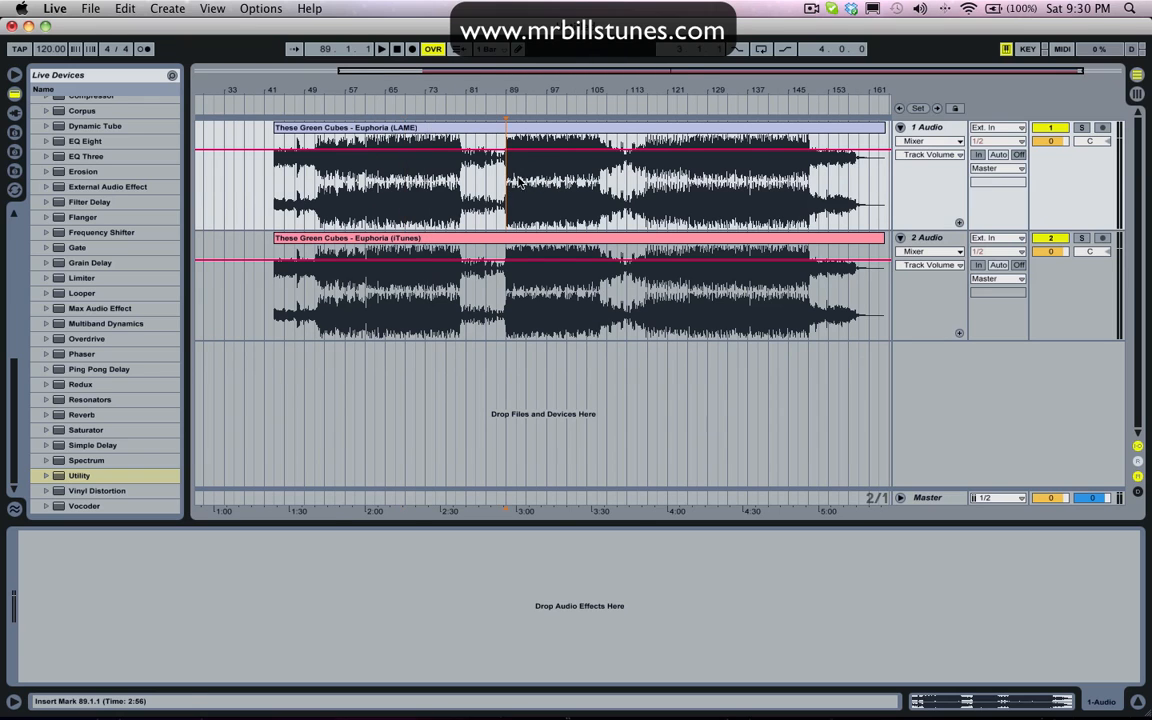
pyautogui.hscroll(2, 518, 184)
pyautogui.hscroll(-1, 518, 184)
pyautogui.moveTo(554, 98); pyautogui.dragTo(514, 92)
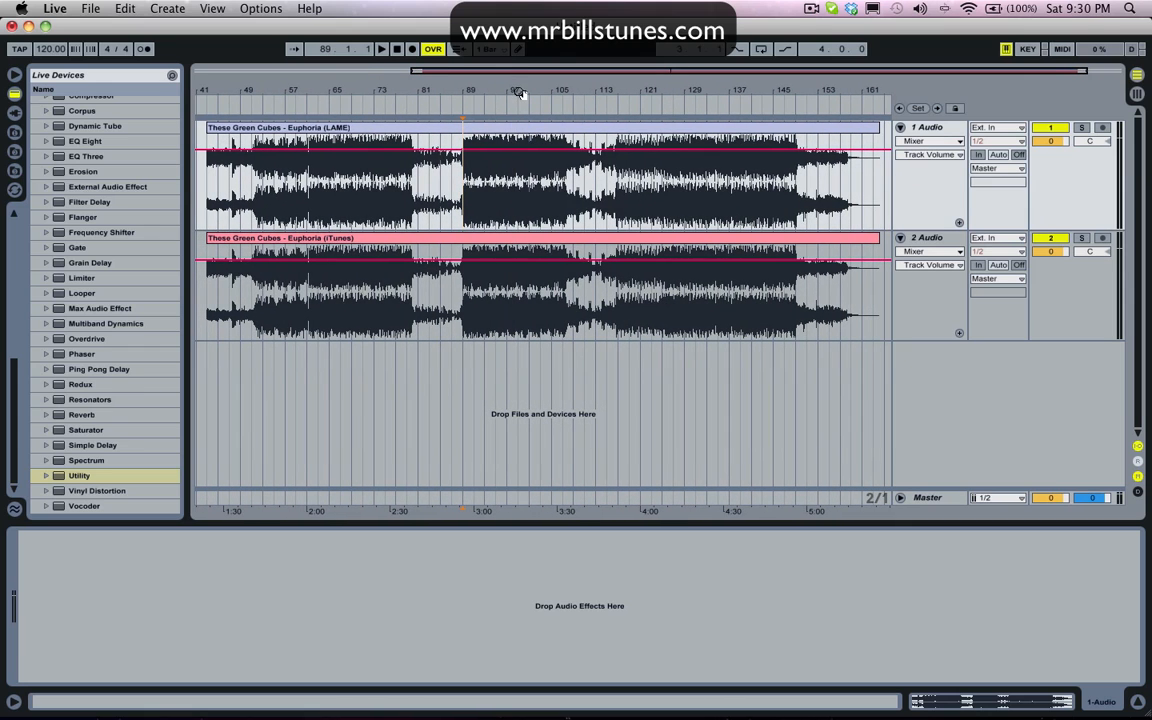